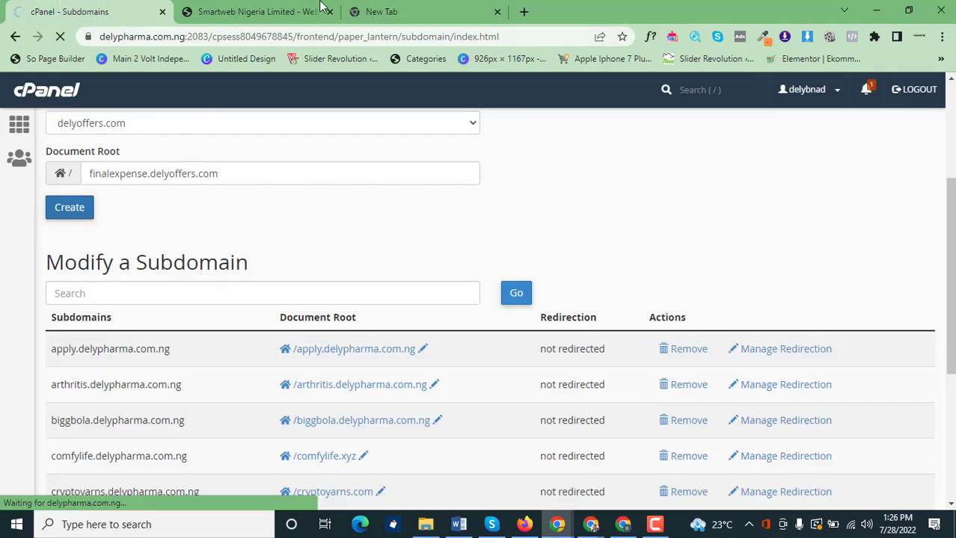
# - Submit the finalexpense subdomain on delyoffers.com, document root finalexpense.delyoffers.com, from the Subdomains page
pyautogui.click(278, 5)
pyautogui.click(137, 6)
pyautogui.scroll(3, 189, 340)
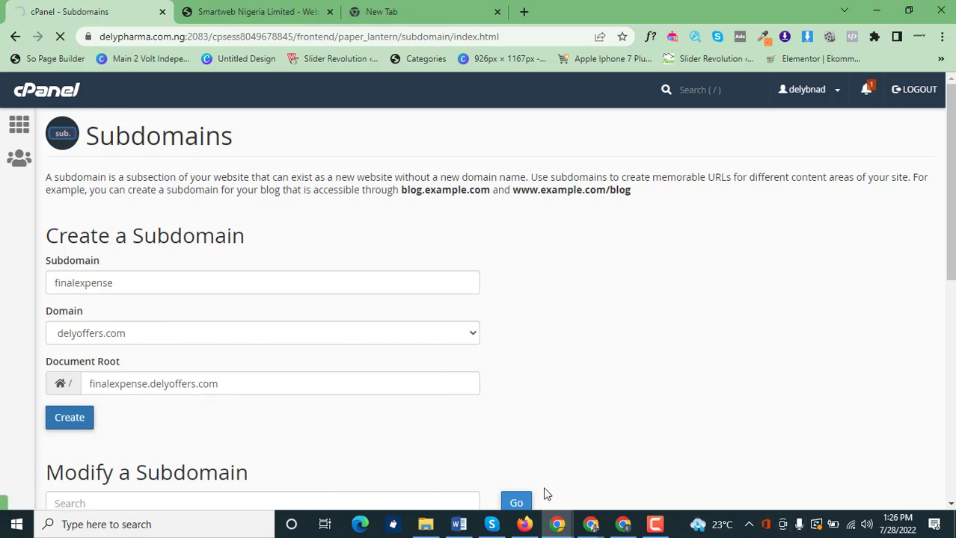
pyautogui.click(654, 524)
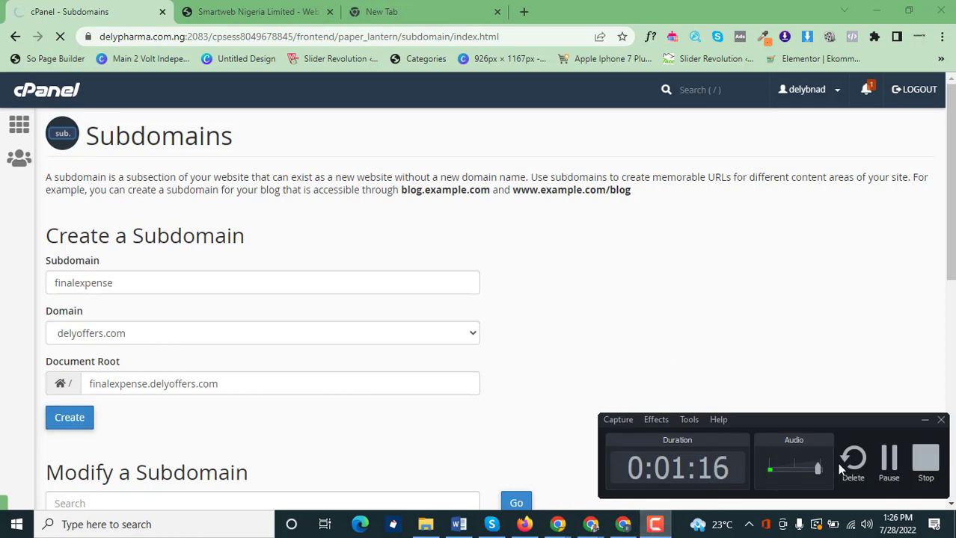
# - Check the finalexpense subdomain confirmation and return to the cPanel home page
pyautogui.click(434, 148)
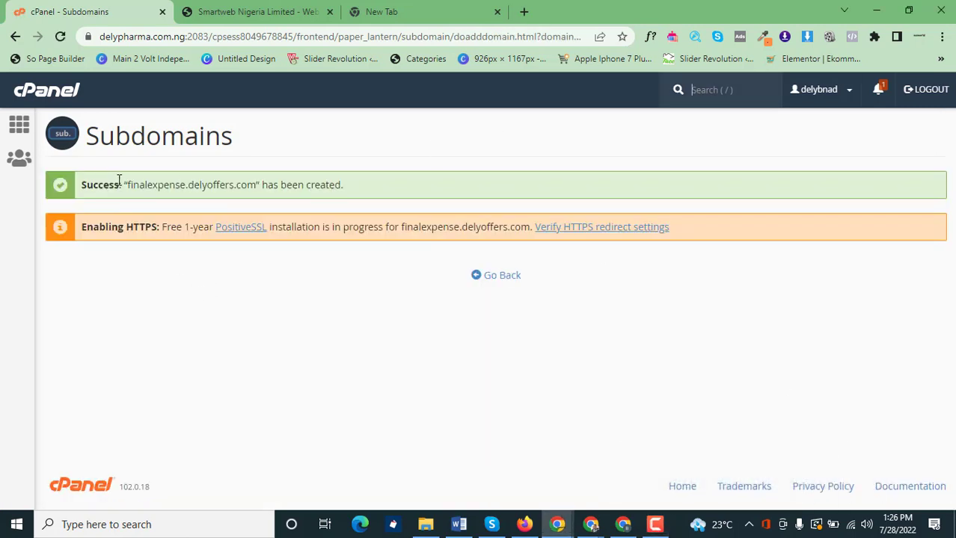
pyautogui.moveTo(127, 185); pyautogui.dragTo(257, 187)
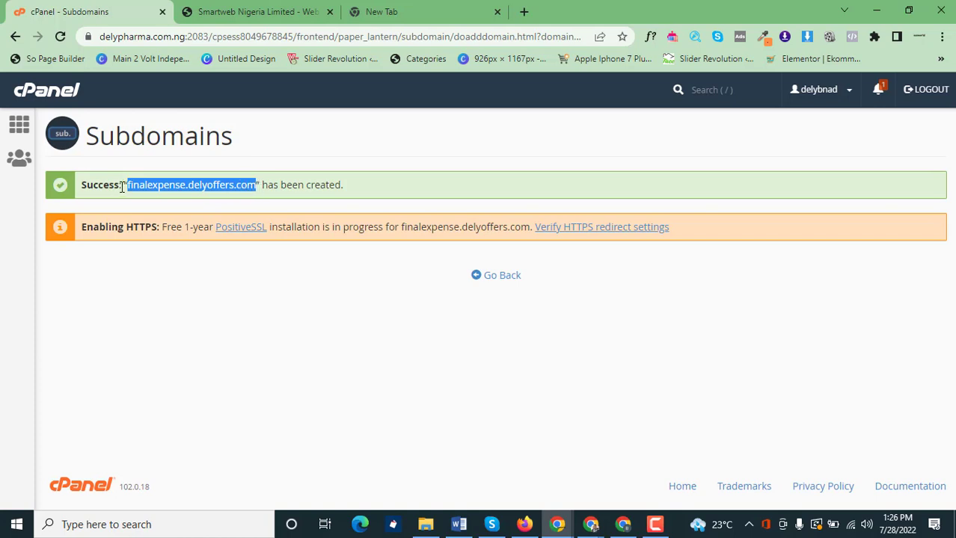
pyautogui.click(321, 184)
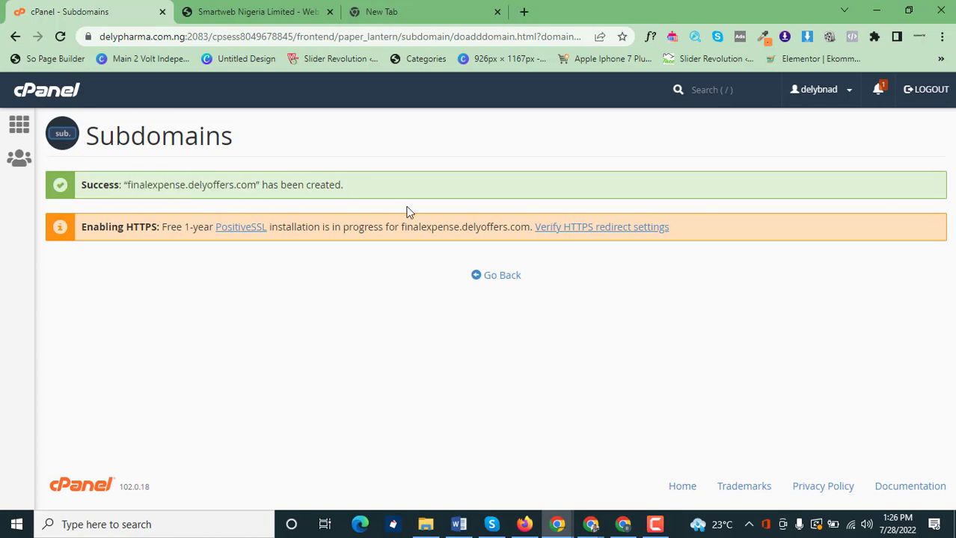
pyautogui.click(49, 91)
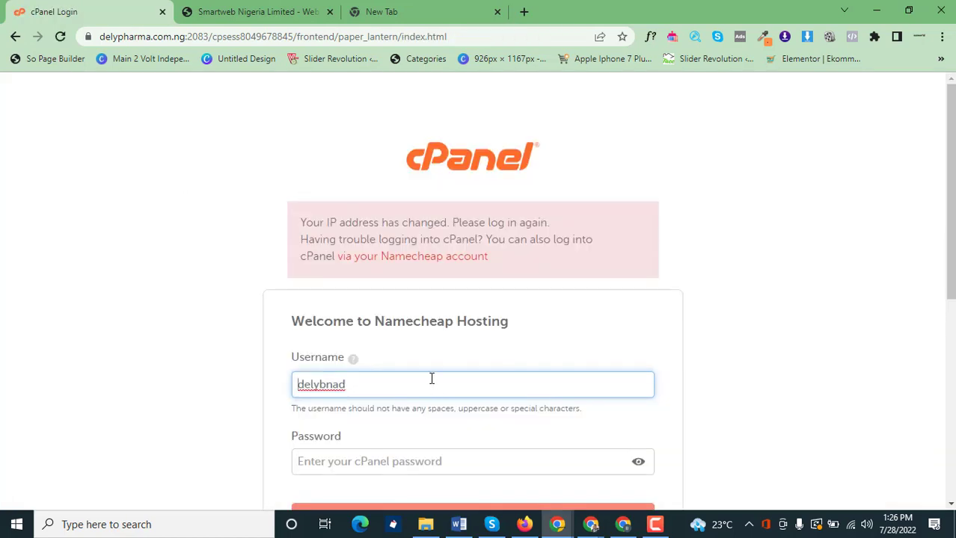
pyautogui.scroll(-2, 419, 351)
# - Reconnect Urban VPN and log back into cPanel with the account password
pyautogui.click(672, 38)
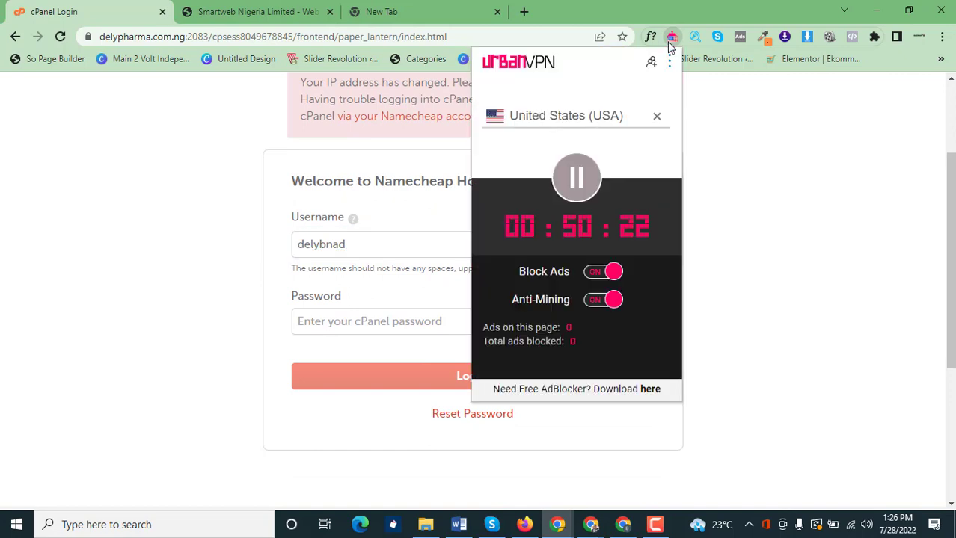
pyautogui.click(581, 186)
pyautogui.click(584, 190)
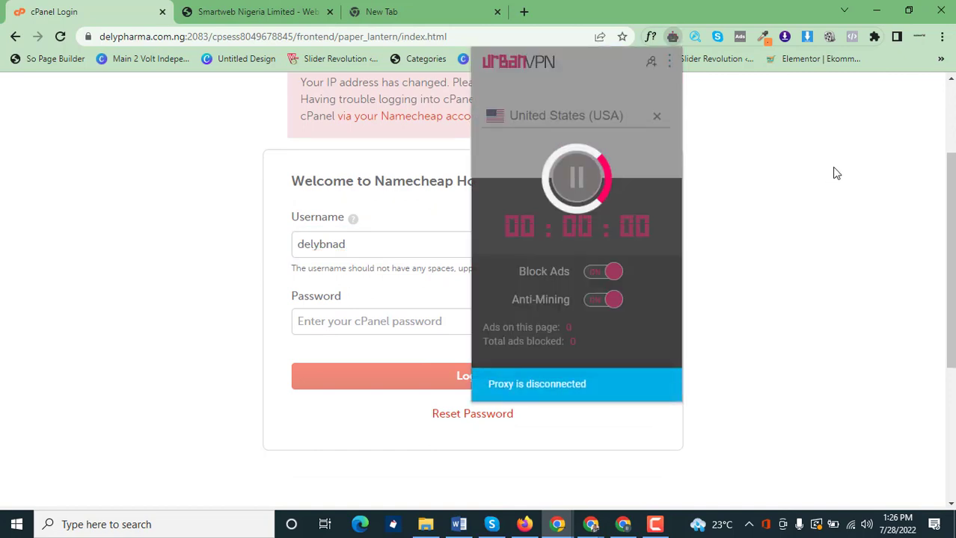
pyautogui.click(834, 173)
pyautogui.click(320, 323)
pyautogui.write('•')
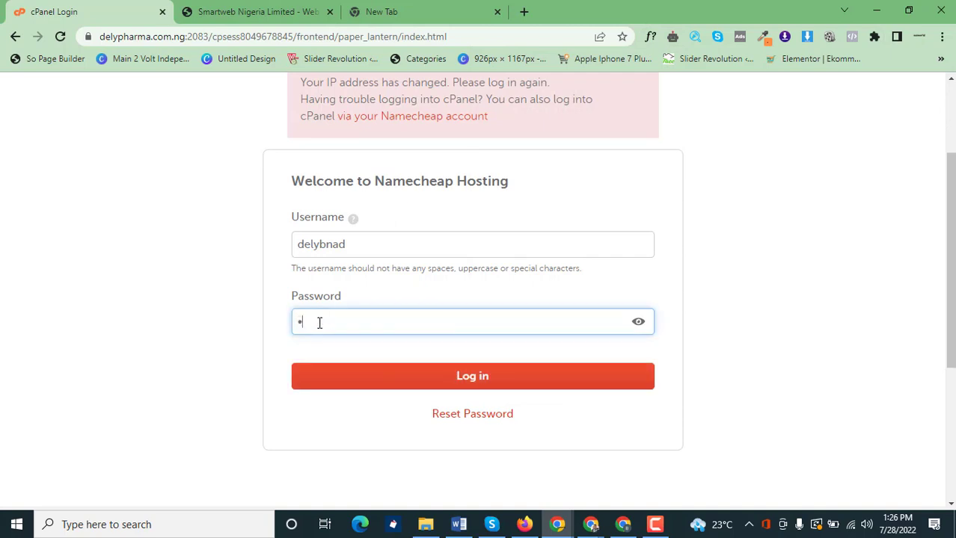
pyautogui.write('•••••••••••')
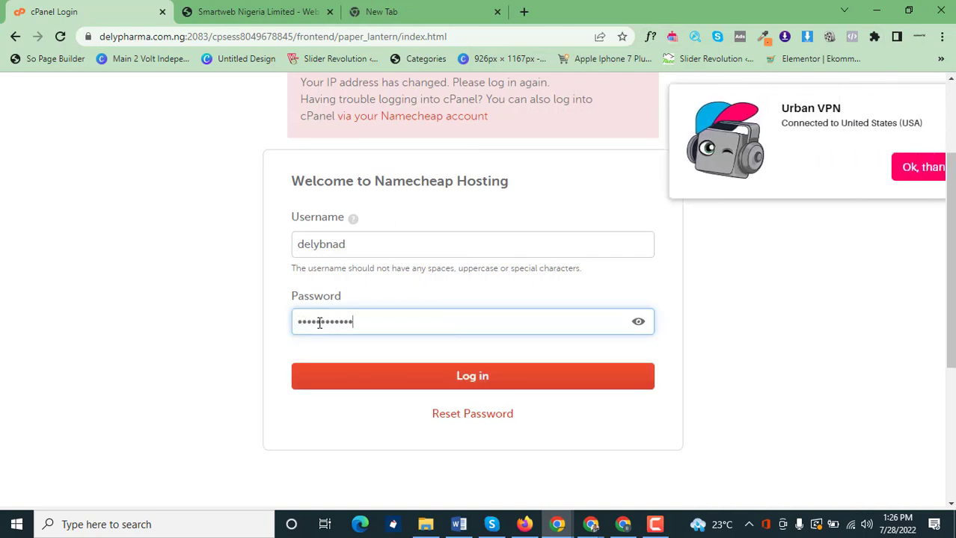
pyautogui.write('•')
pyautogui.press('Return')
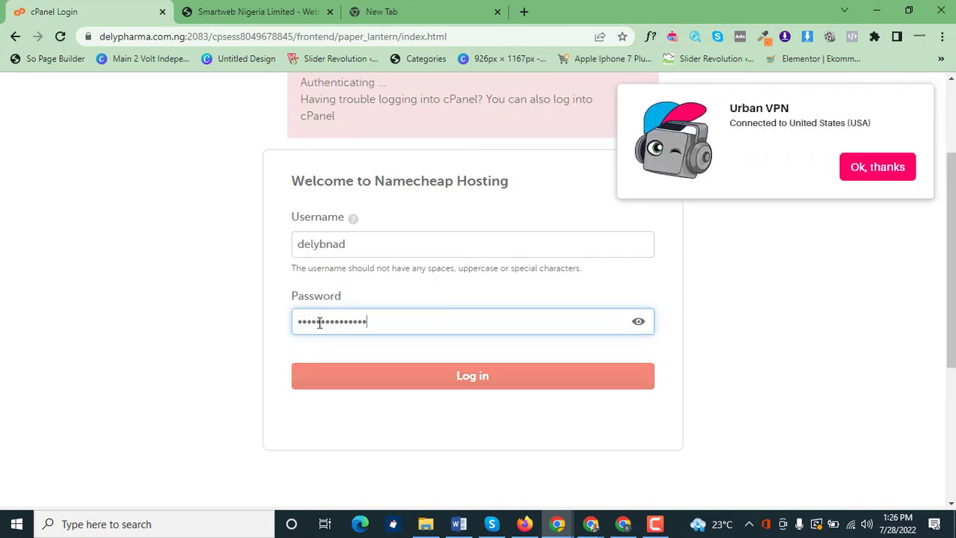
pyautogui.click(877, 167)
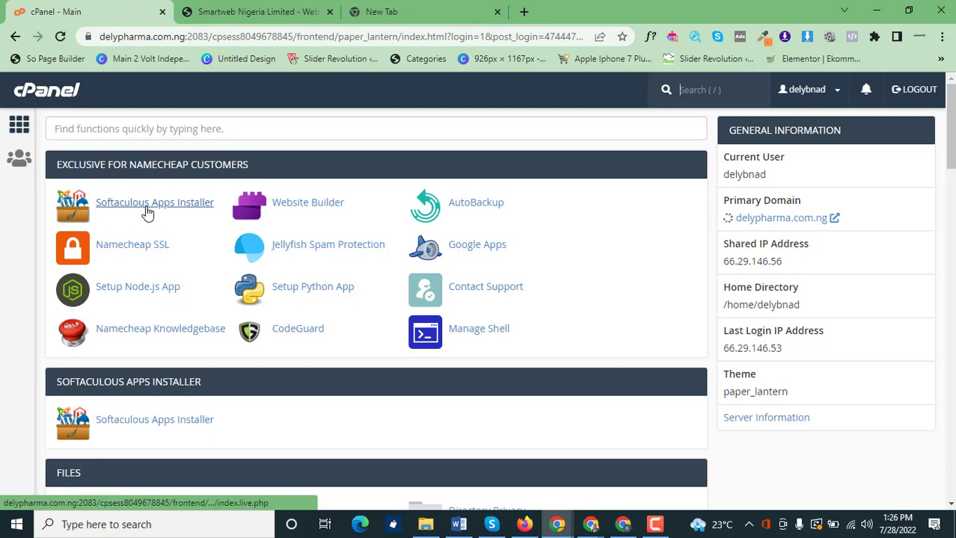
# - Open Softaculous's WordPress installer and choose finalexpense.delyoffers.com as the install domain
pyautogui.click(177, 208)
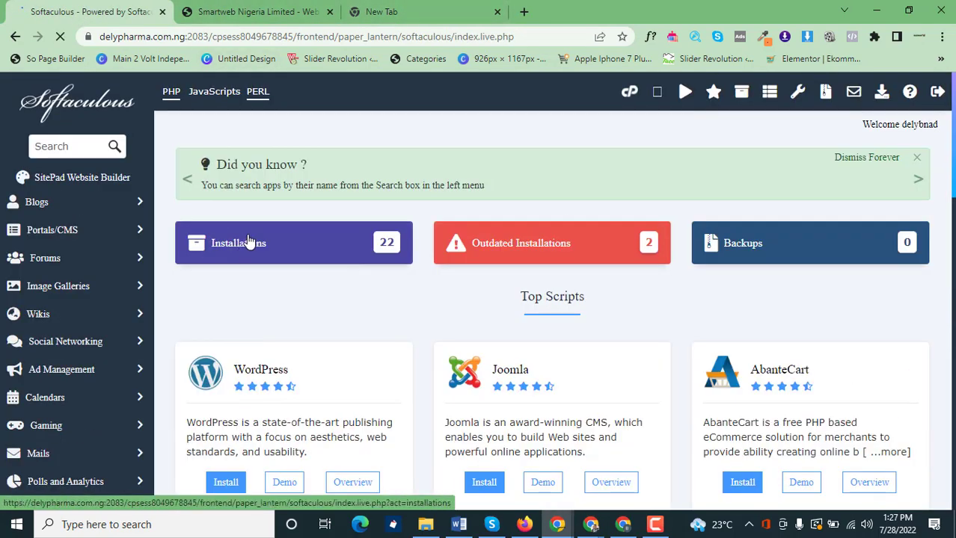
pyautogui.scroll(-2, 217, 449)
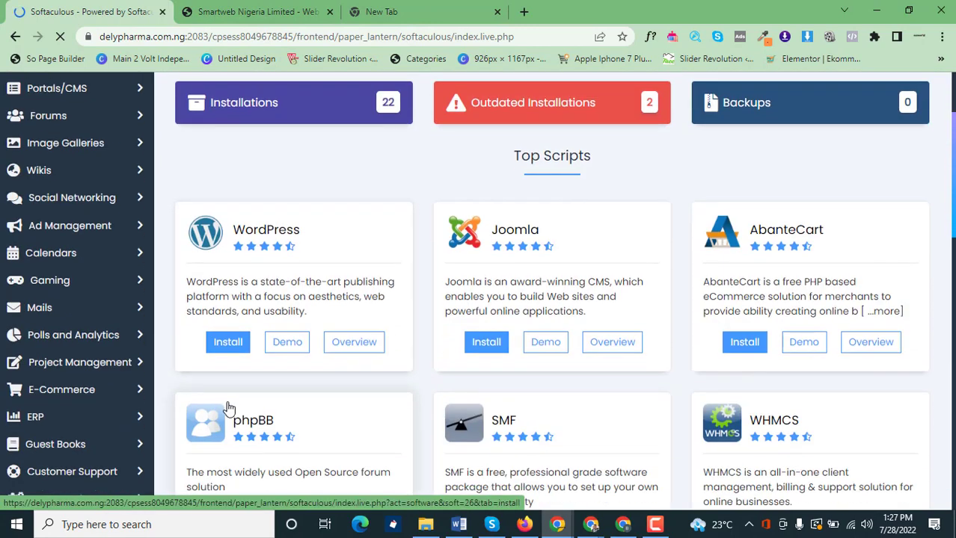
pyautogui.click(228, 342)
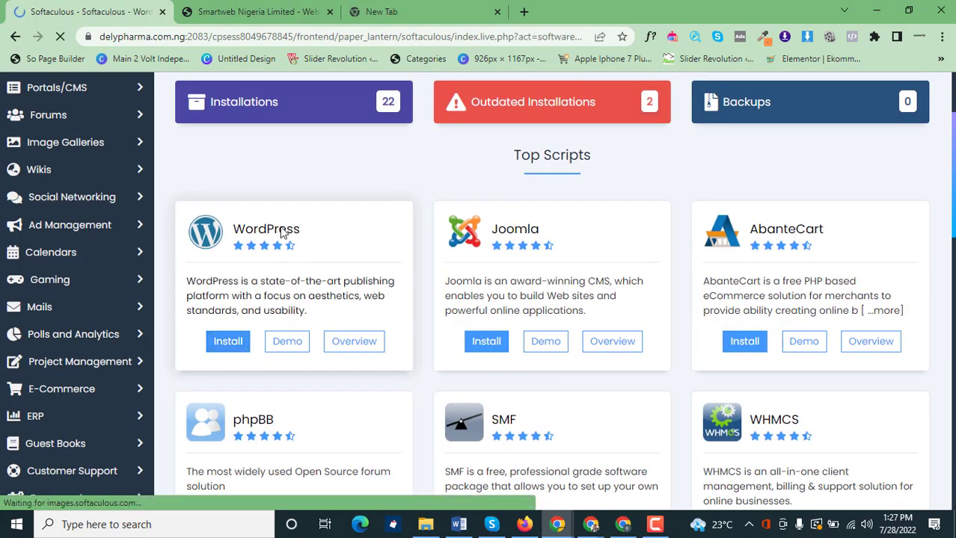
pyautogui.scroll(-3, 335, 386)
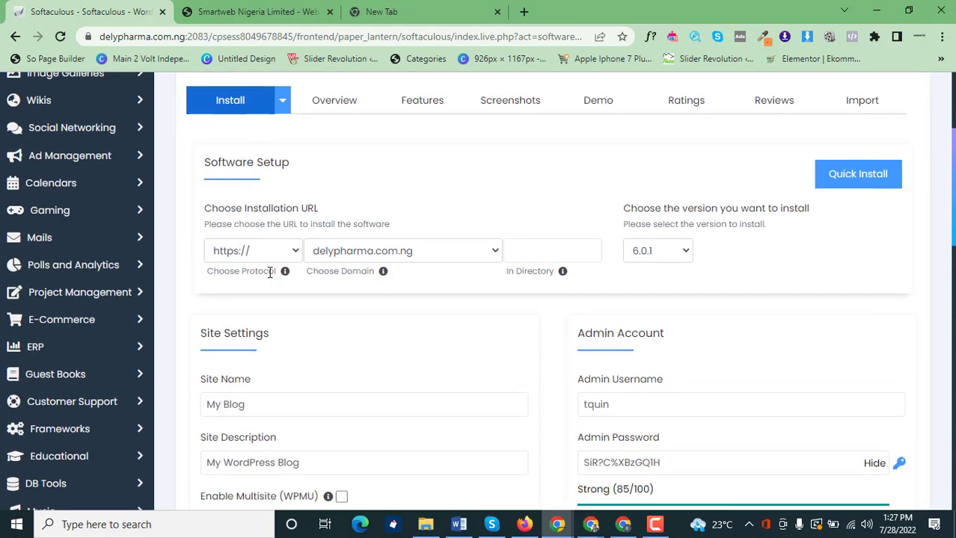
pyautogui.click(404, 251)
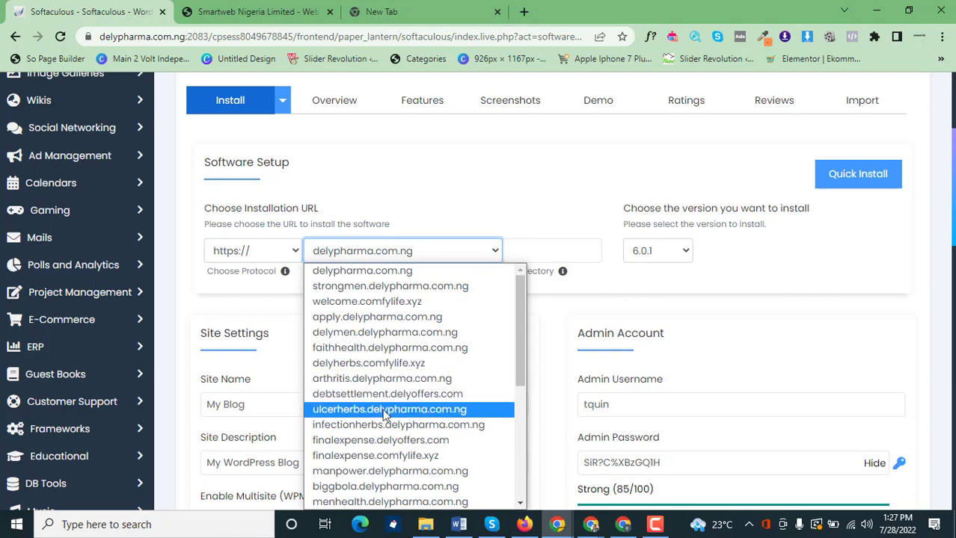
pyautogui.click(416, 441)
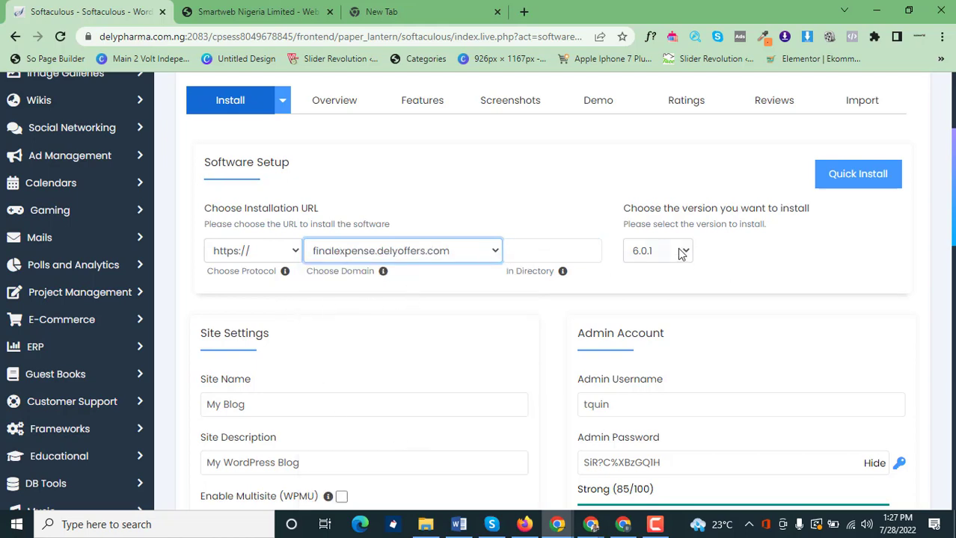
pyautogui.scroll(-2, 486, 437)
pyautogui.moveTo(265, 264); pyautogui.dragTo(129, 278)
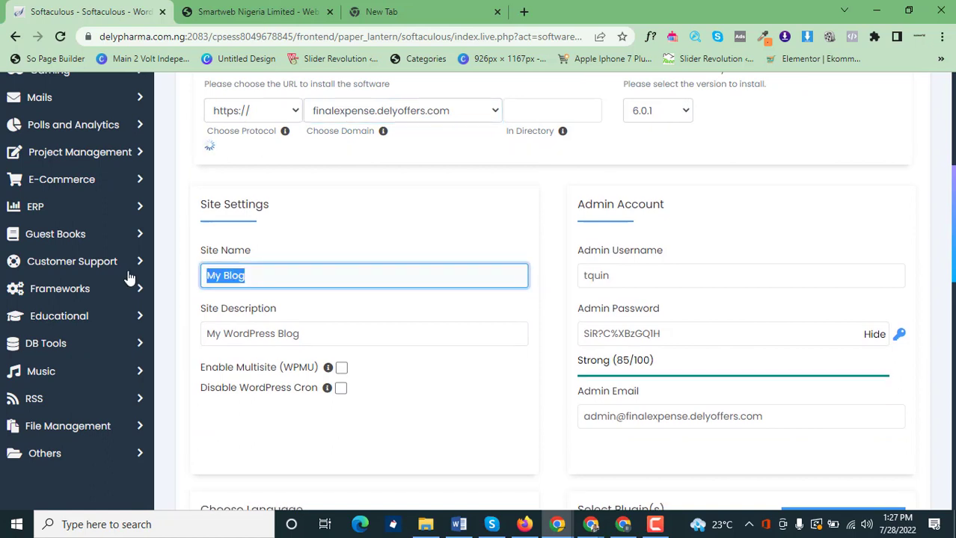
# - Enter site name 'Final Expense', its description, and the admin username
pyautogui.write('Final E')
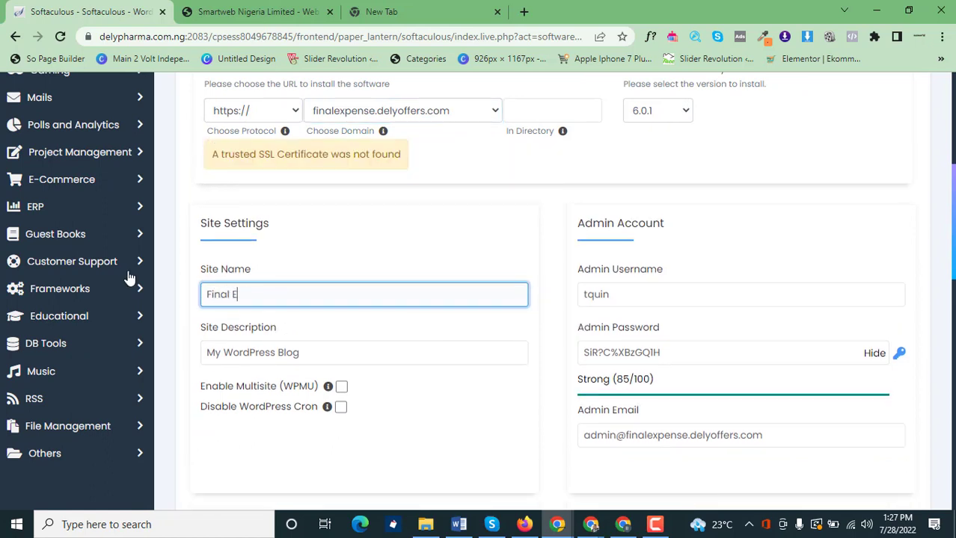
pyautogui.write('xpense')
pyautogui.press('Tab')
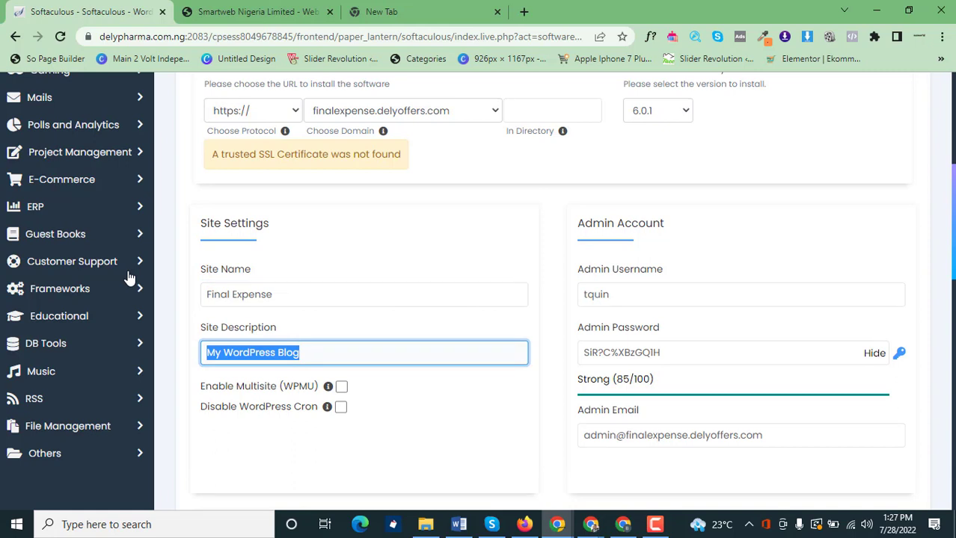
pyautogui.write('Giving Your Other Generation a Better Life')
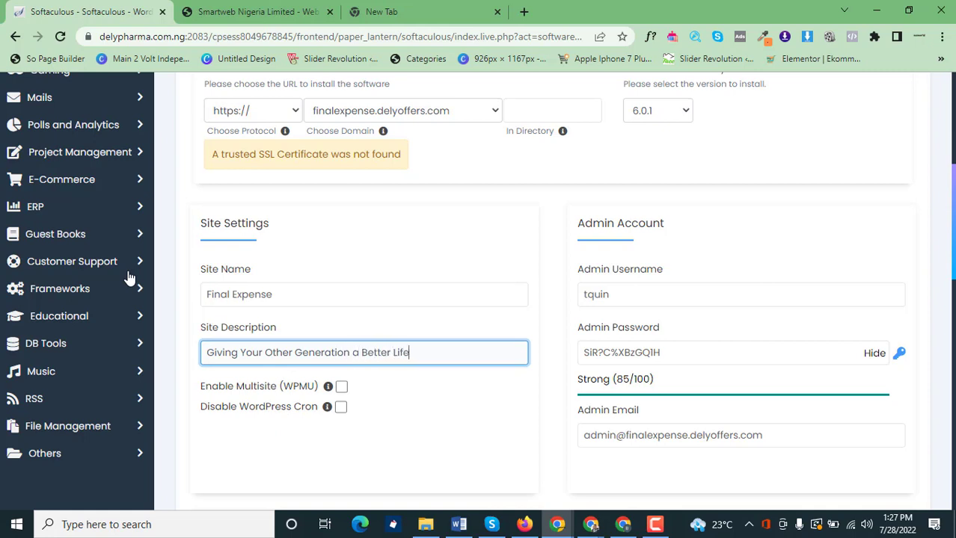
pyautogui.press('Tab')
pyautogui.press('Tab')
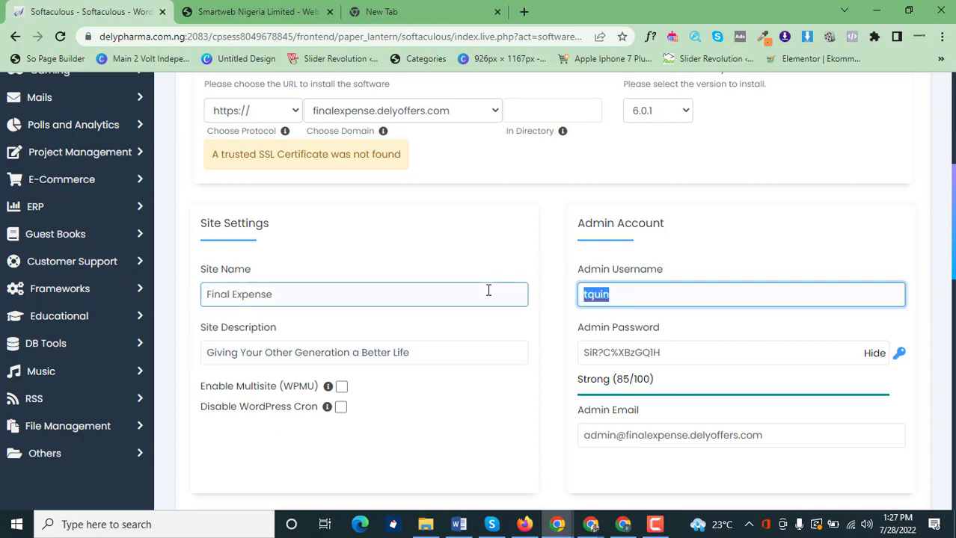
pyautogui.write('admin')
pyautogui.press('Tab')
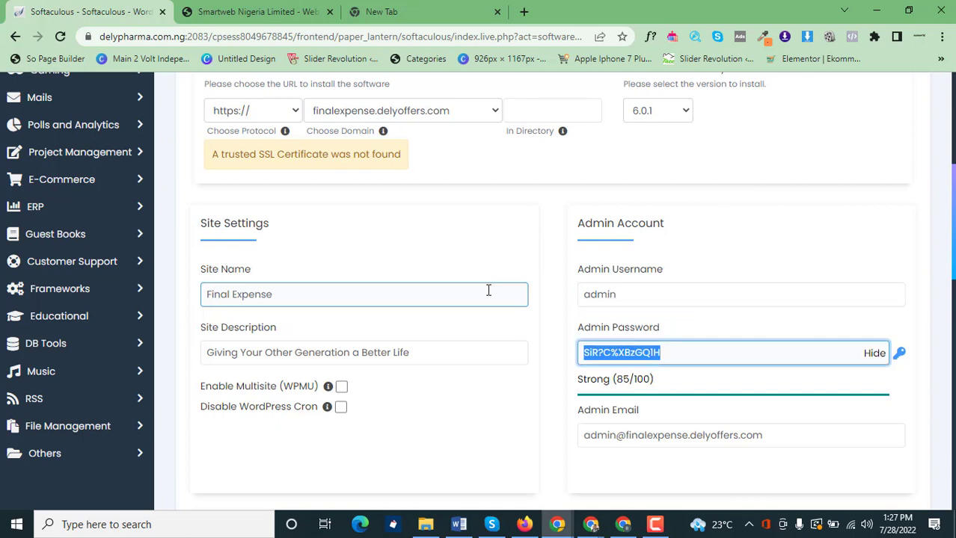
# - Replace the generated admin password with a new one
pyautogui.press('BackSpace')
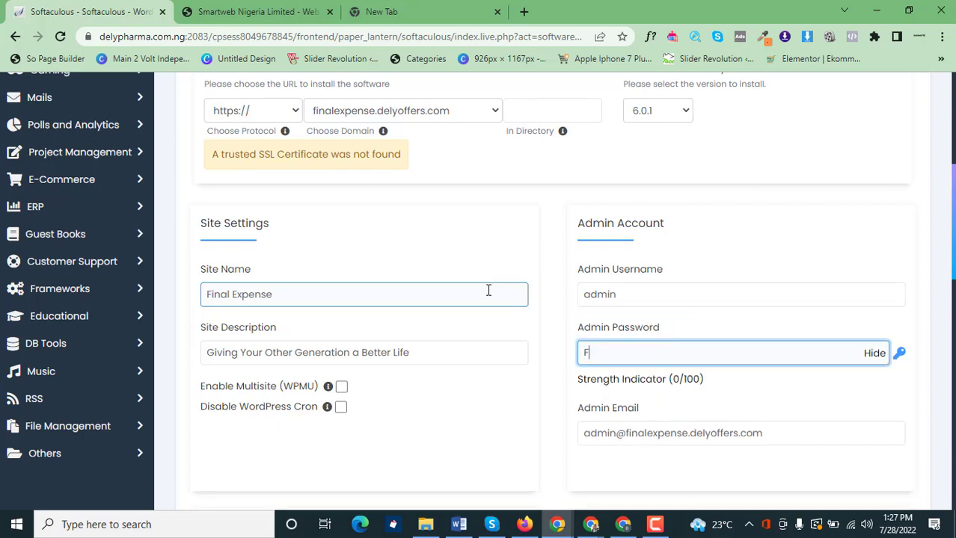
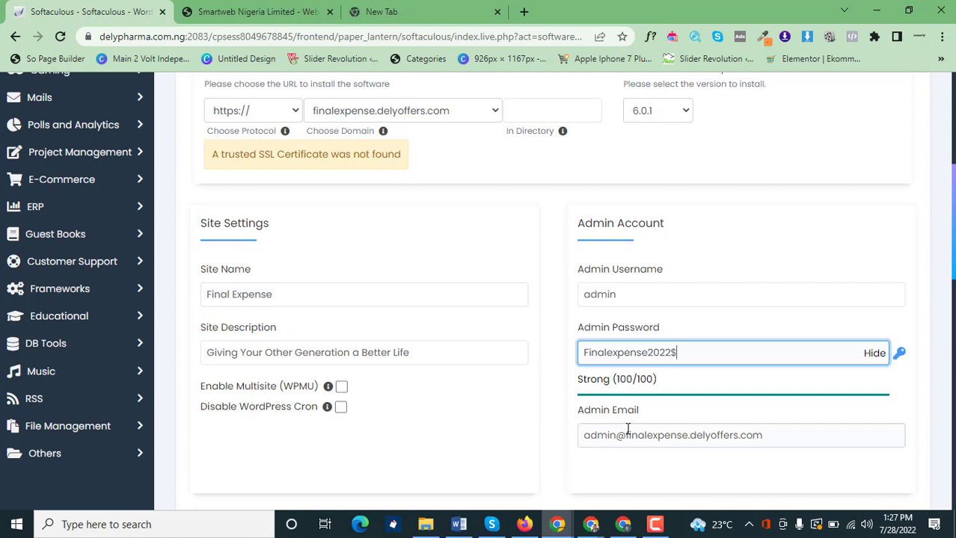
# - Change the admin e-mail's domain to delyoffers.com
pyautogui.moveTo(625, 434); pyautogui.dragTo(871, 458)
pyautogui.write('delyofe')
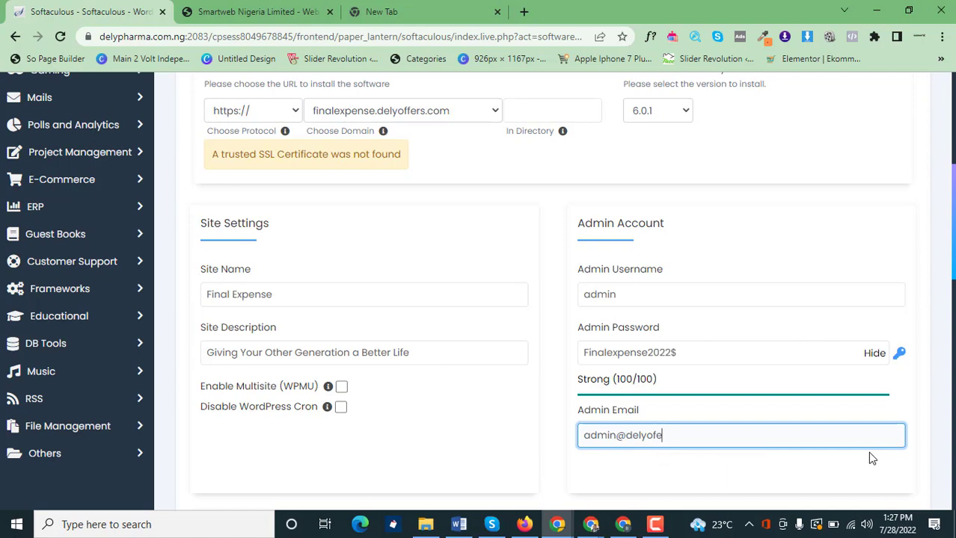
pyautogui.press('BackSpace')
pyautogui.write('fers.com')
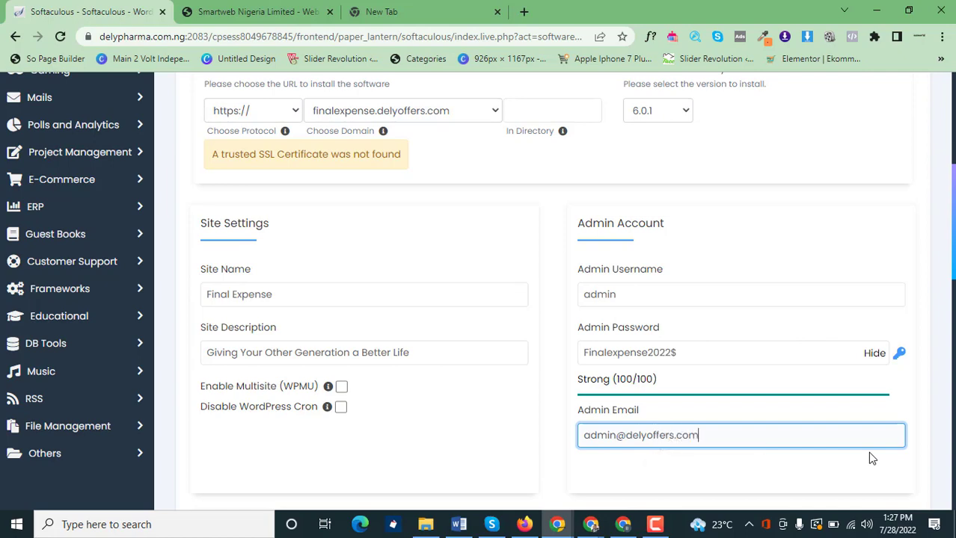
pyautogui.scroll(-3, 795, 410)
pyautogui.scroll(-9, 258, 305)
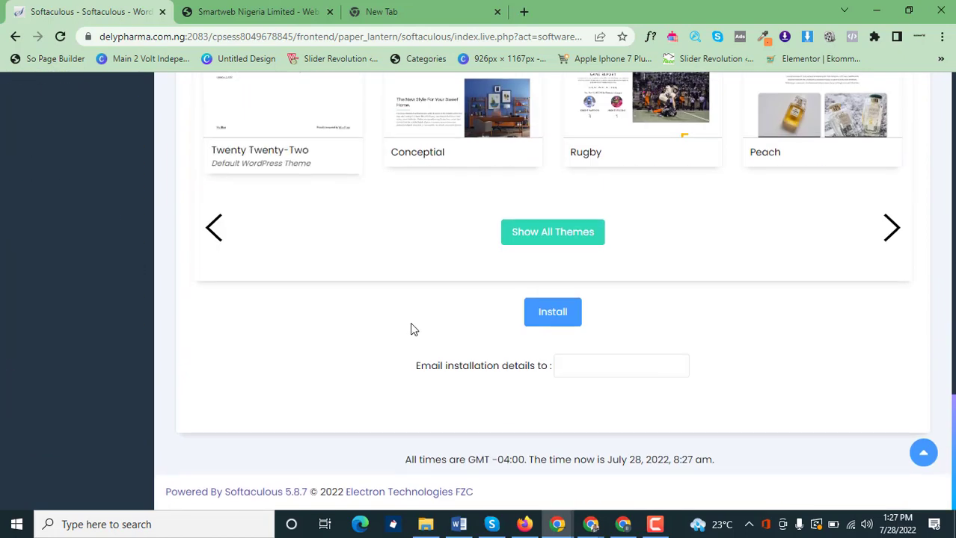
# - Run the WordPress installation and open the new site's admin URL in a new tab
pyautogui.click(554, 320)
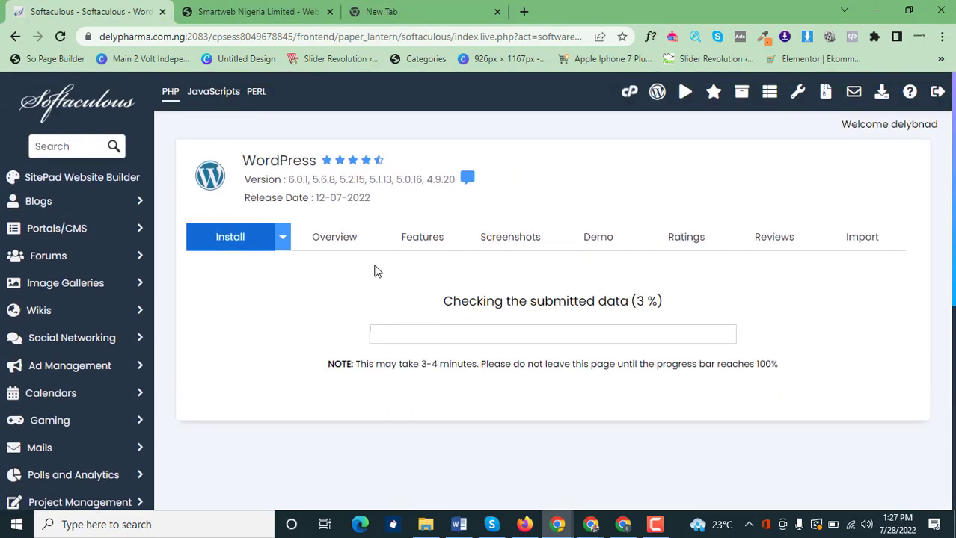
pyautogui.click(654, 524)
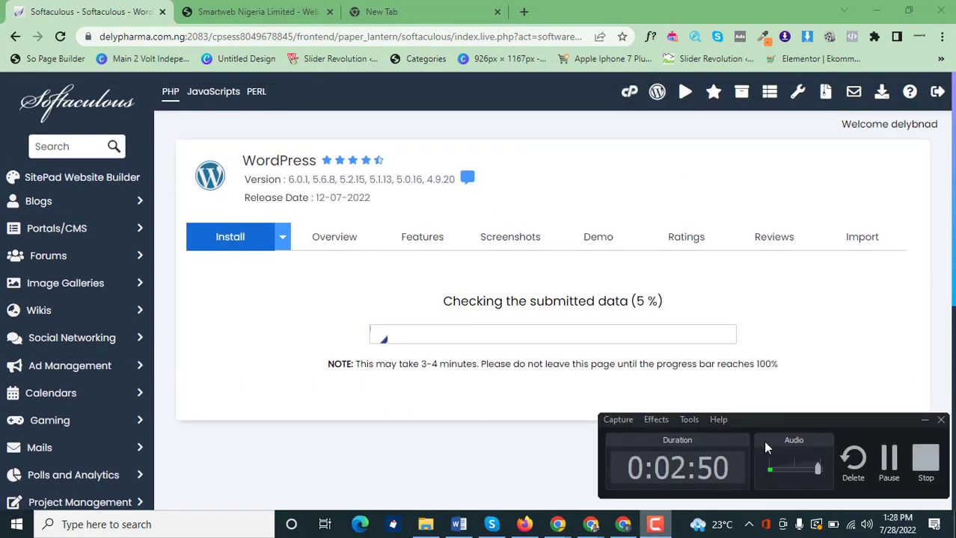
pyautogui.click(889, 461)
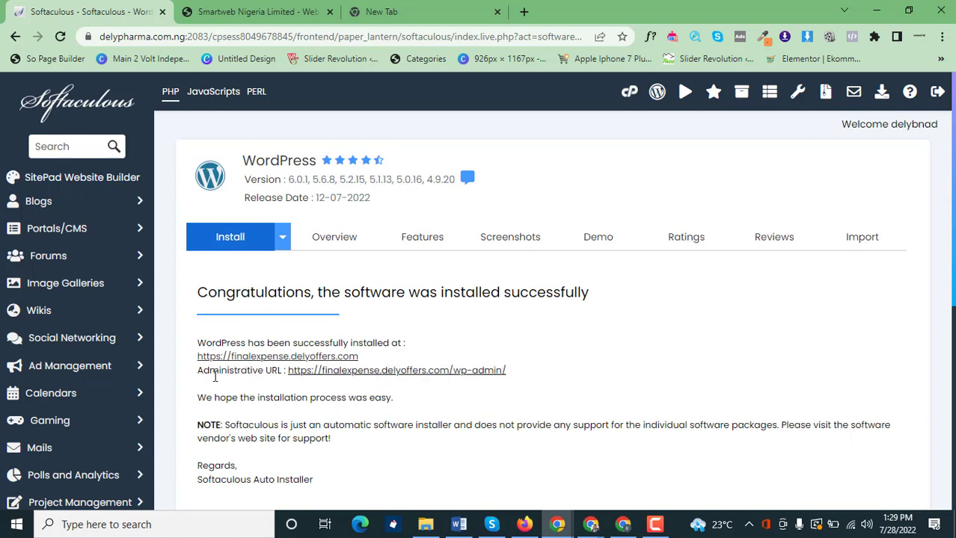
pyautogui.click(399, 374)
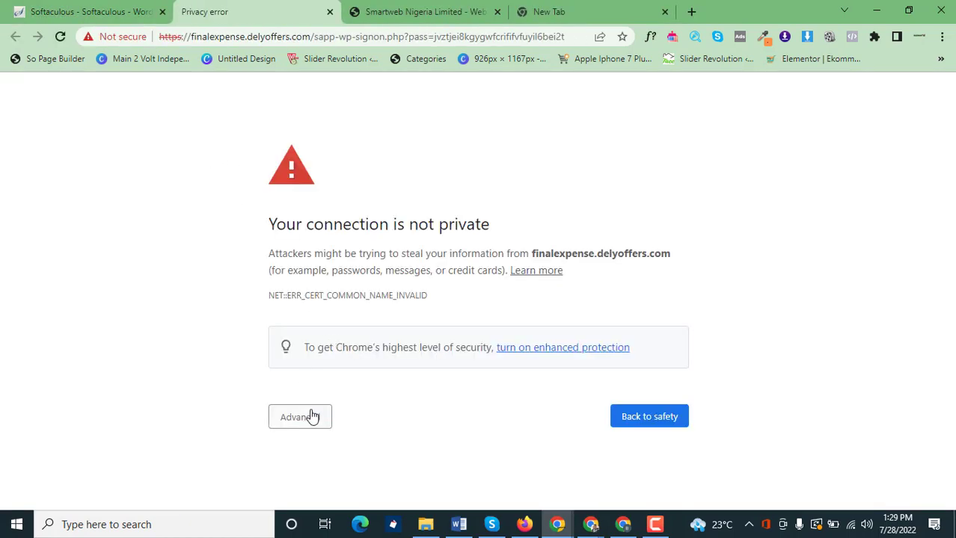
# - Proceed past Chrome's certificate warning to finalexpense.delyoffers.com/wp-admin
pyautogui.click(296, 419)
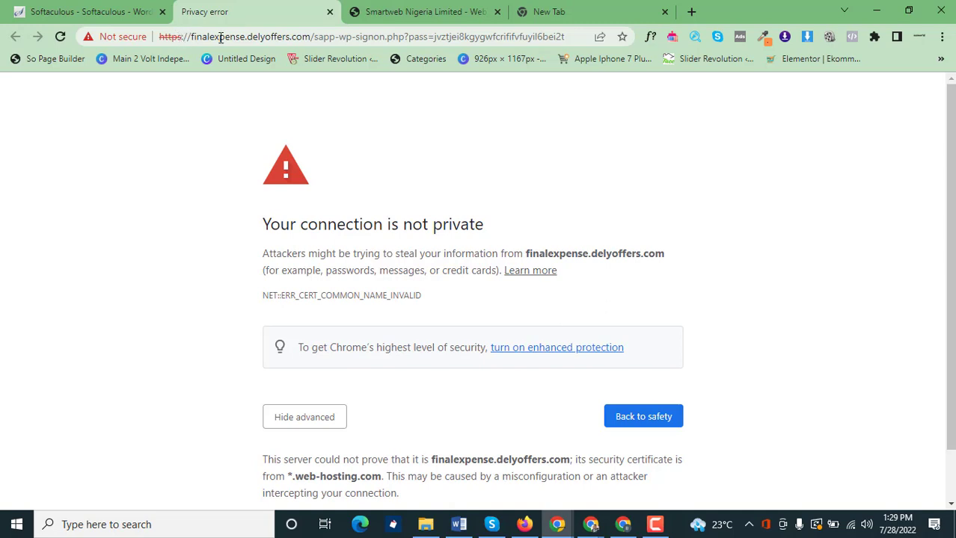
pyautogui.scroll(-1, 312, 390)
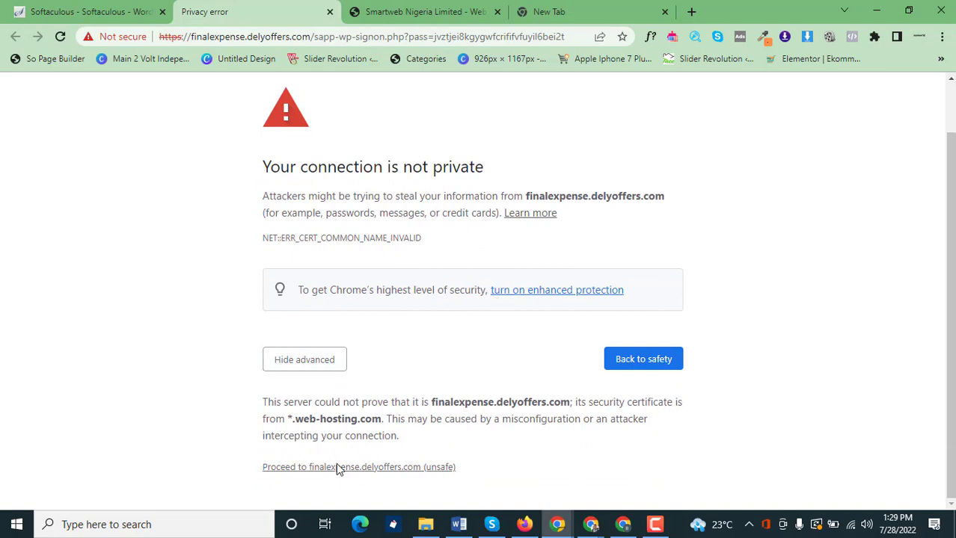
pyautogui.click(409, 469)
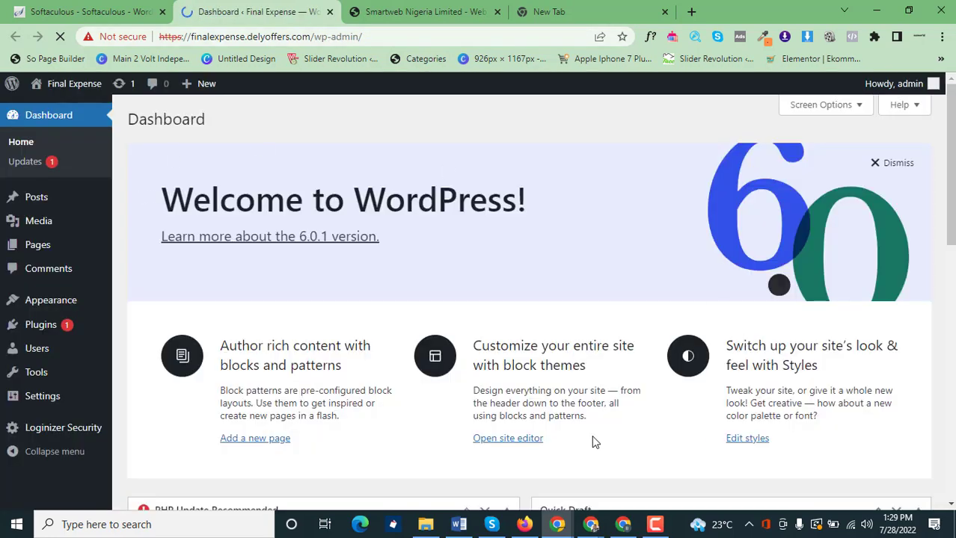
# - Create a new page through Pages > Add New
pyautogui.moveTo(18, 247)
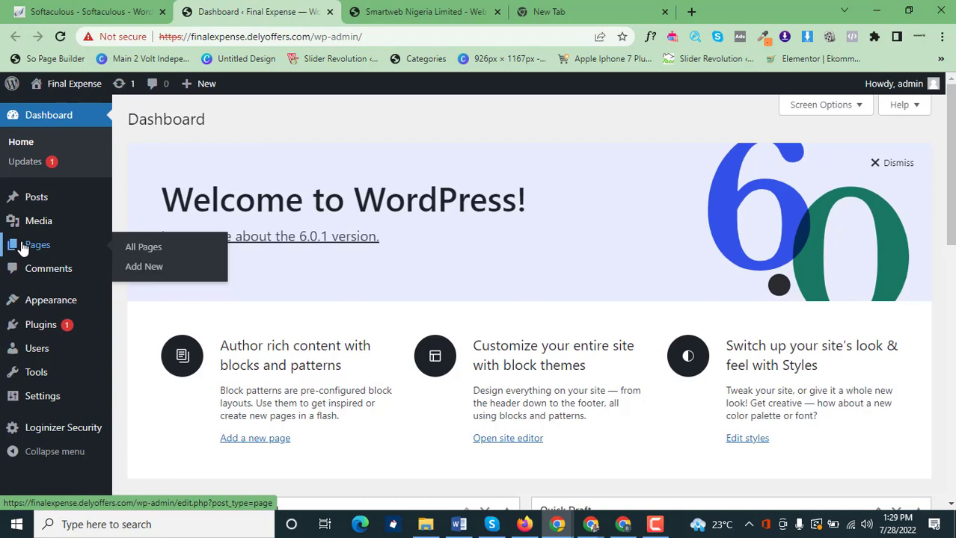
pyautogui.click(153, 268)
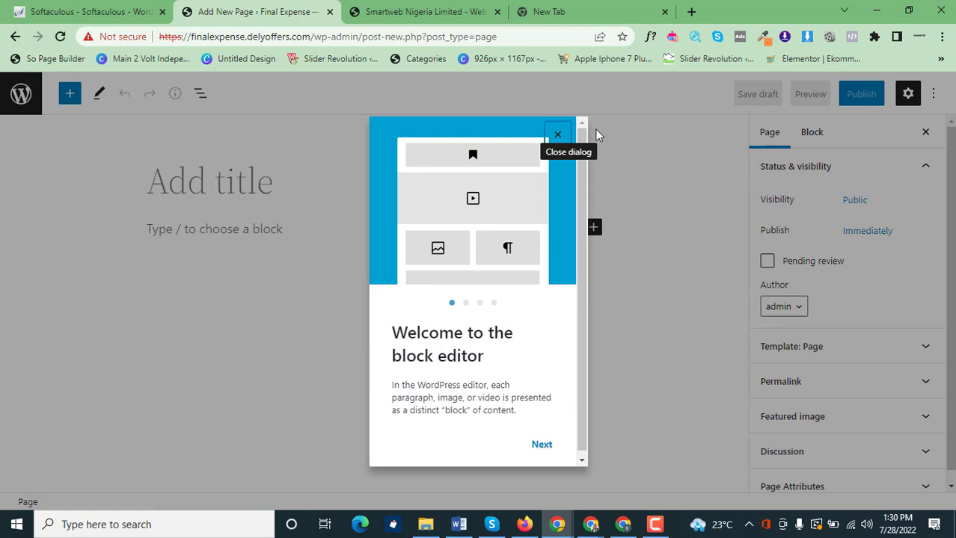
# - Title the new page 'Final Expense' and bring up its publish check
pyautogui.click(558, 135)
pyautogui.click(200, 196)
pyautogui.write('Fi')
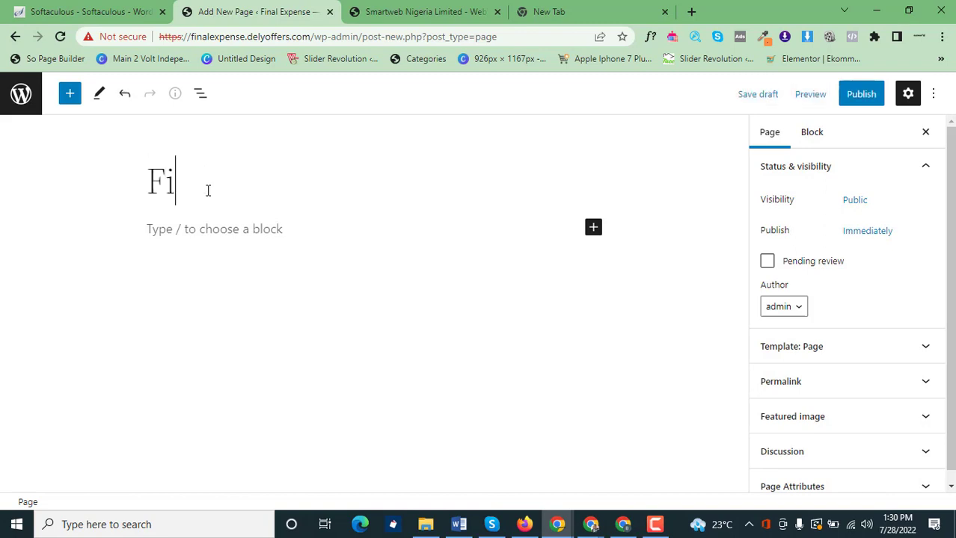
pyautogui.write('nal Expense')
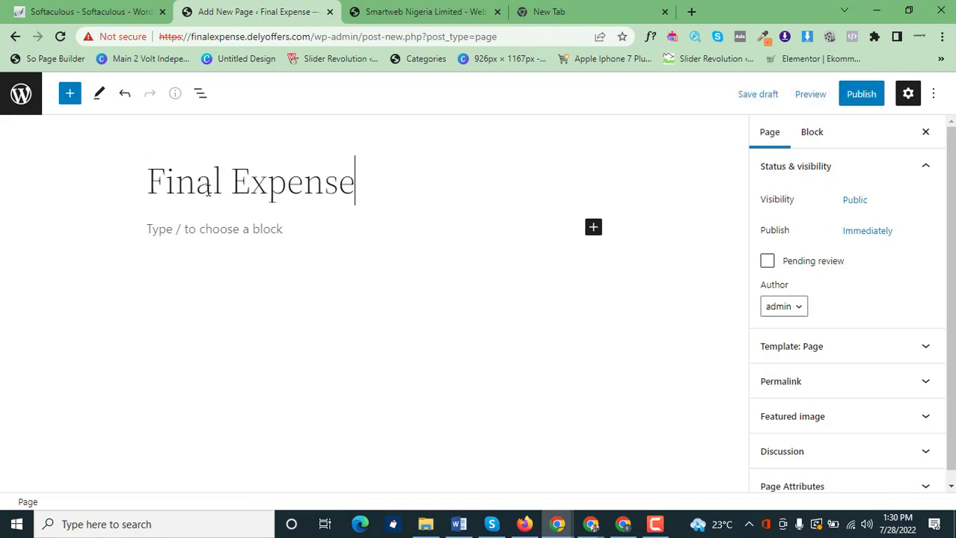
pyautogui.click(862, 96)
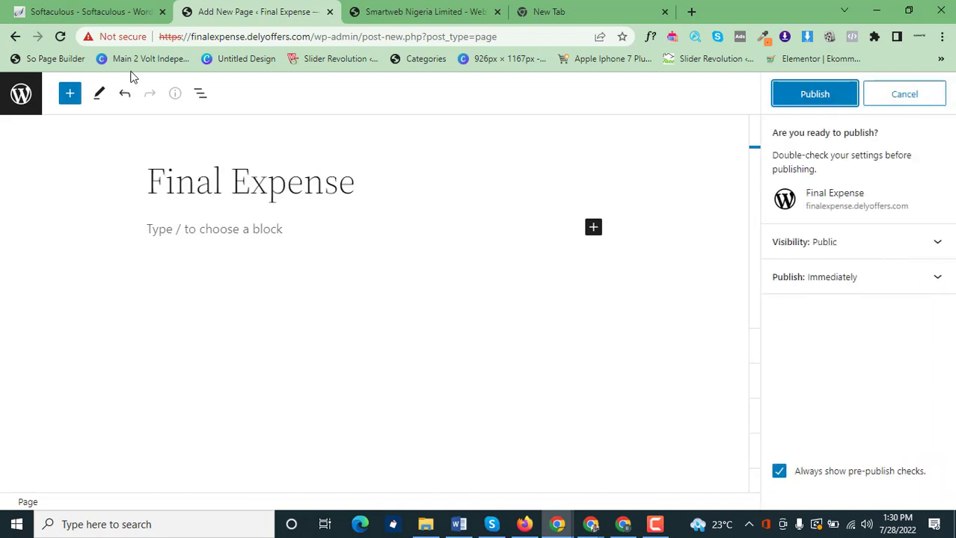
# - Open Plugins > Add New in a second tab, then return to the page editor
pyautogui.middleClick(21, 96)
pyautogui.click(363, 9)
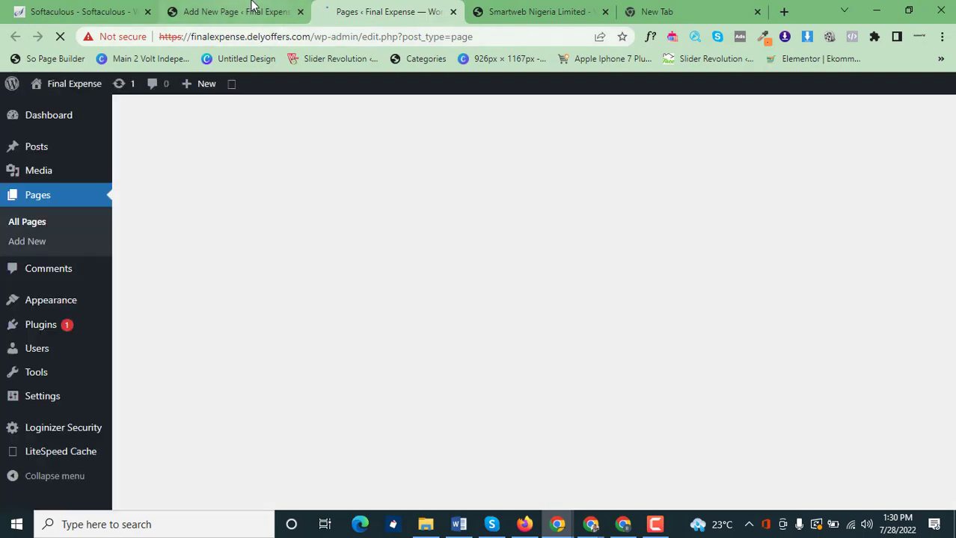
pyautogui.click(251, 10)
pyautogui.click(384, 10)
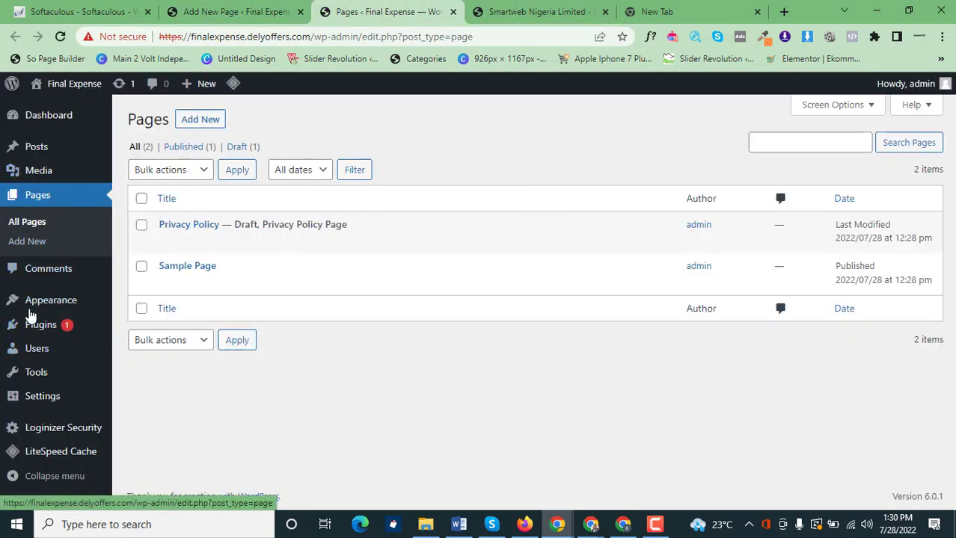
pyautogui.moveTo(47, 331)
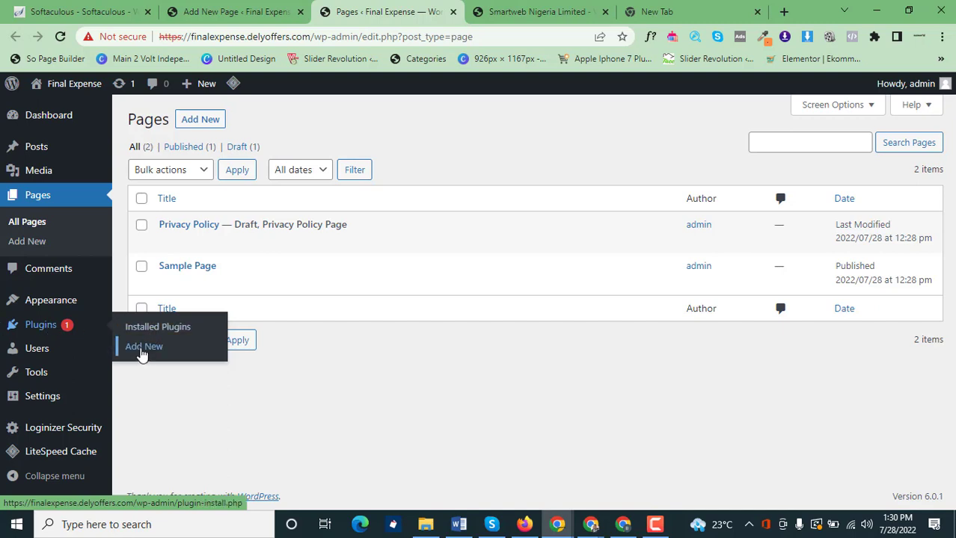
pyautogui.click(144, 351)
pyautogui.click(224, 11)
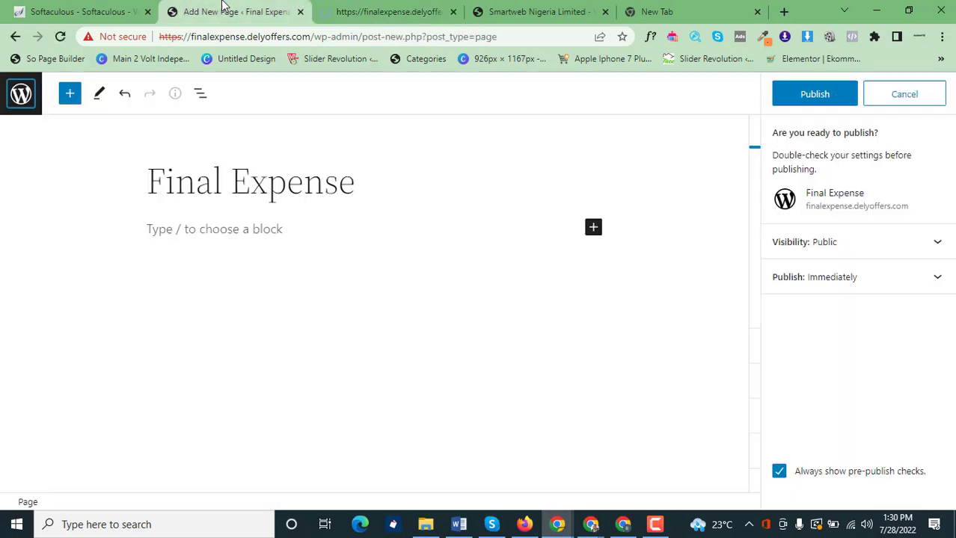
# - Search 'elementor', then install and activate Elementor Website Builder
pyautogui.click(367, 10)
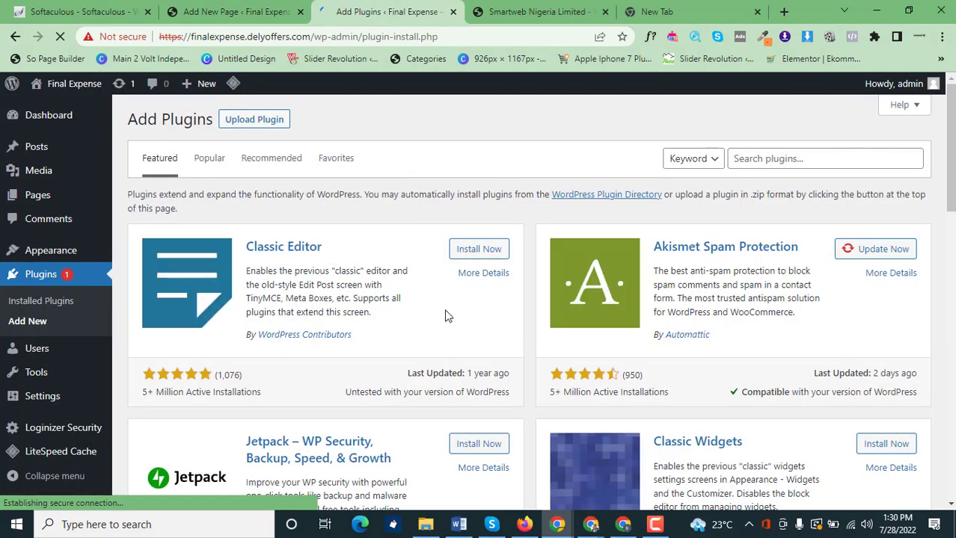
pyautogui.click(839, 158)
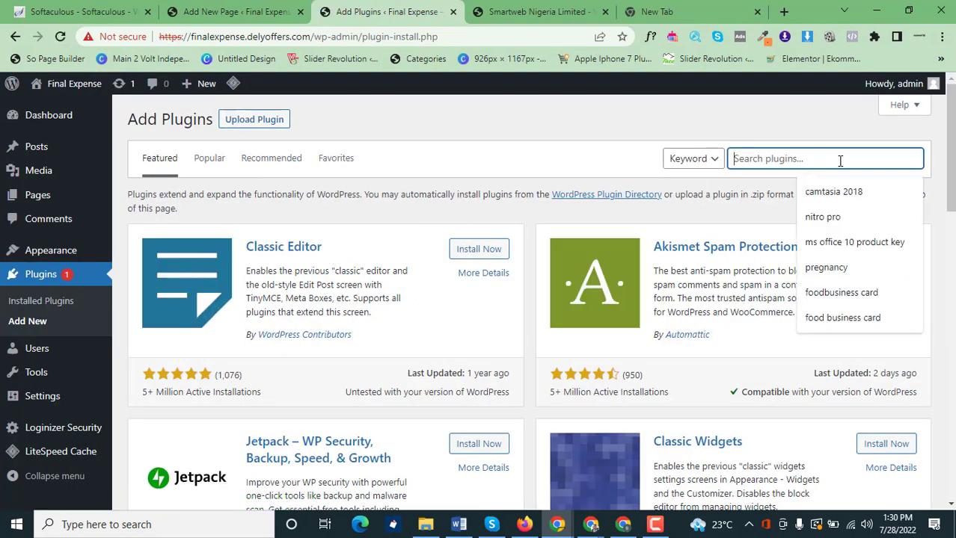
pyautogui.write('elementor')
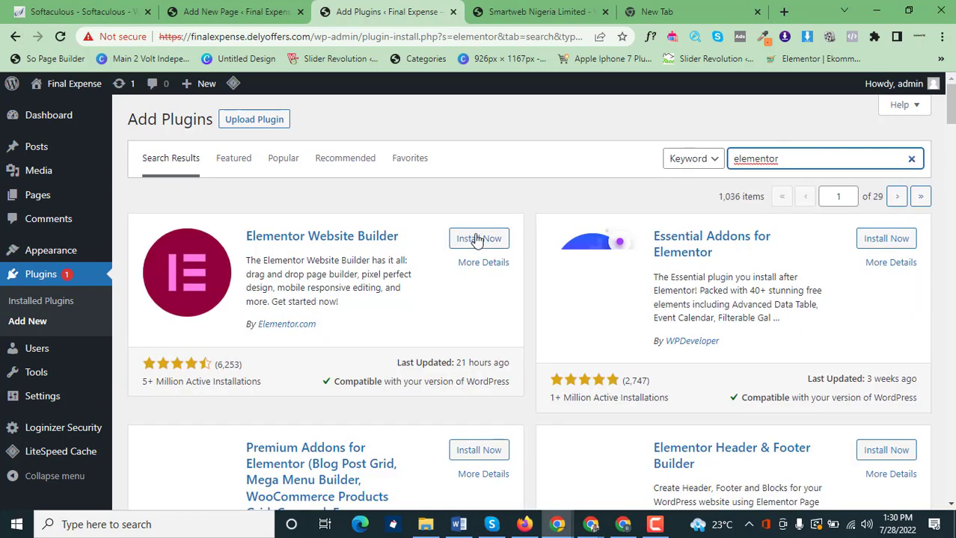
pyautogui.click(474, 240)
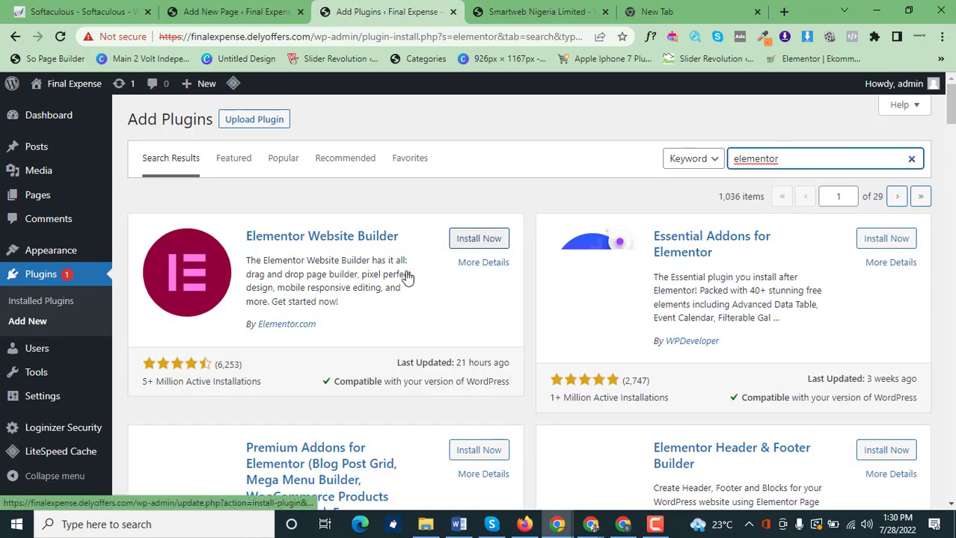
pyautogui.click(482, 240)
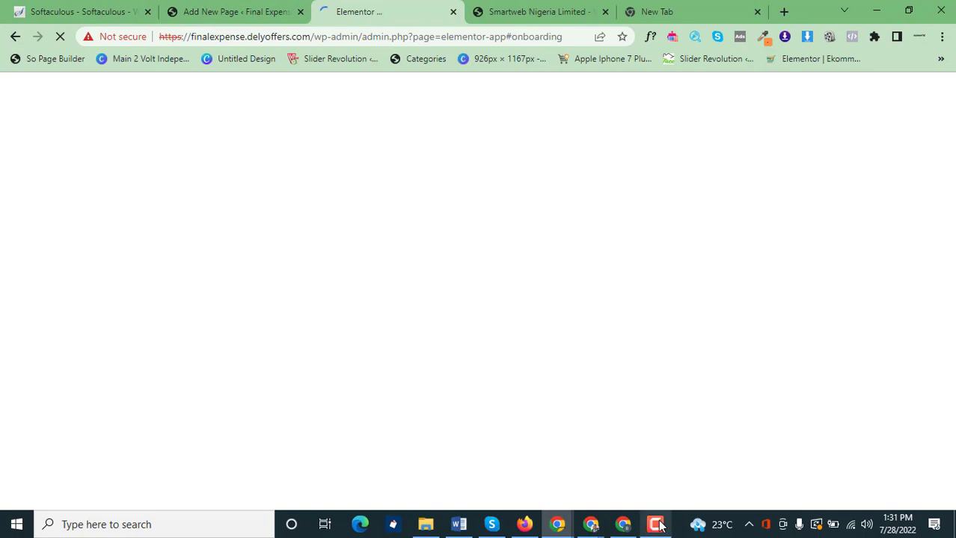
# - Switch from Elementor's onboarding back to the Final Expense page editor tab
pyautogui.moveTo(658, 526)
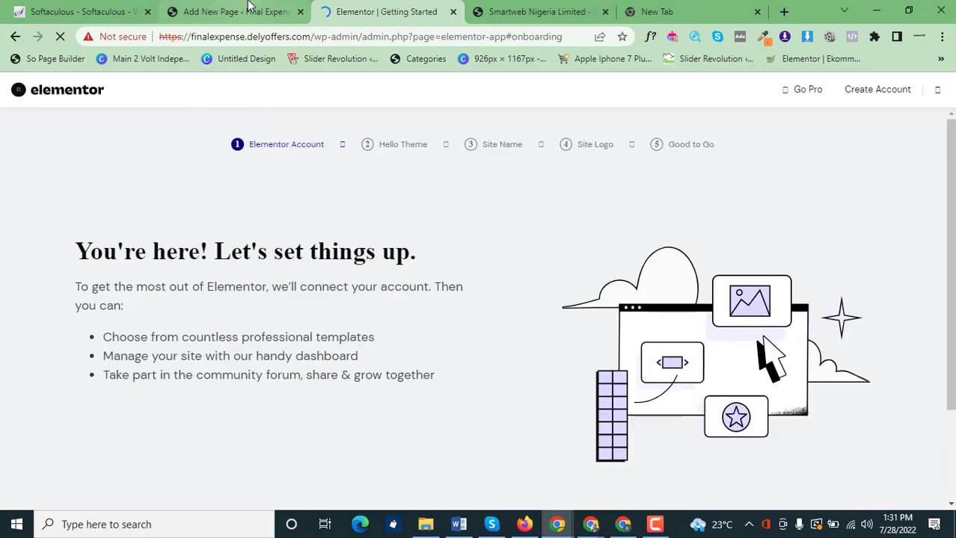
pyautogui.click(258, 12)
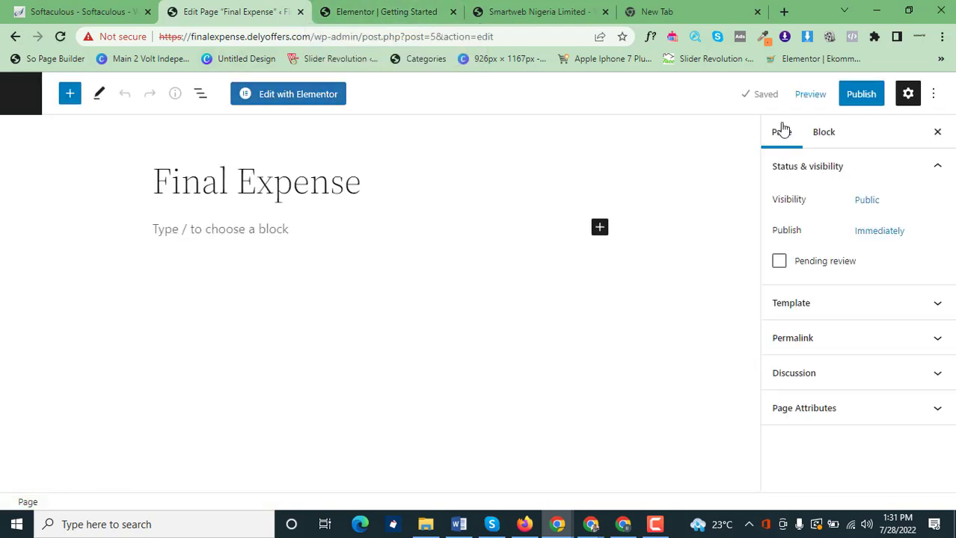
# - Open the Final Expense page in Elementor and return to the editor tab while it loads
pyautogui.click(315, 94)
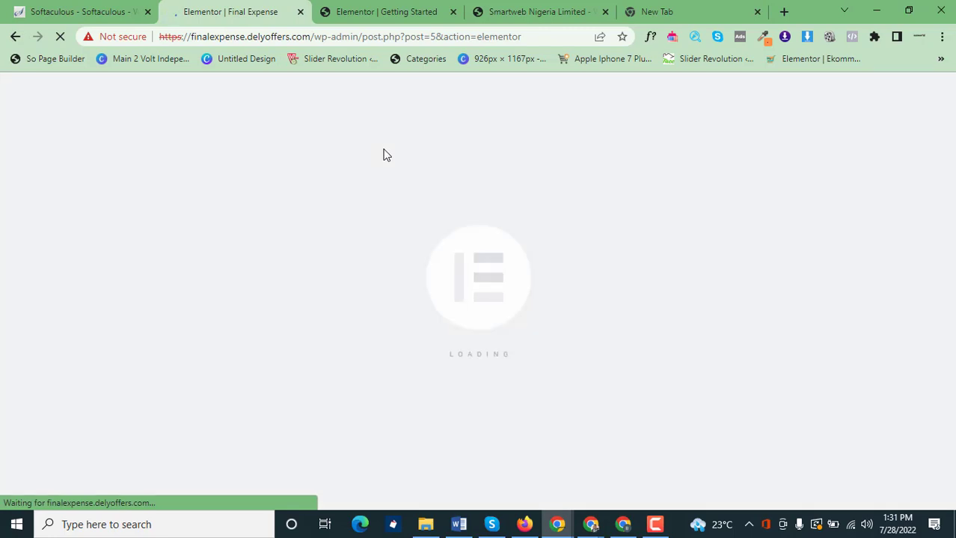
pyautogui.click(523, 12)
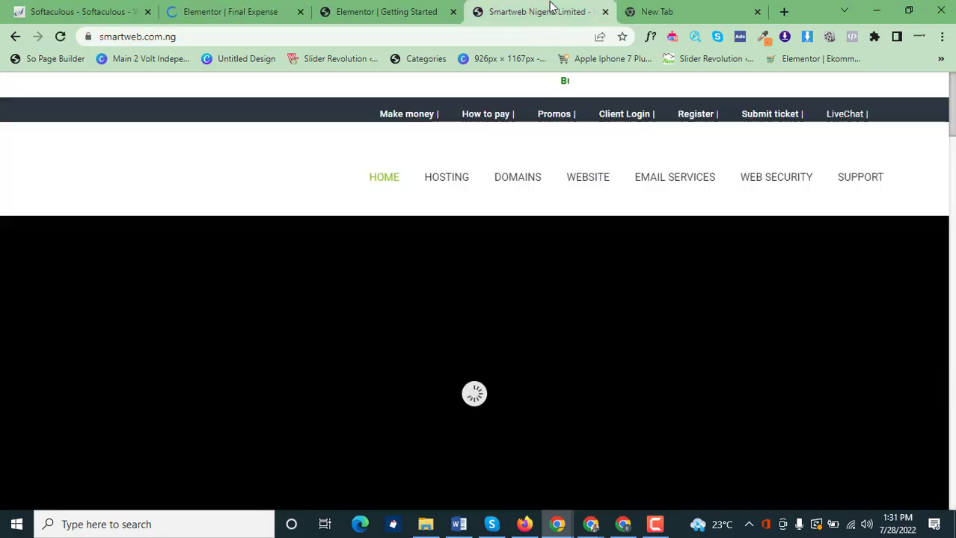
pyautogui.click(249, 12)
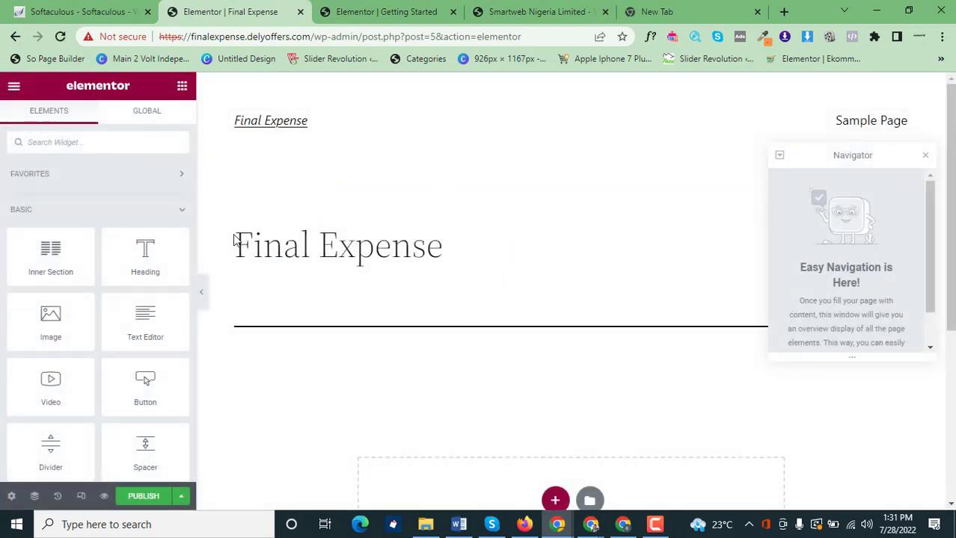
# - Close the template library without inserting anything, then close the Navigator
pyautogui.scroll(-3, 501, 288)
pyautogui.scroll(3, 497, 305)
pyautogui.scroll(-3, 472, 330)
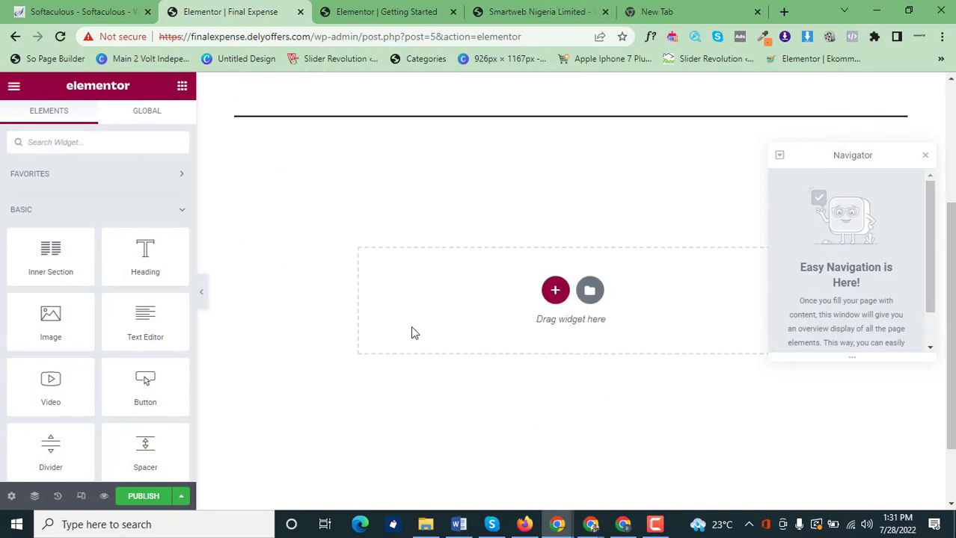
pyautogui.click(589, 291)
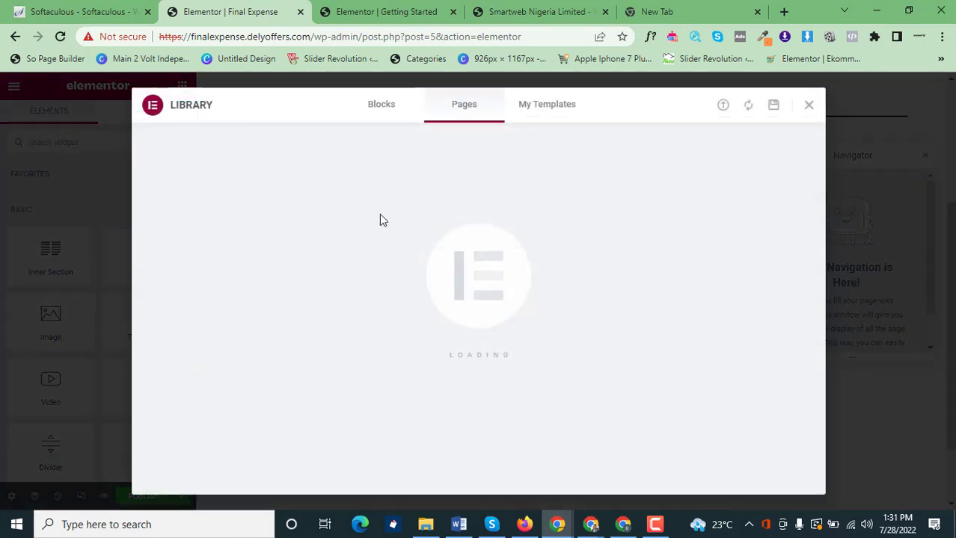
pyautogui.click(808, 108)
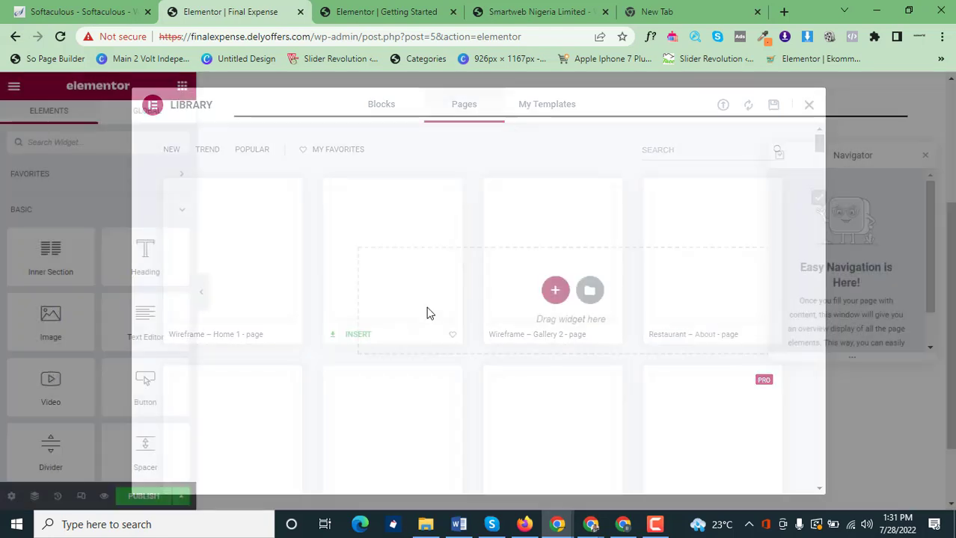
pyautogui.scroll(3, 367, 372)
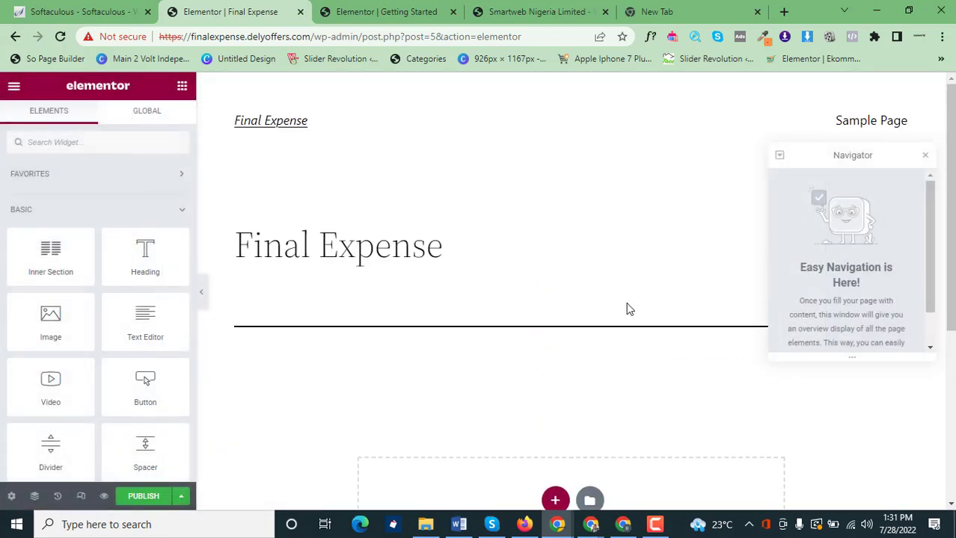
pyautogui.scroll(-2, 355, 359)
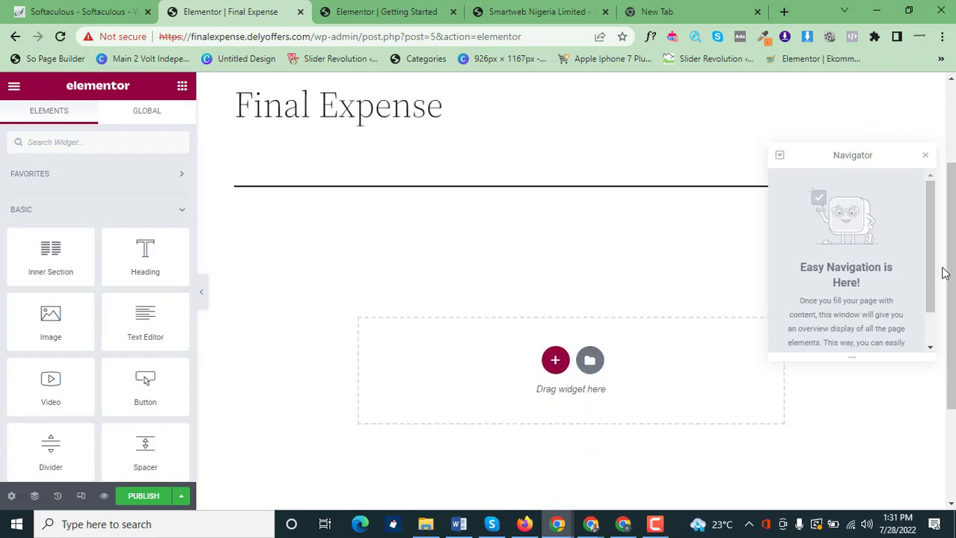
pyautogui.click(925, 158)
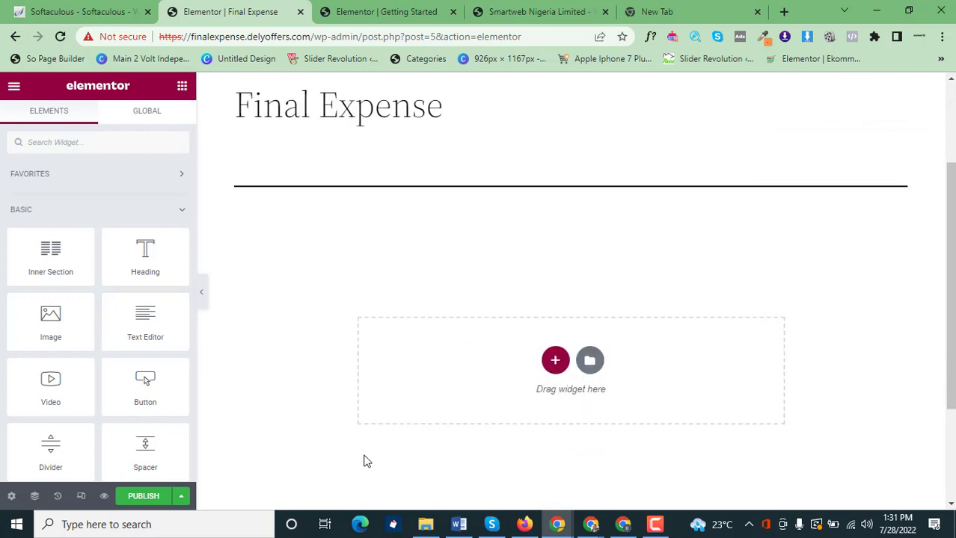
# - Set the page's Page Layout to Elementor Canvas in Page Settings
pyautogui.click(9, 497)
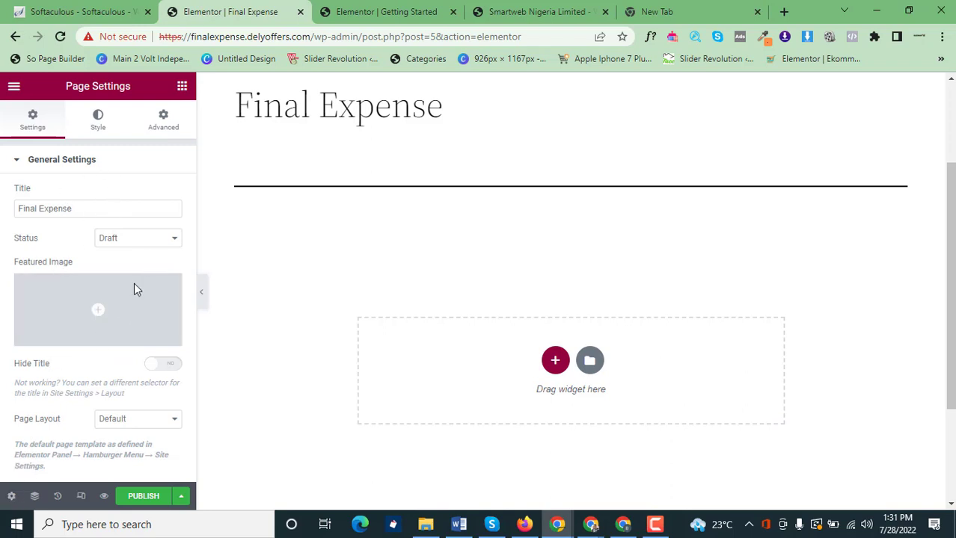
pyautogui.click(151, 424)
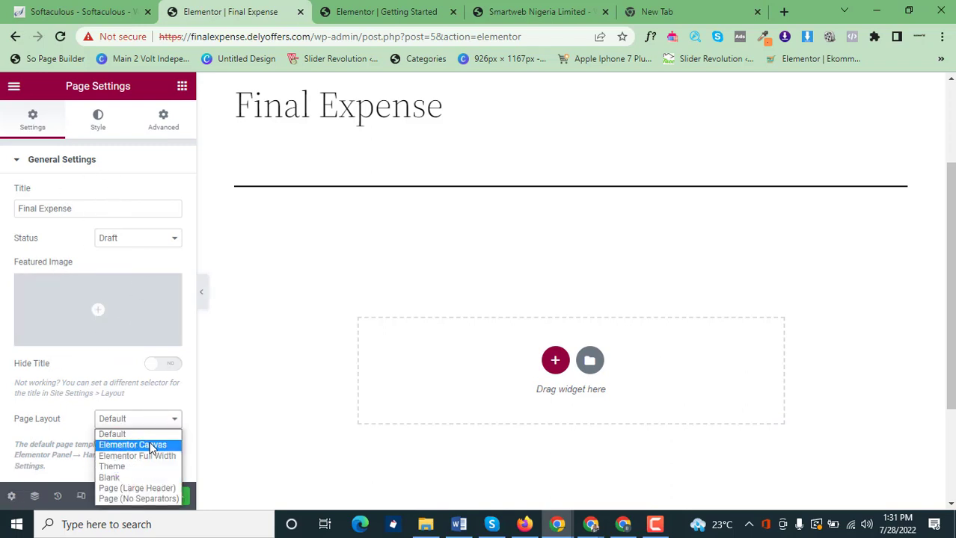
pyautogui.click(156, 447)
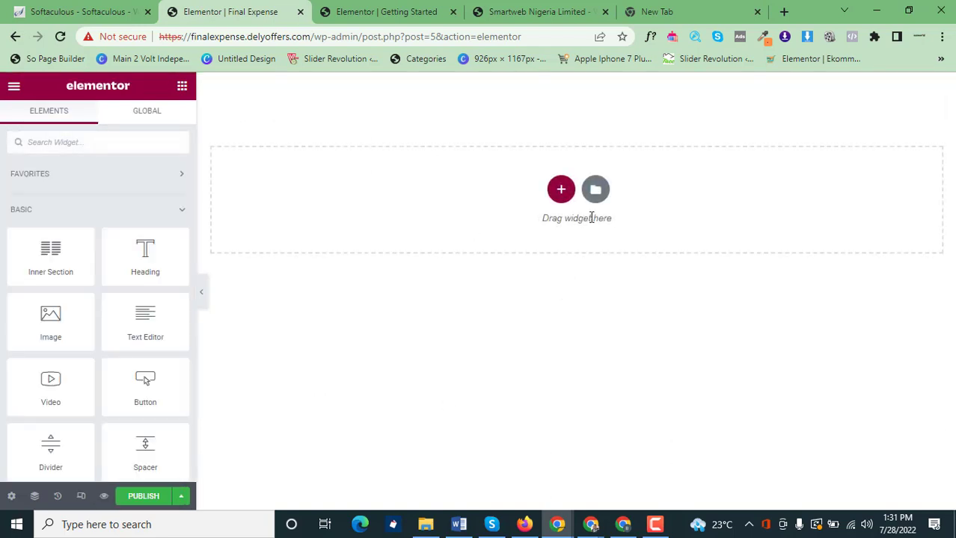
# - Browse the template library's Pages collection, including Law Firm – Services and Restaurant – About
pyautogui.click(594, 190)
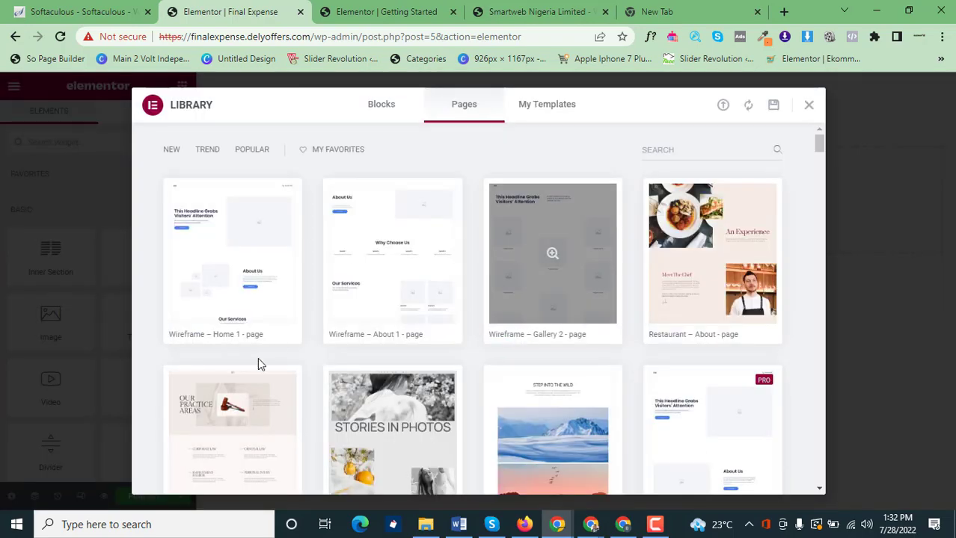
pyautogui.scroll(-5, 635, 459)
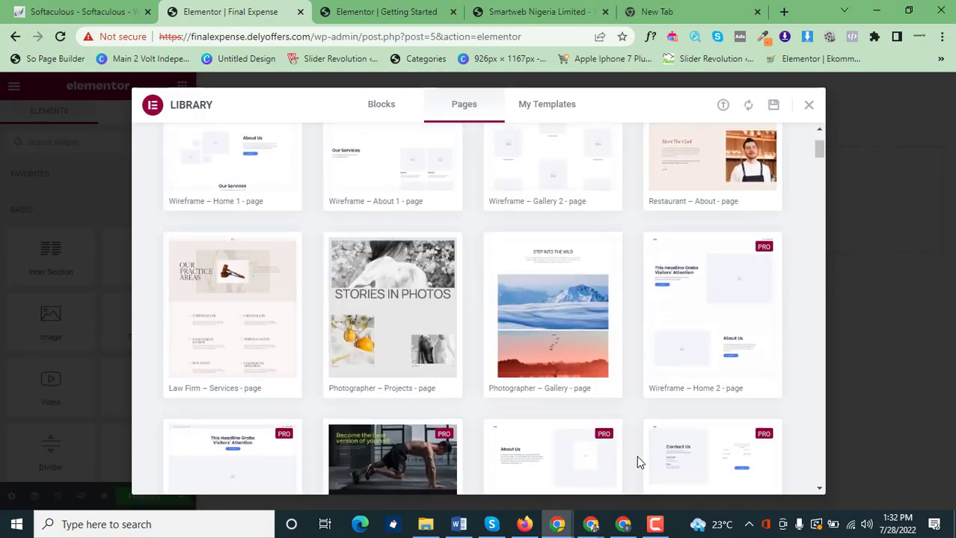
pyautogui.scroll(-5, 635, 459)
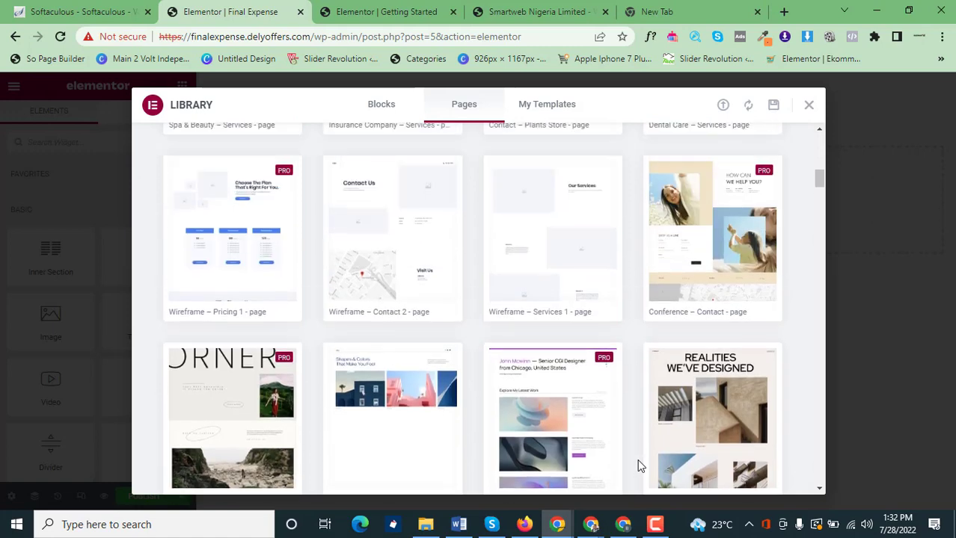
pyautogui.scroll(-6, 637, 466)
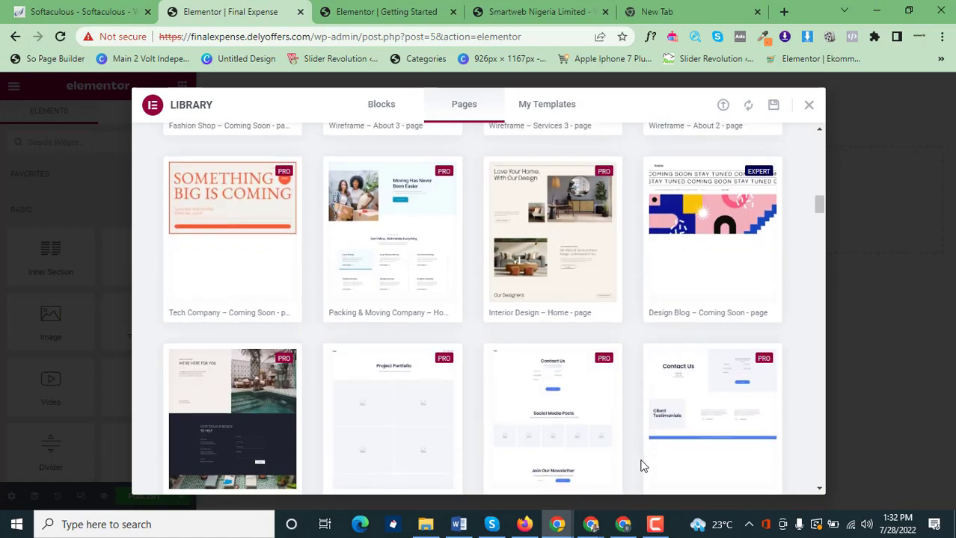
pyautogui.scroll(-10, 641, 466)
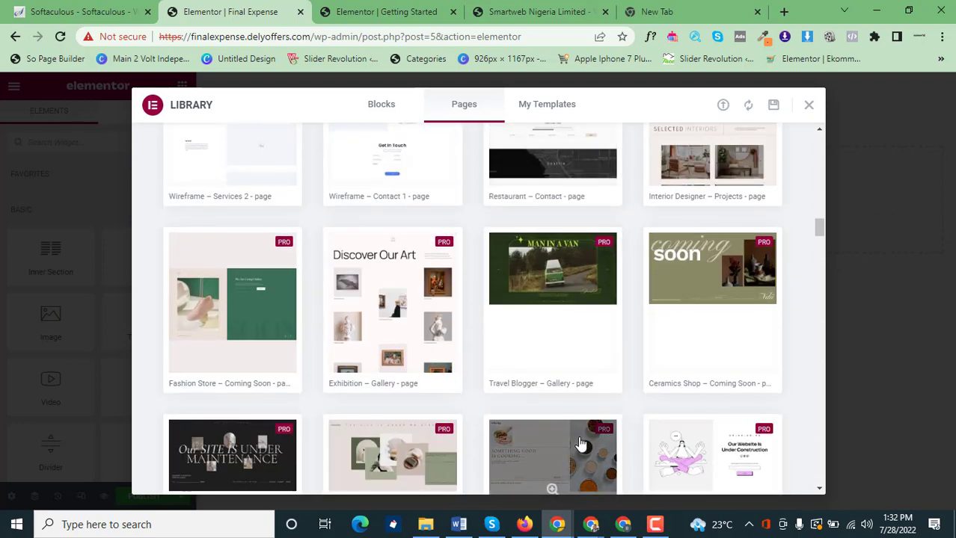
pyautogui.scroll(-2, 581, 445)
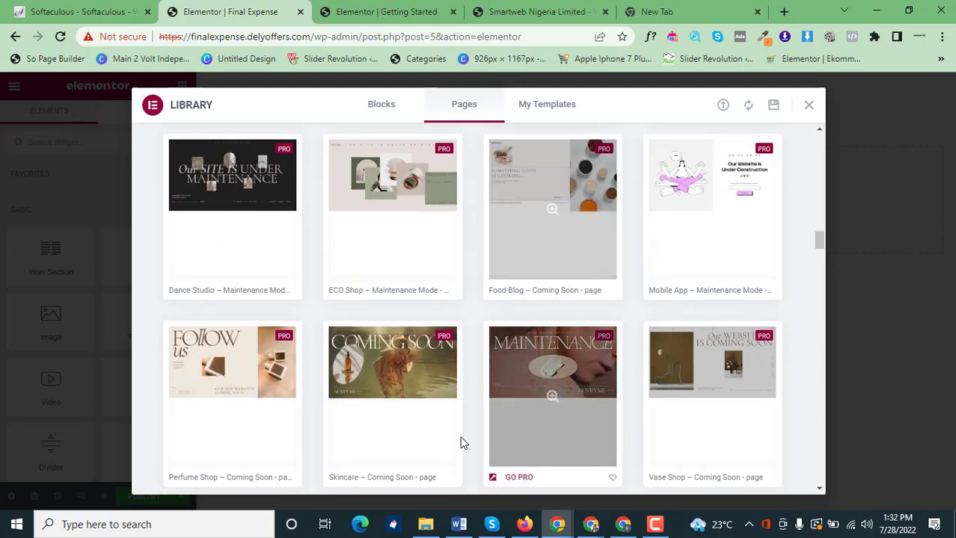
pyautogui.scroll(-5, 461, 442)
pyautogui.scroll(-4, 462, 440)
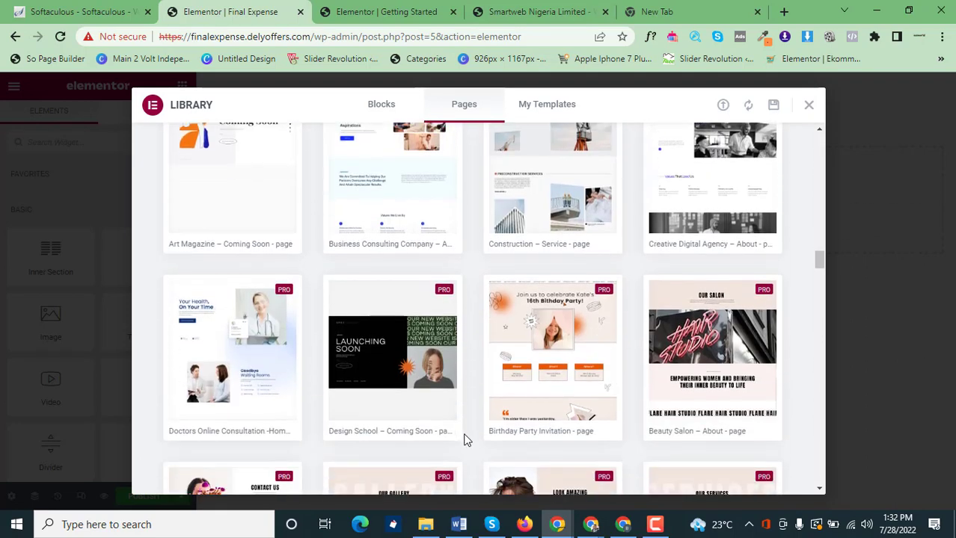
pyautogui.scroll(-5, 464, 441)
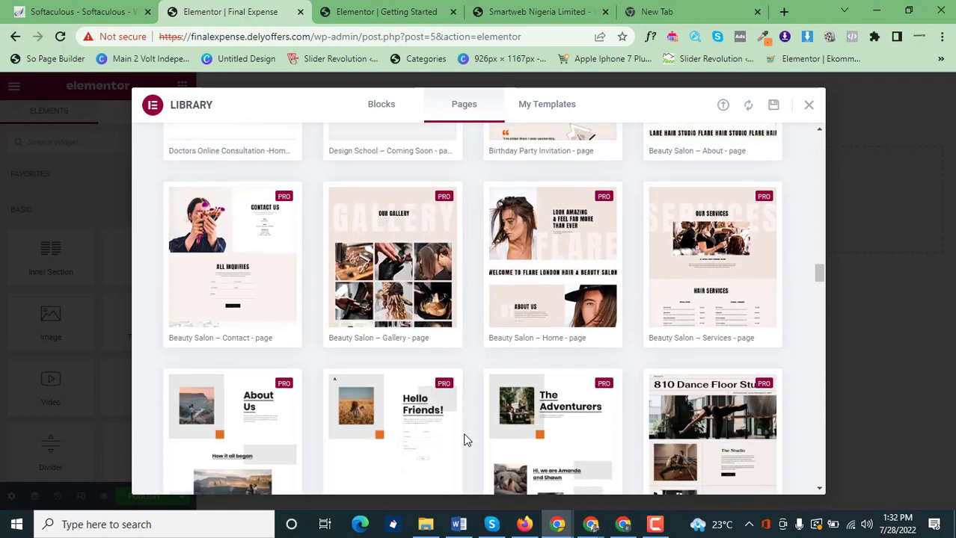
pyautogui.scroll(-5, 464, 441)
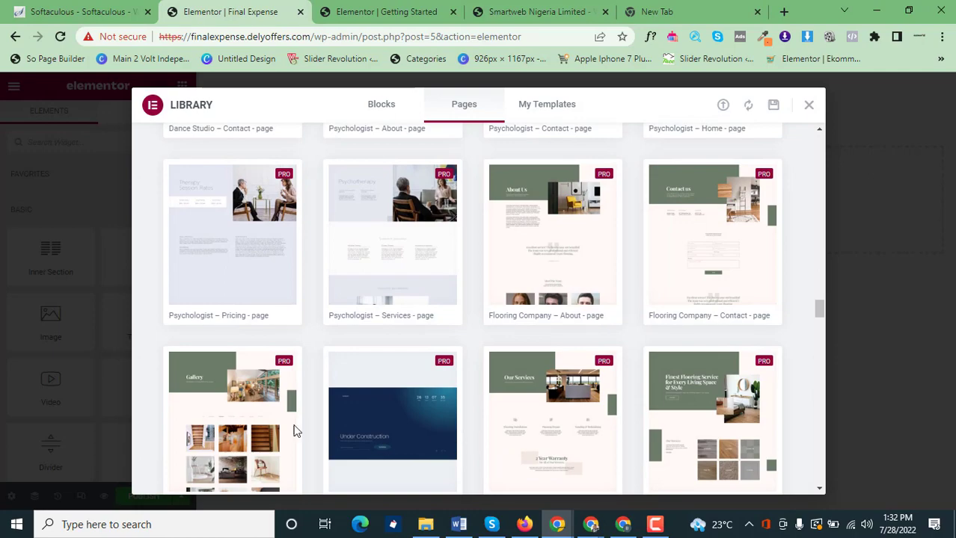
pyautogui.scroll(-5, 482, 436)
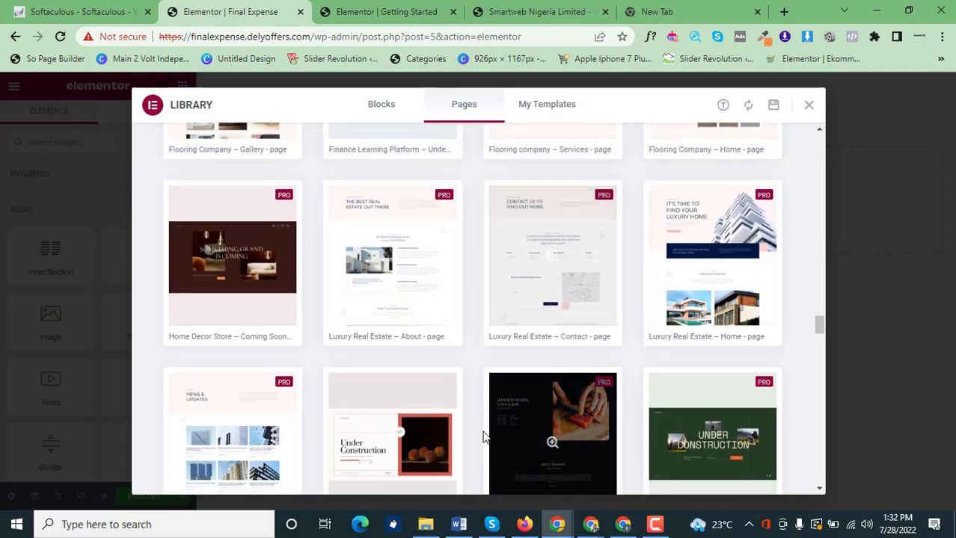
pyautogui.scroll(-3, 482, 436)
pyautogui.scroll(-4, 474, 338)
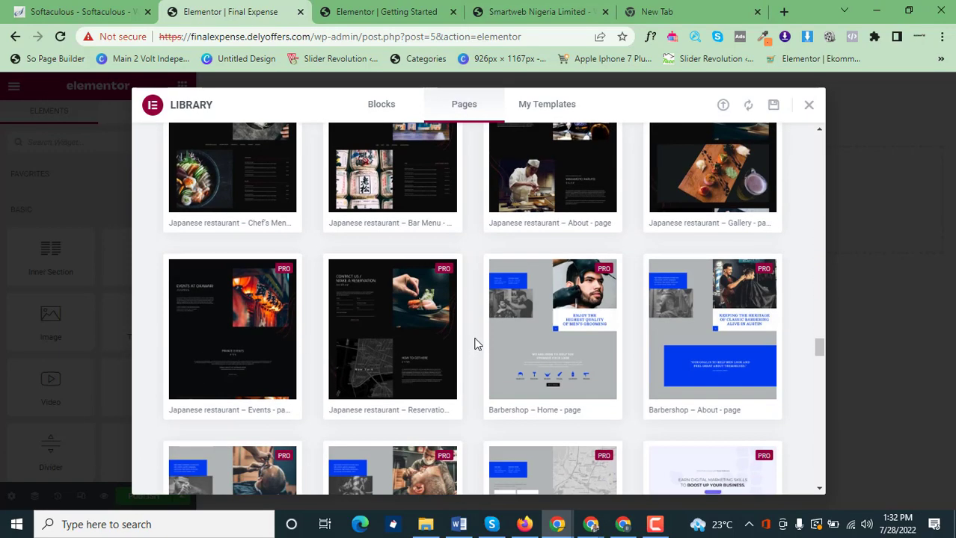
pyautogui.scroll(-12, 473, 344)
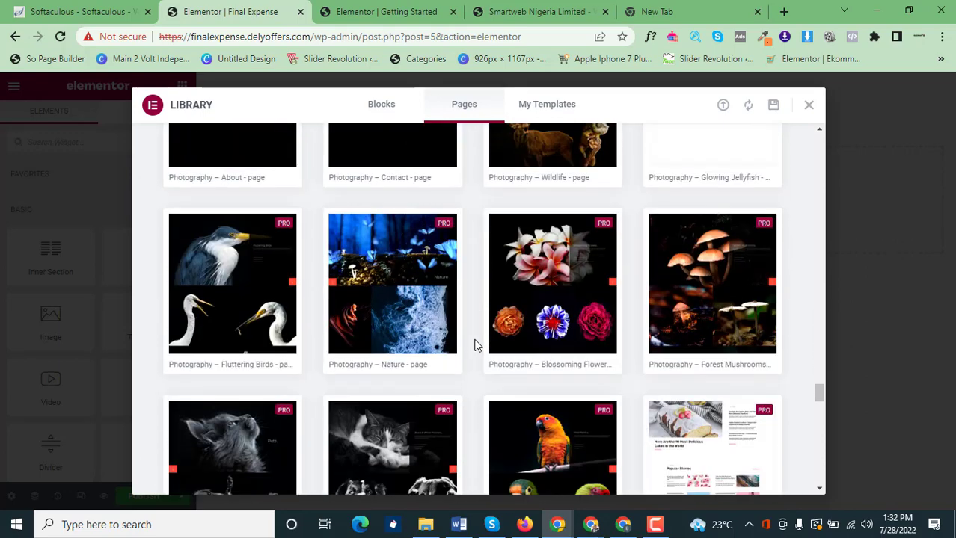
pyautogui.scroll(-6, 474, 345)
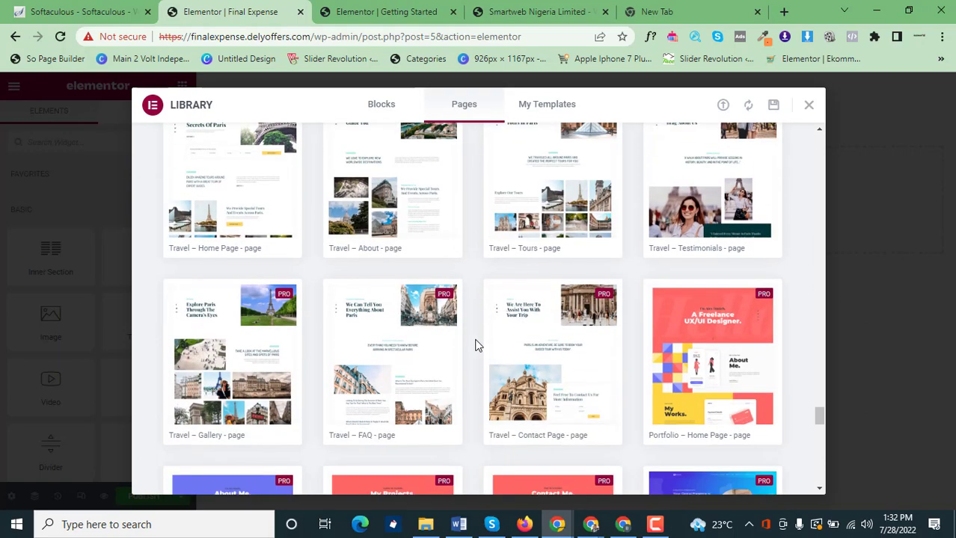
pyautogui.scroll(1, 477, 345)
pyautogui.scroll(-6, 477, 346)
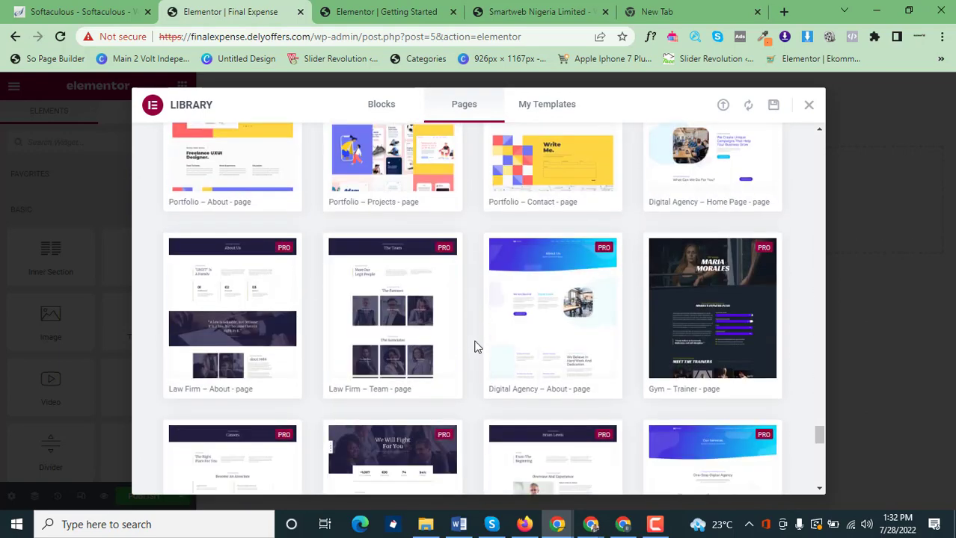
pyautogui.scroll(-8, 477, 346)
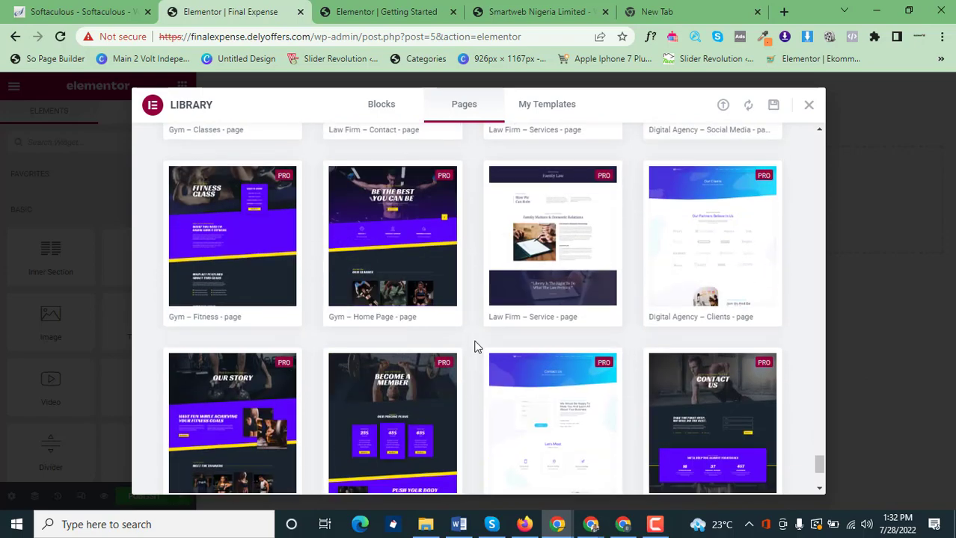
pyautogui.scroll(-3, 474, 345)
pyautogui.scroll(8, 474, 344)
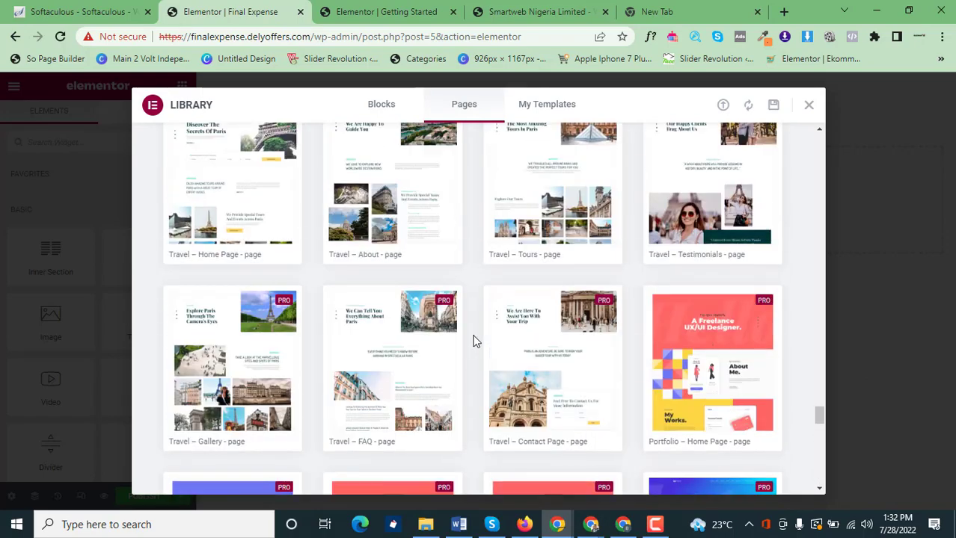
pyautogui.scroll(10, 473, 342)
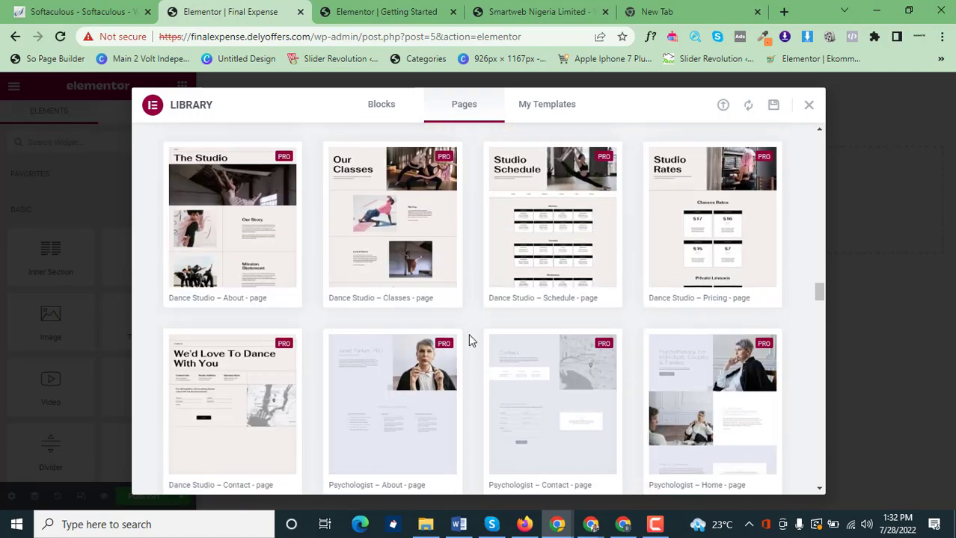
pyautogui.scroll(15, 470, 340)
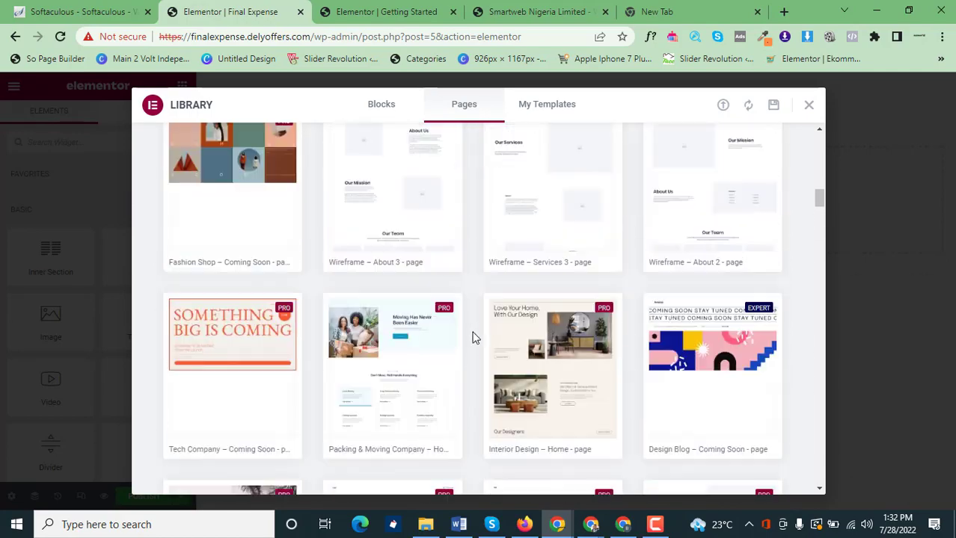
pyautogui.scroll(8, 472, 338)
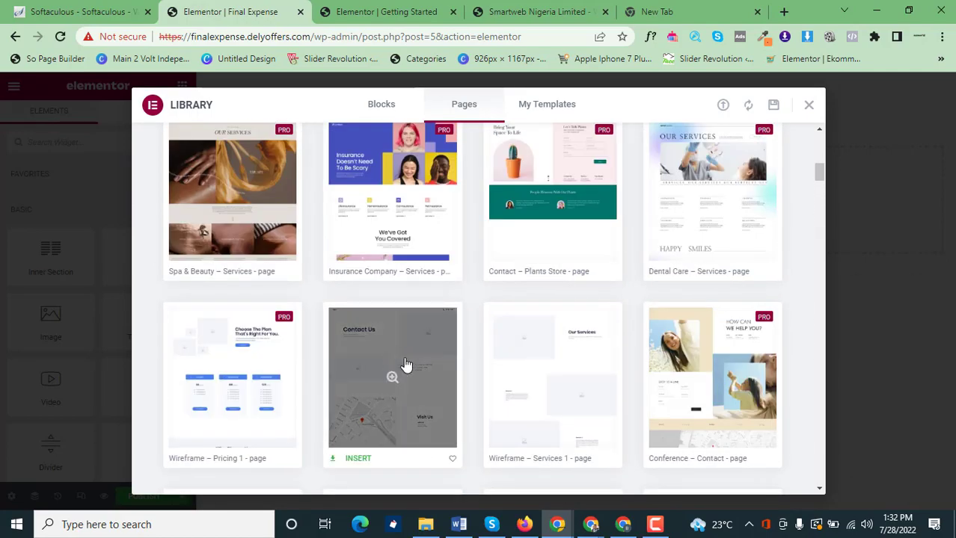
pyautogui.scroll(4, 400, 378)
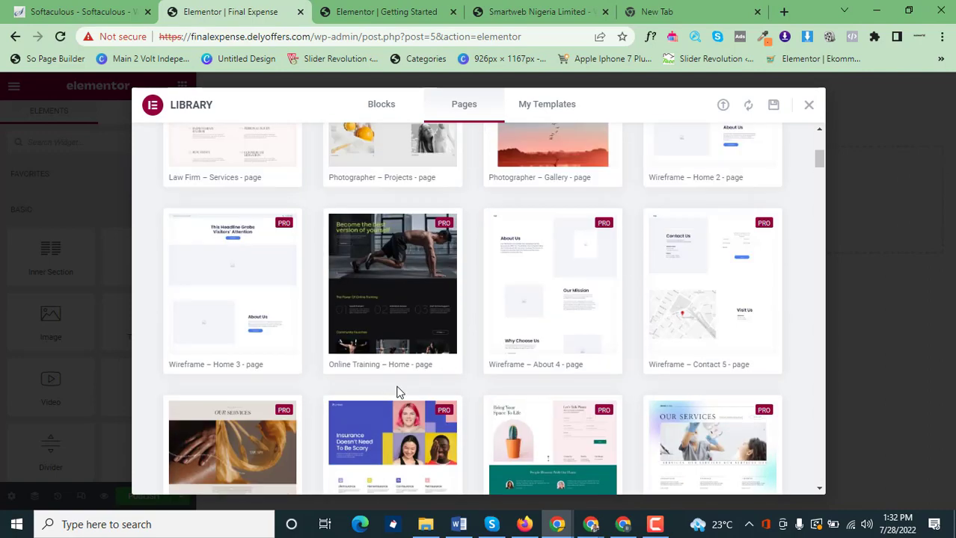
pyautogui.scroll(5, 397, 391)
pyautogui.scroll(-3, 397, 391)
pyautogui.scroll(4, 395, 397)
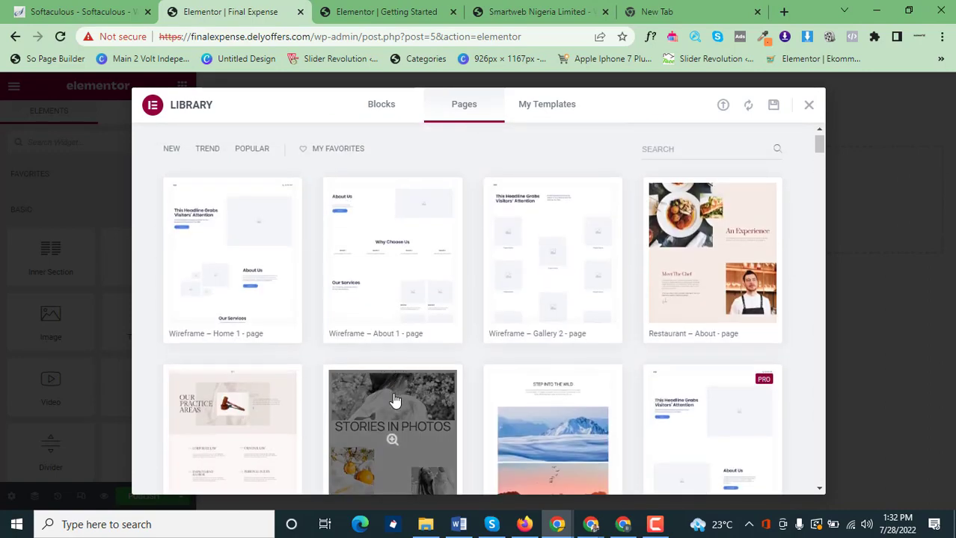
pyautogui.scroll(-2, 395, 401)
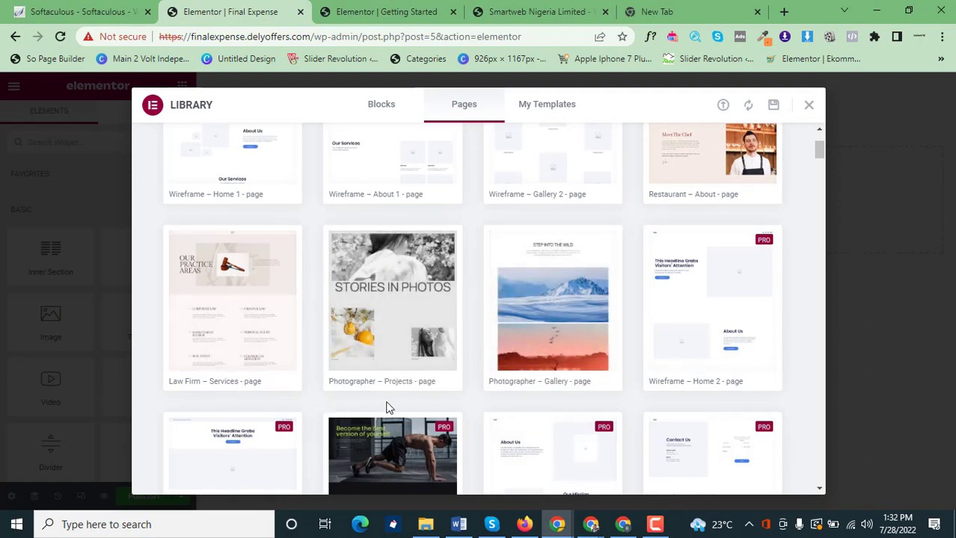
pyautogui.scroll(1, 241, 397)
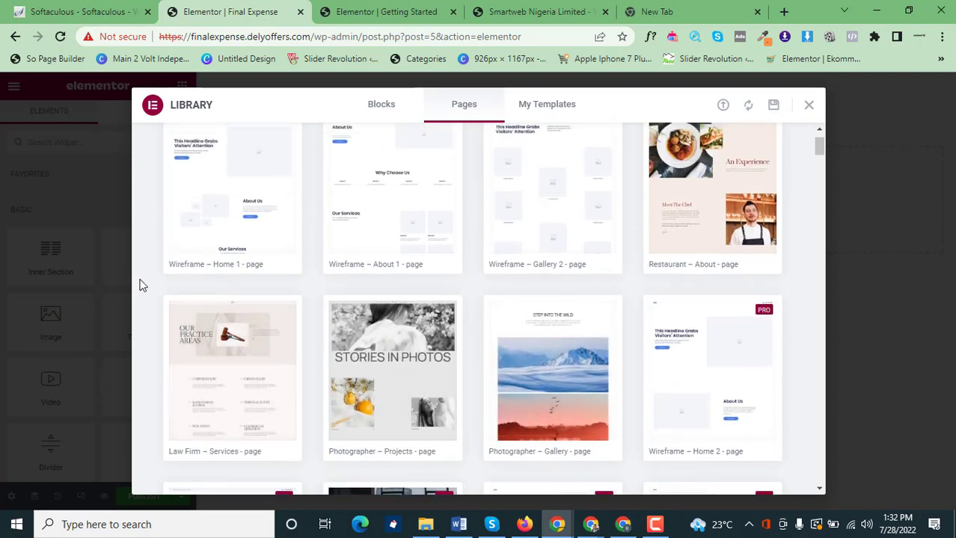
pyautogui.scroll(1, 234, 412)
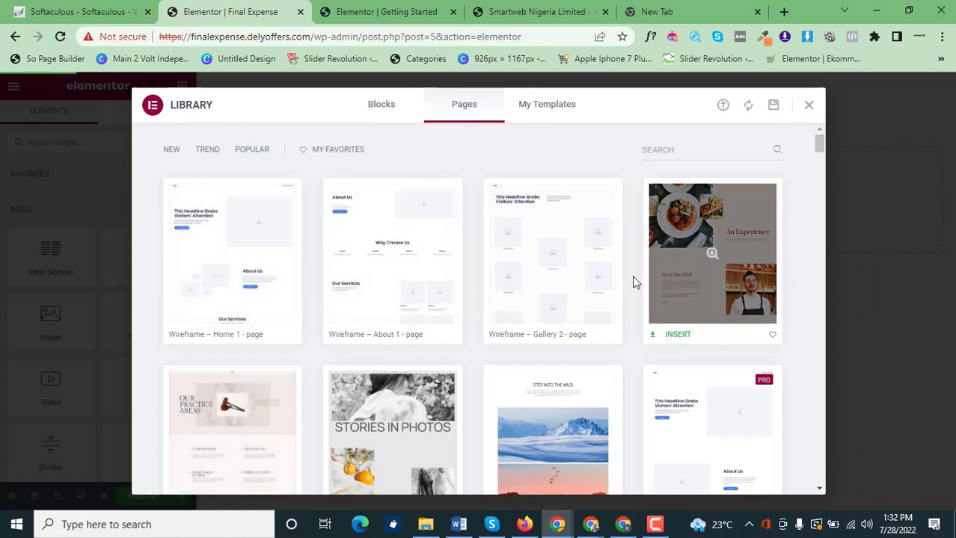
pyautogui.scroll(-1, 253, 353)
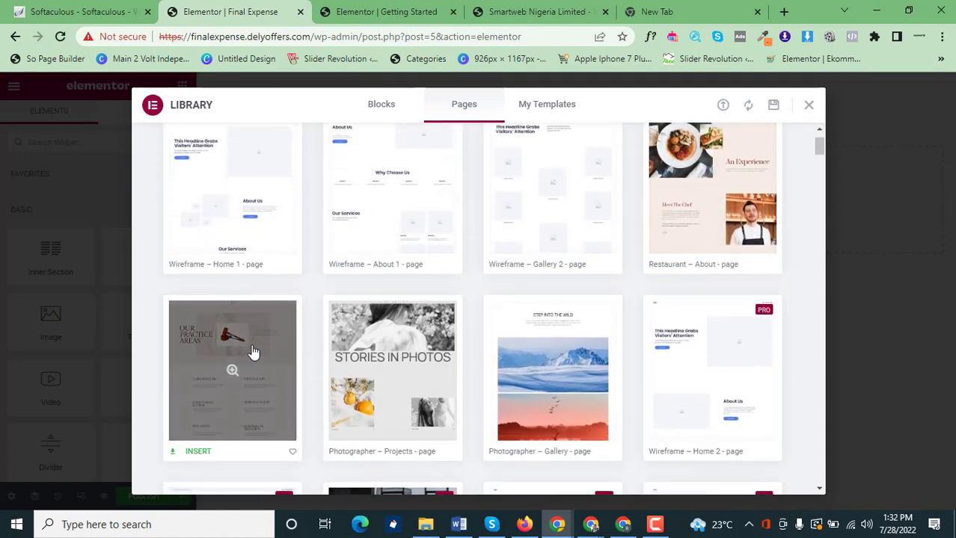
# - Insert the Law Firm – Services template and begin connecting to the Elementor template library
pyautogui.click(198, 453)
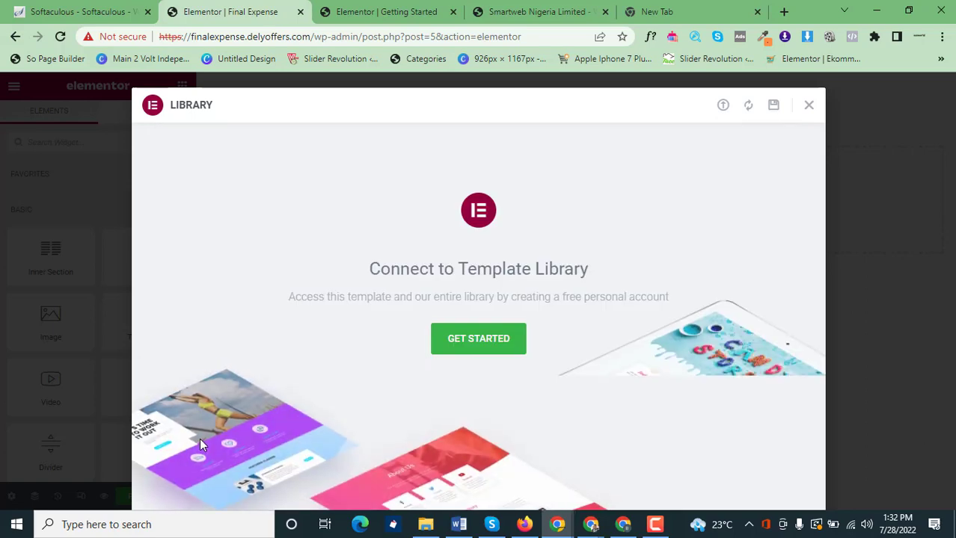
pyautogui.click(480, 339)
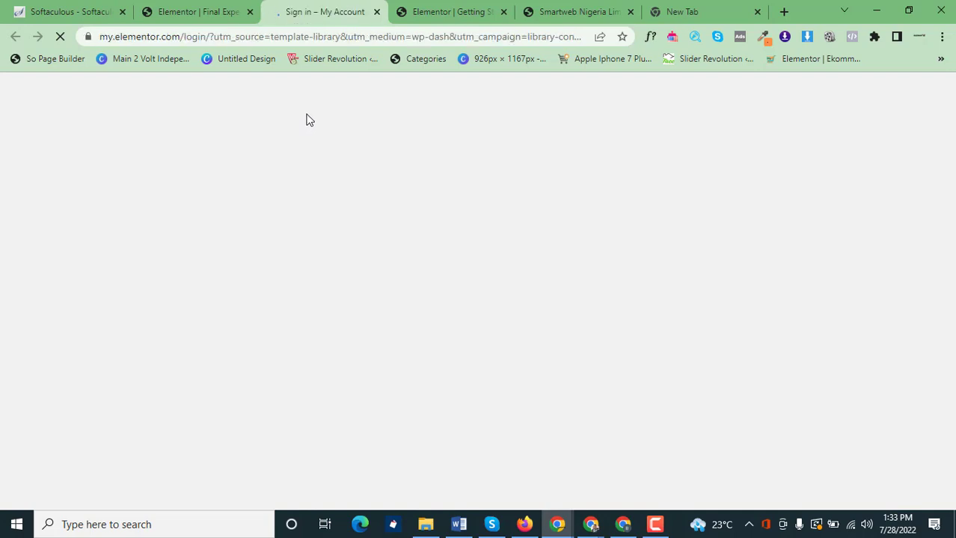
# - Sign in to my.elementor.com with the autofilled credentials, retrying after errors until connected
pyautogui.scroll(-2, 313, 269)
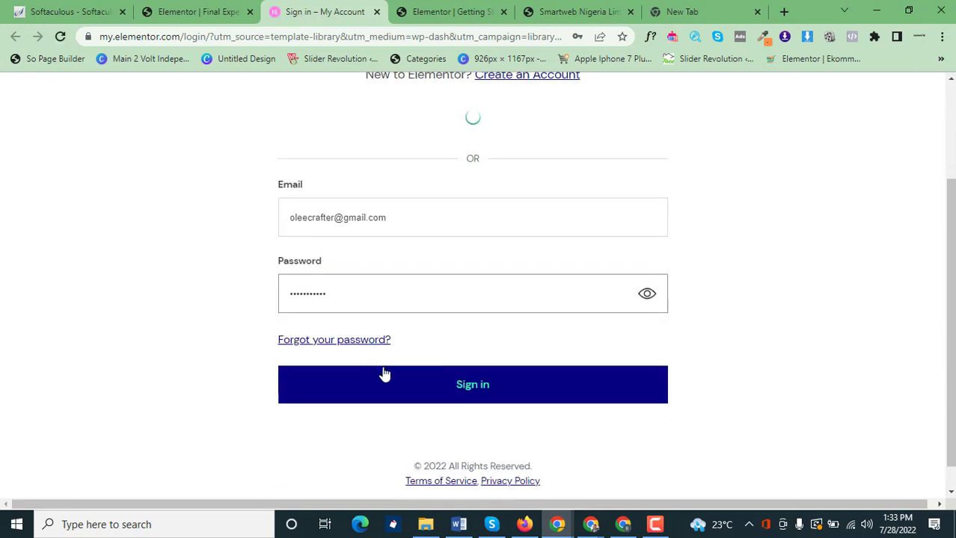
pyautogui.click(446, 356)
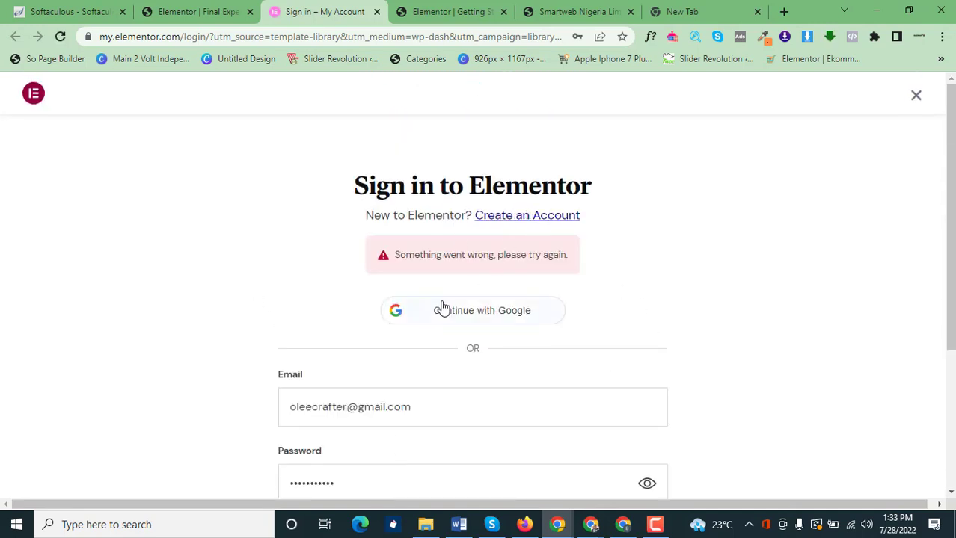
pyautogui.scroll(-3, 441, 308)
pyautogui.click(483, 359)
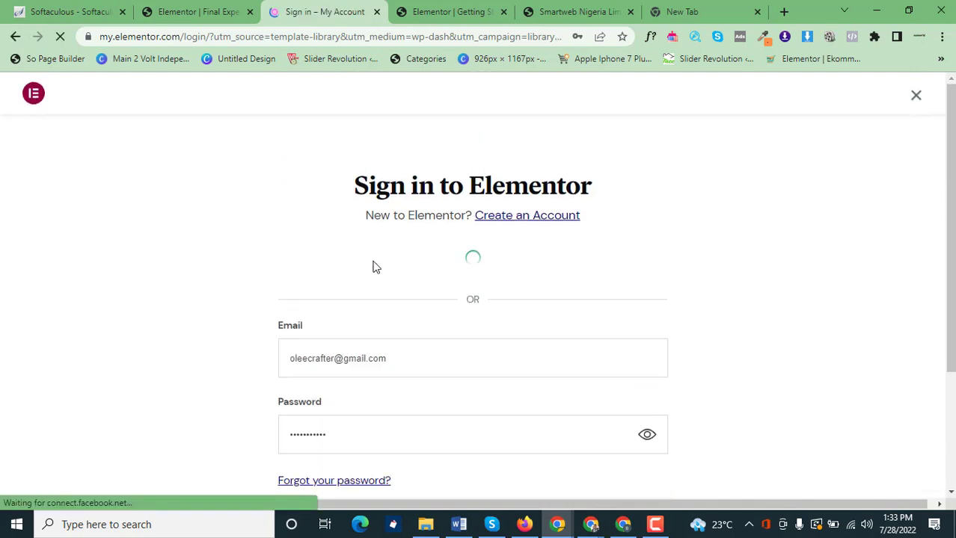
pyautogui.scroll(-2, 376, 270)
pyautogui.scroll(2, 407, 314)
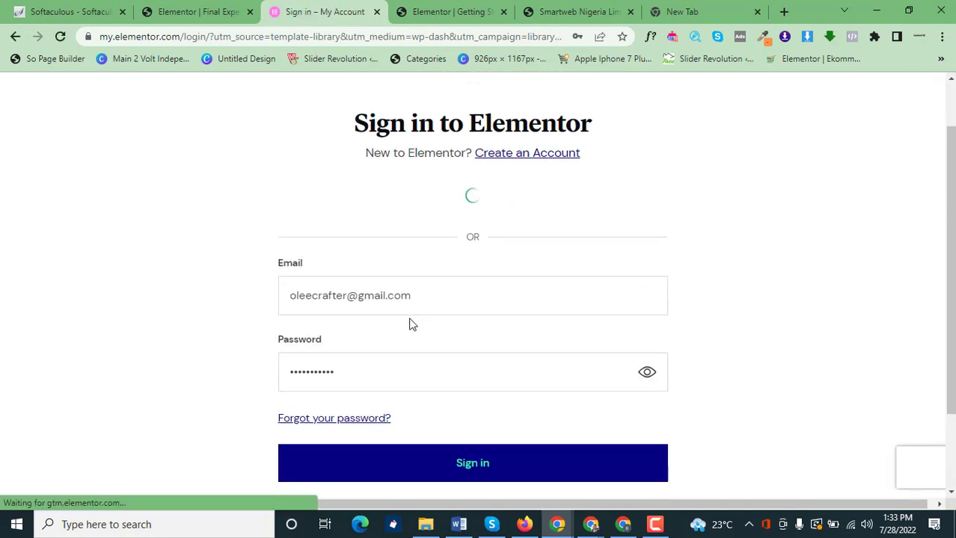
pyautogui.scroll(-2, 389, 322)
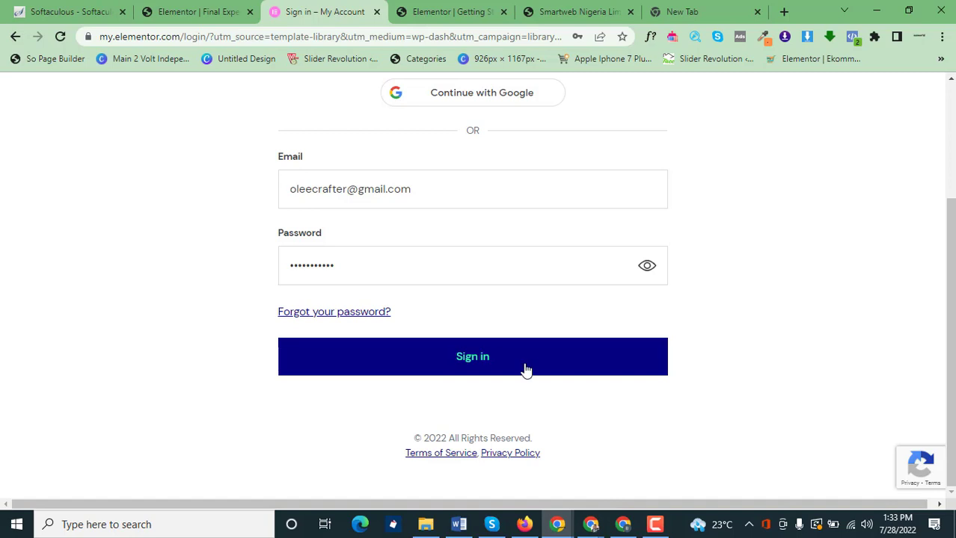
pyautogui.click(489, 373)
pyautogui.scroll(2, 471, 347)
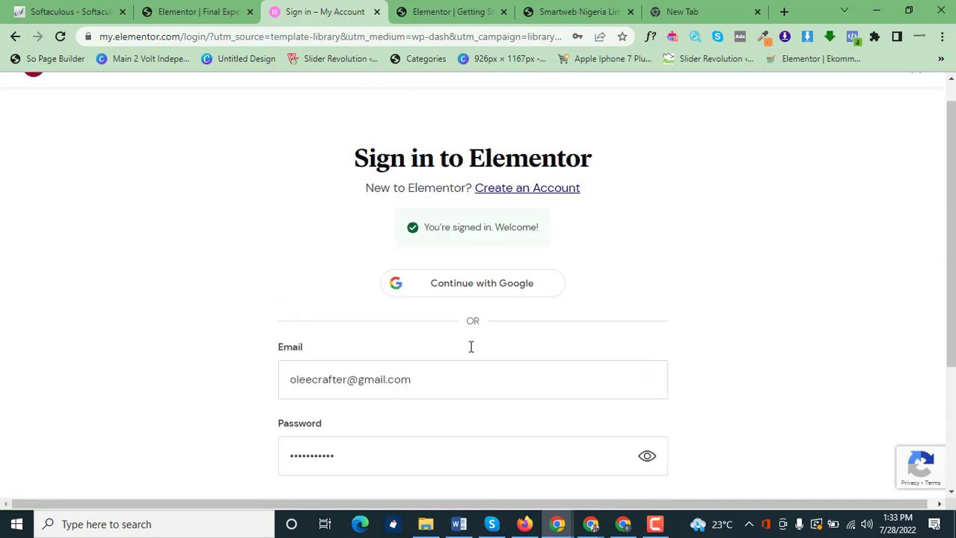
pyautogui.scroll(-1, 469, 346)
pyautogui.scroll(2, 578, 427)
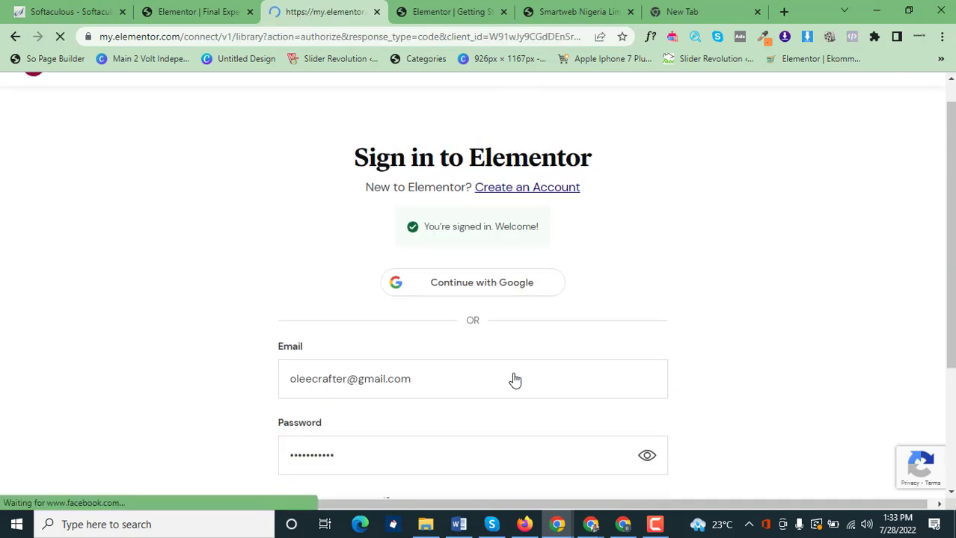
pyautogui.scroll(-1, 486, 418)
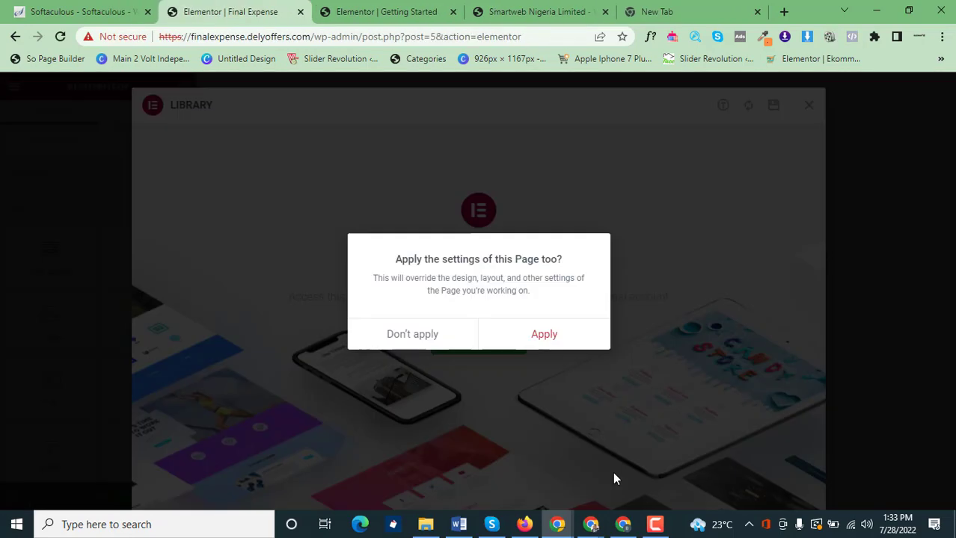
# - Apply the template's page settings to the Final Expense page as well
pyautogui.click(548, 336)
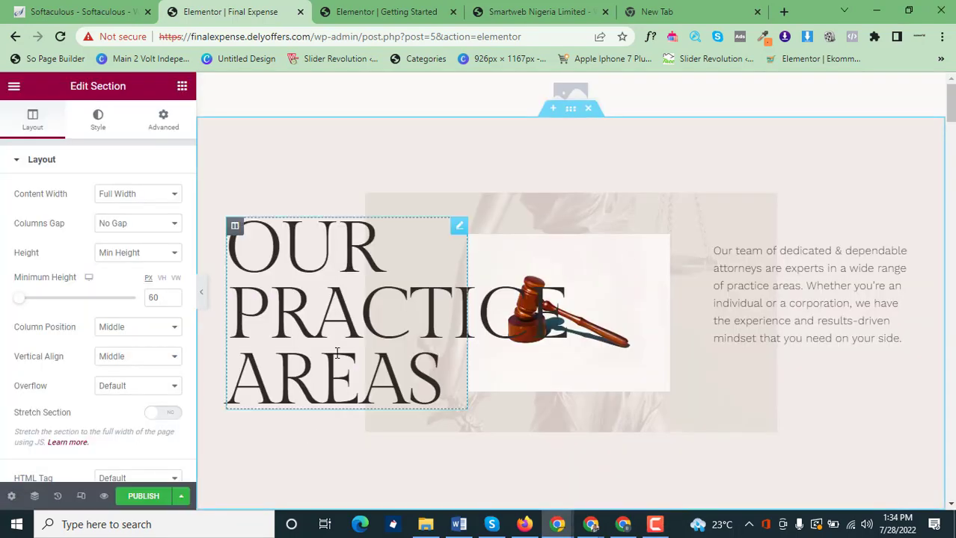
# - Delete the scales-image, woman's photo, Clients Who Trust Us and testimonial photo sections
pyautogui.scroll(-3, 587, 361)
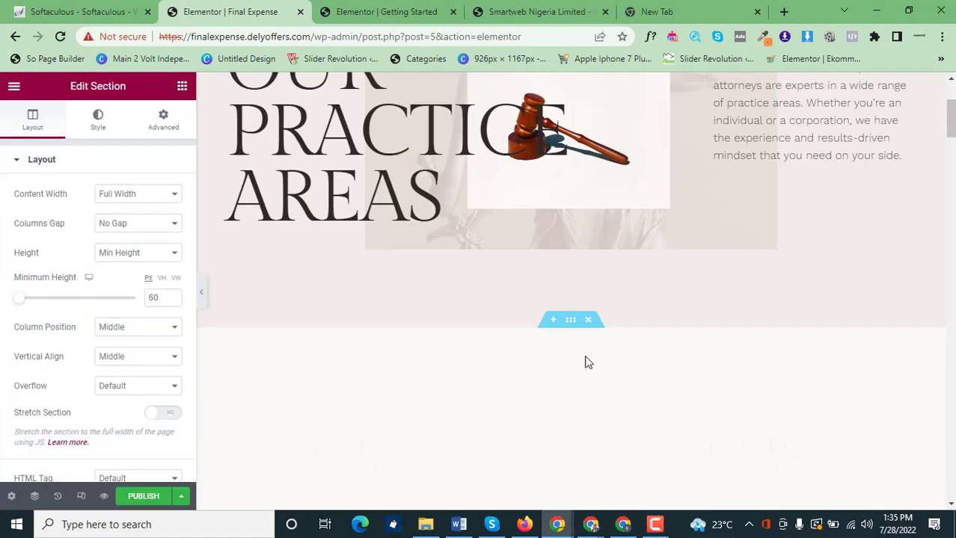
pyautogui.scroll(3, 588, 362)
pyautogui.scroll(-20, 587, 362)
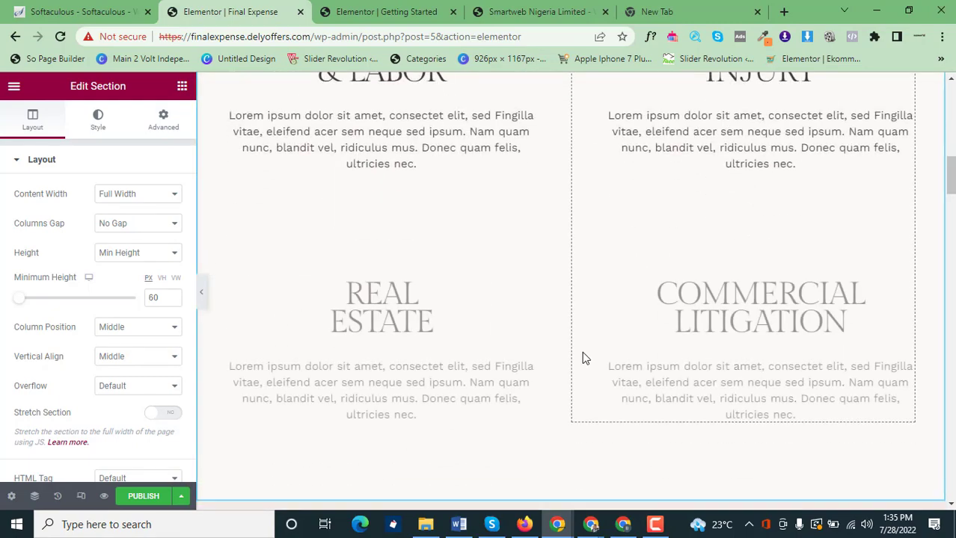
pyautogui.scroll(-3, 585, 350)
pyautogui.scroll(7, 585, 349)
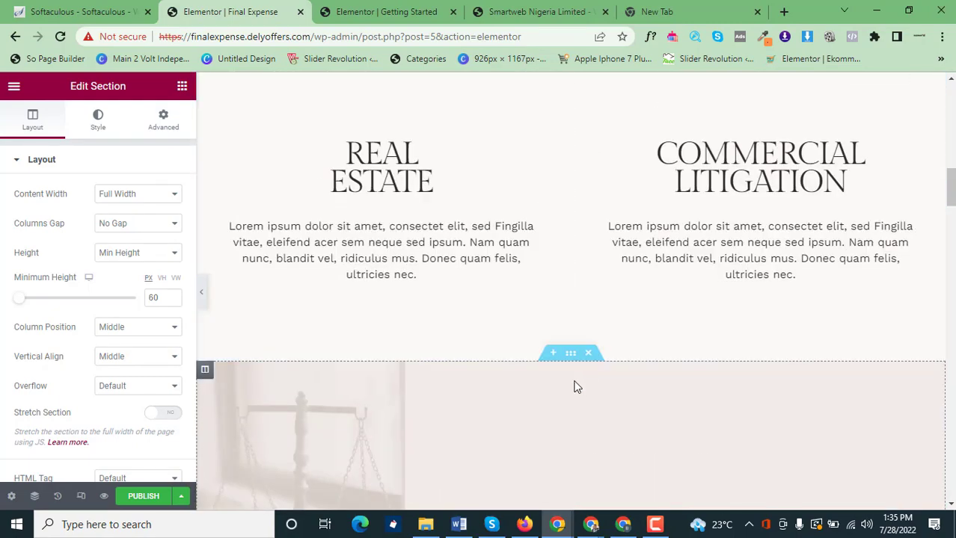
pyautogui.click(589, 353)
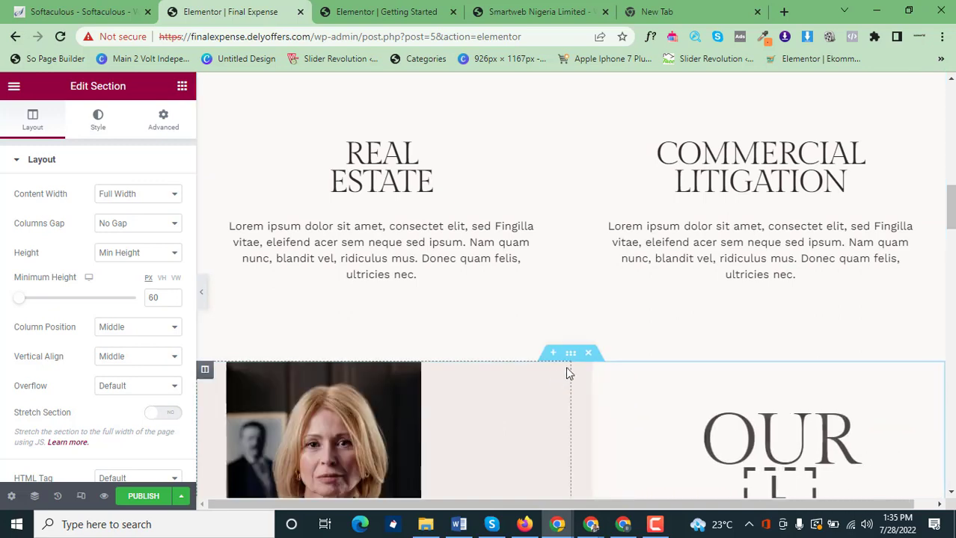
pyautogui.click(589, 354)
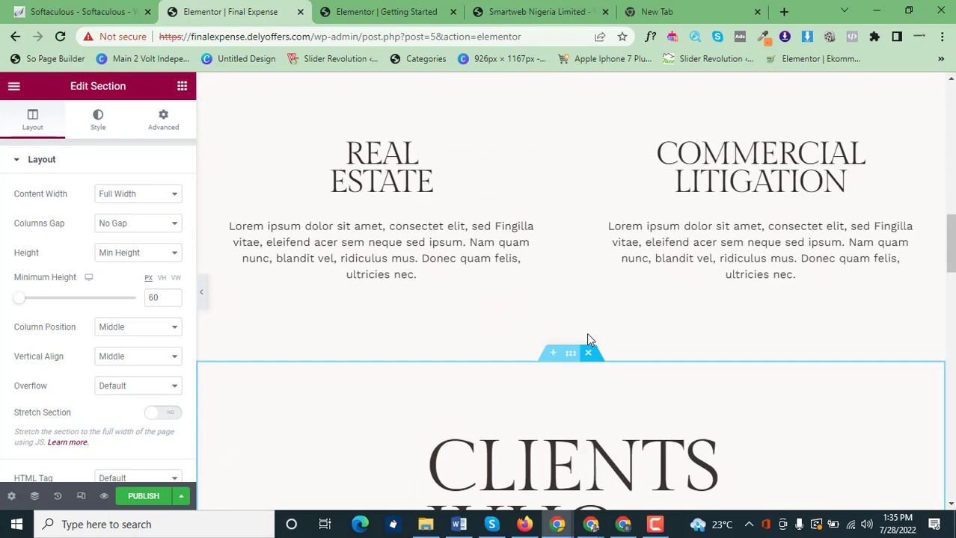
pyautogui.scroll(-5, 588, 370)
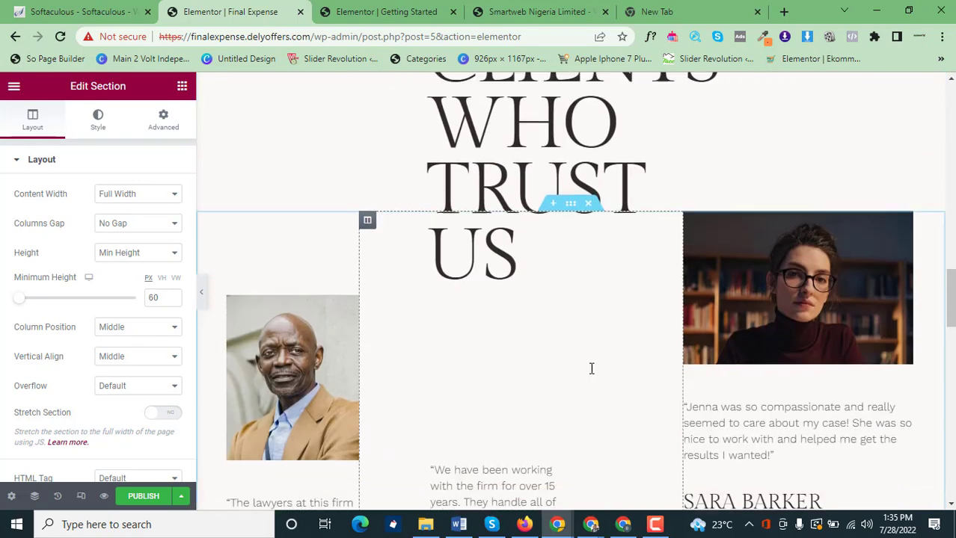
pyautogui.scroll(5, 591, 367)
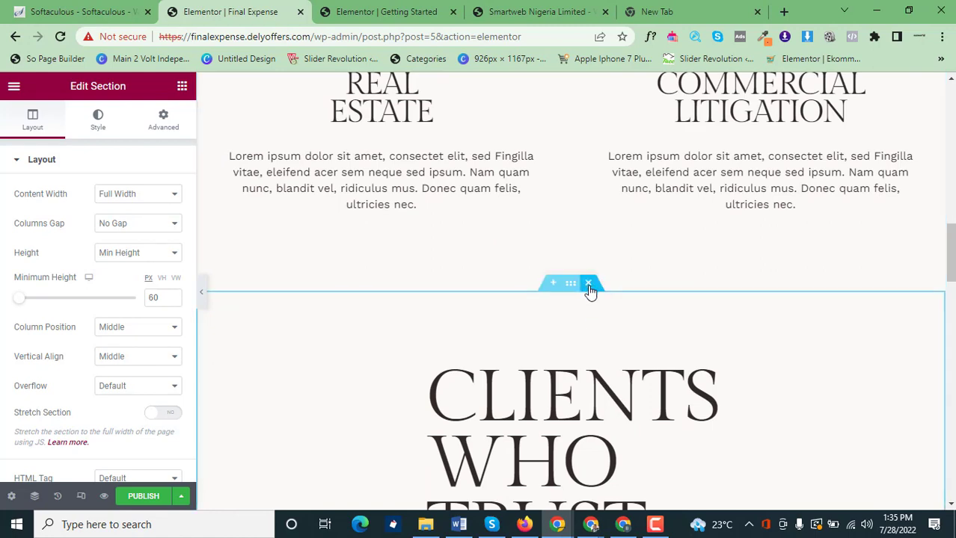
pyautogui.click(591, 288)
pyautogui.click(588, 283)
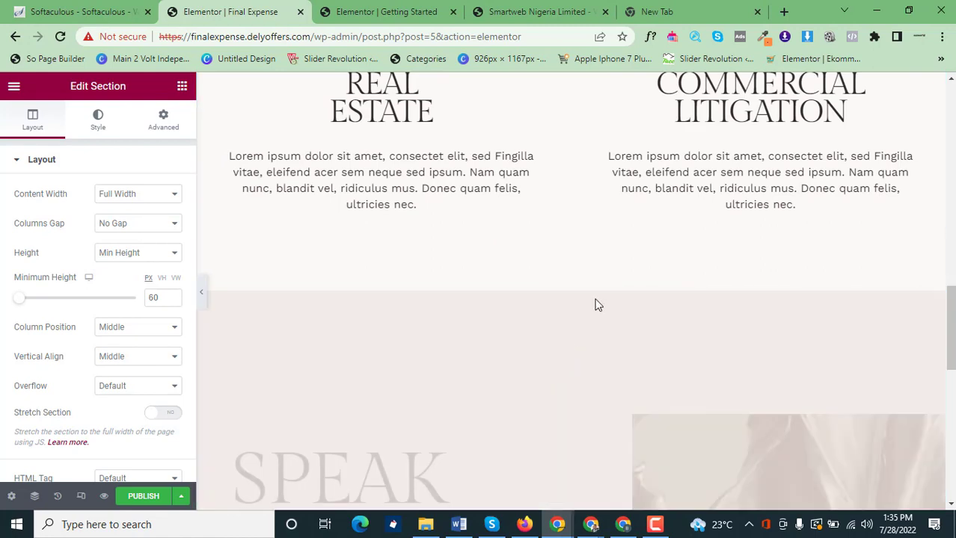
# - Delete the Corporate/Criminal practice grid, Speak With A Lawyer section and leftover empty section
pyautogui.scroll(-2, 588, 347)
pyautogui.scroll(-4, 588, 347)
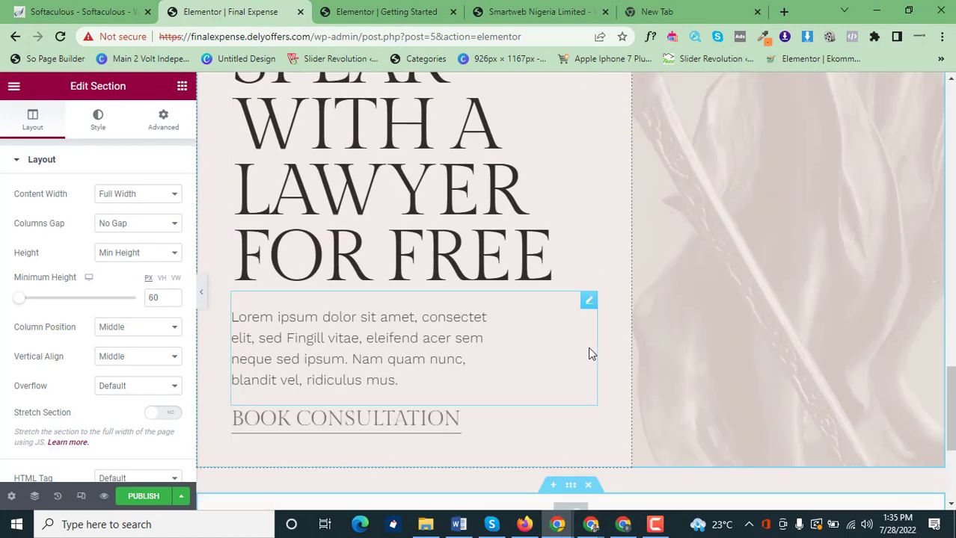
pyautogui.scroll(-2, 588, 349)
pyautogui.scroll(6, 588, 347)
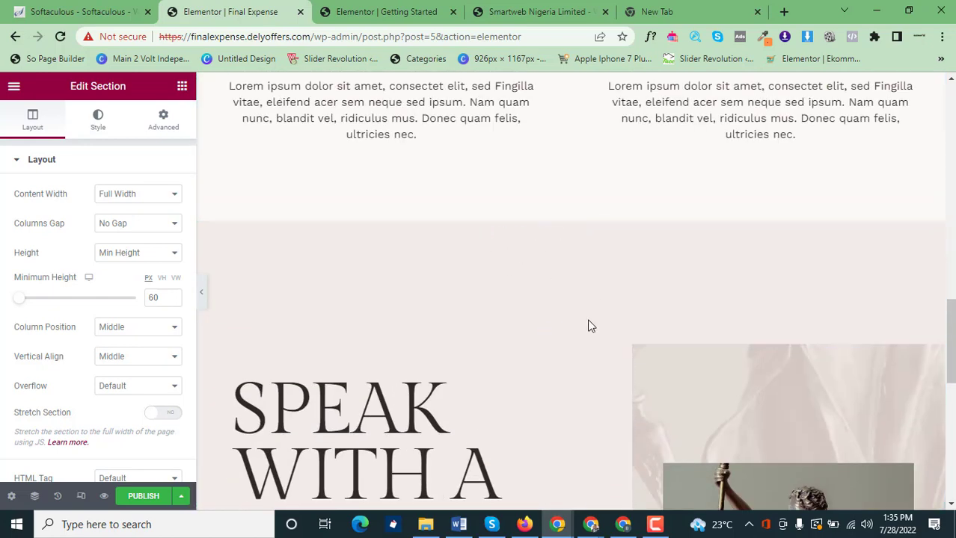
pyautogui.scroll(4, 522, 291)
pyautogui.scroll(10, 521, 318)
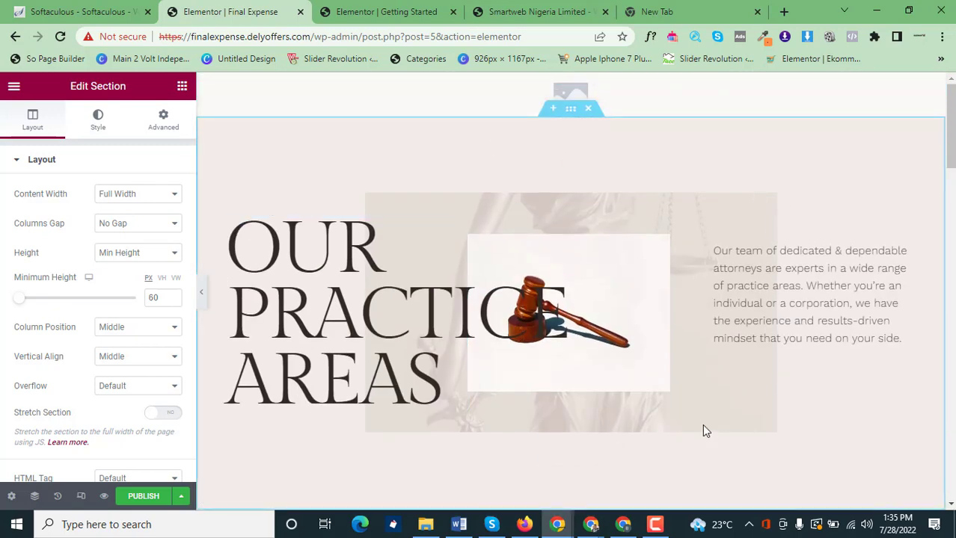
pyautogui.scroll(-2, 703, 424)
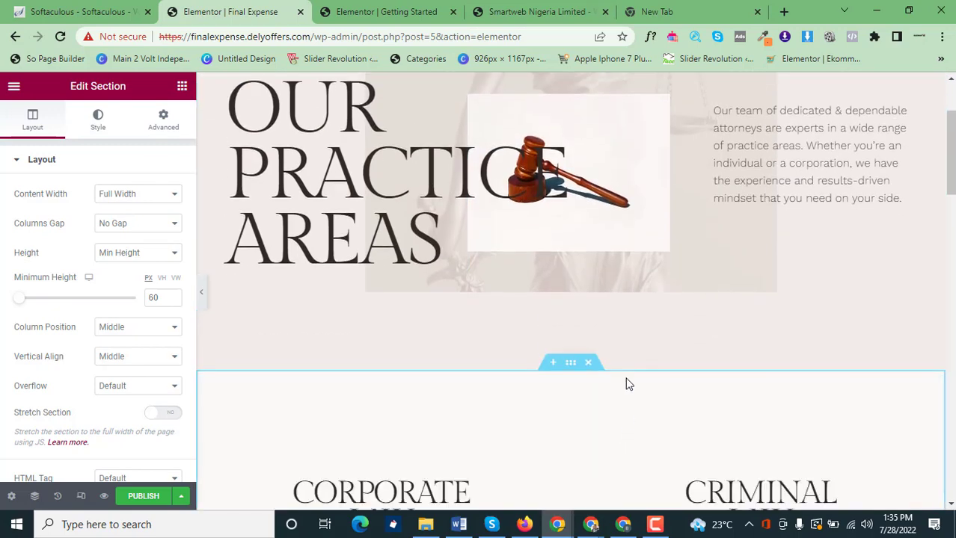
pyautogui.click(589, 364)
pyautogui.scroll(-3, 589, 404)
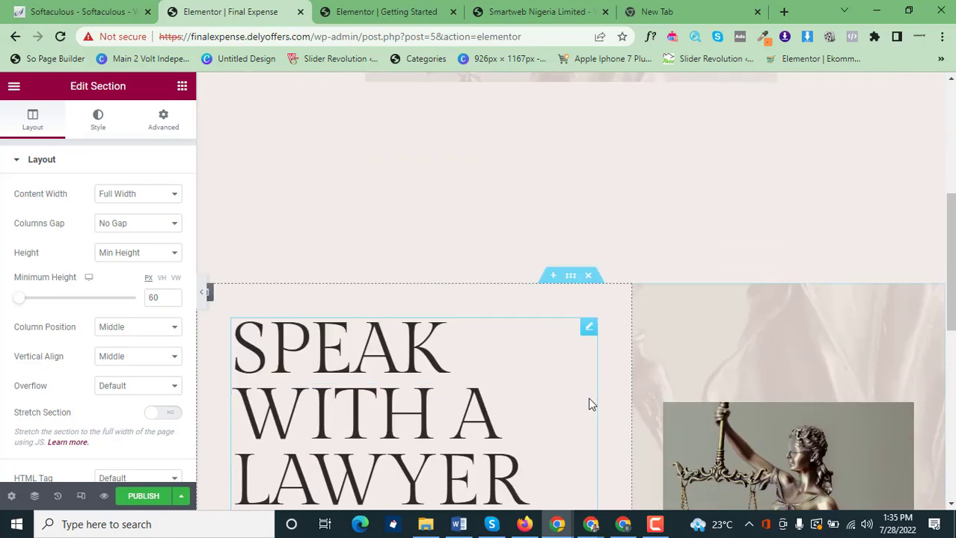
pyautogui.click(590, 280)
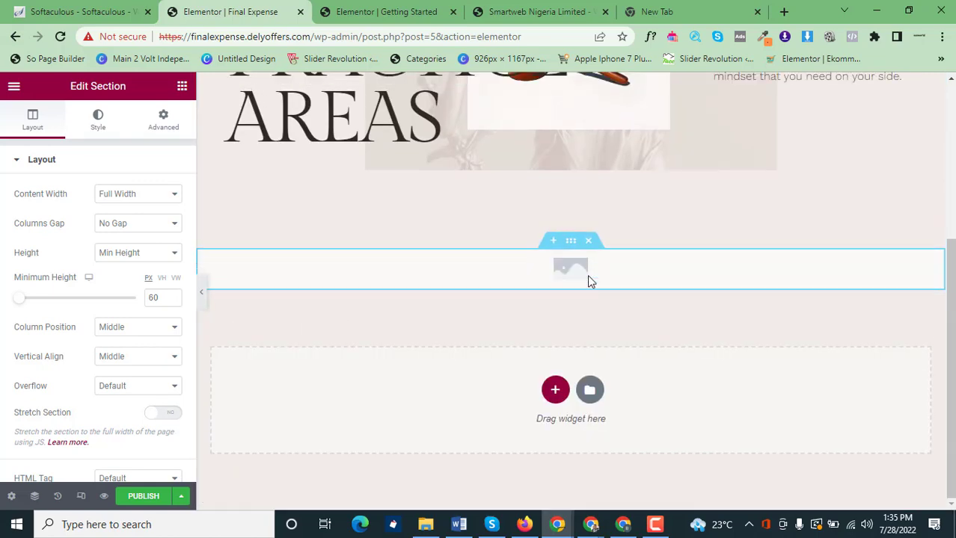
pyautogui.click(589, 241)
pyautogui.scroll(3, 633, 389)
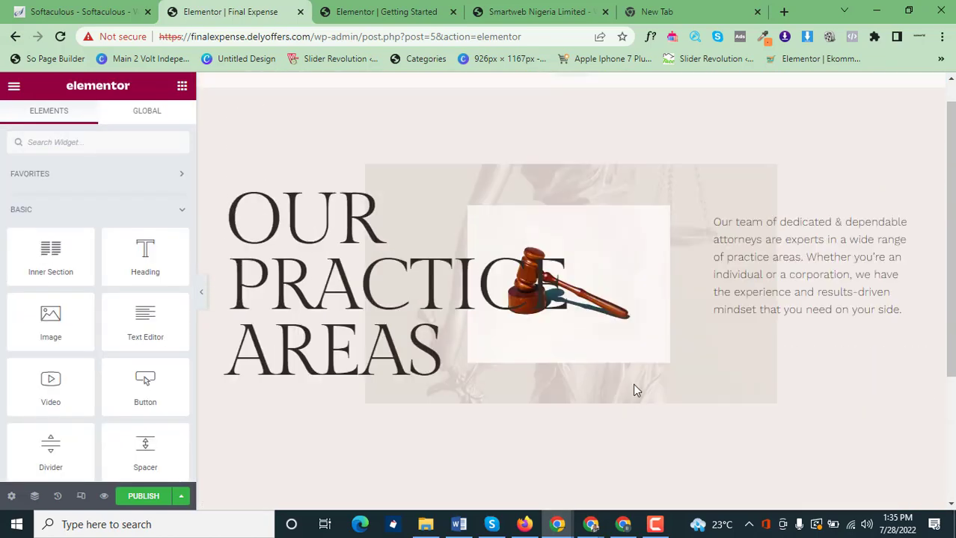
pyautogui.scroll(1, 636, 390)
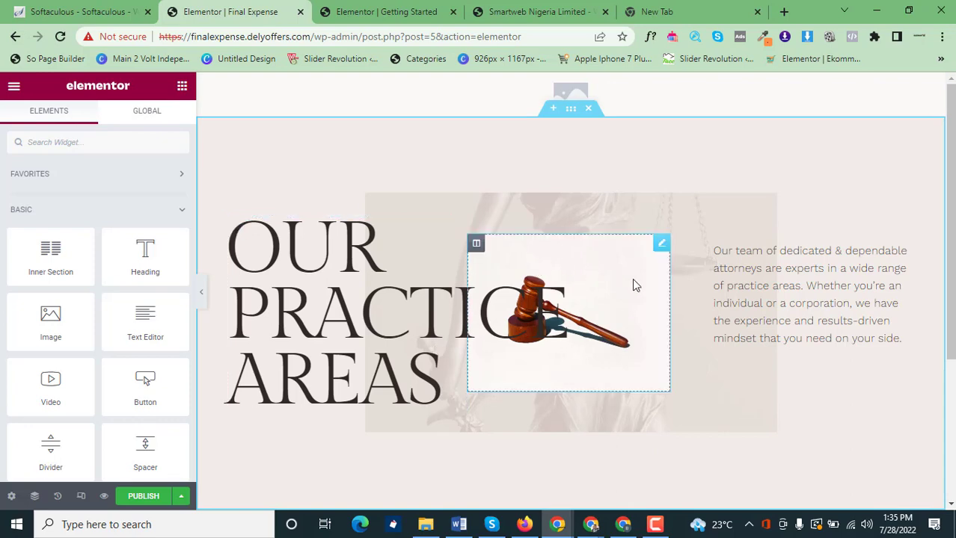
# - Search Google for 'final expense landing page samples' in the blank tab
pyautogui.click(713, 7)
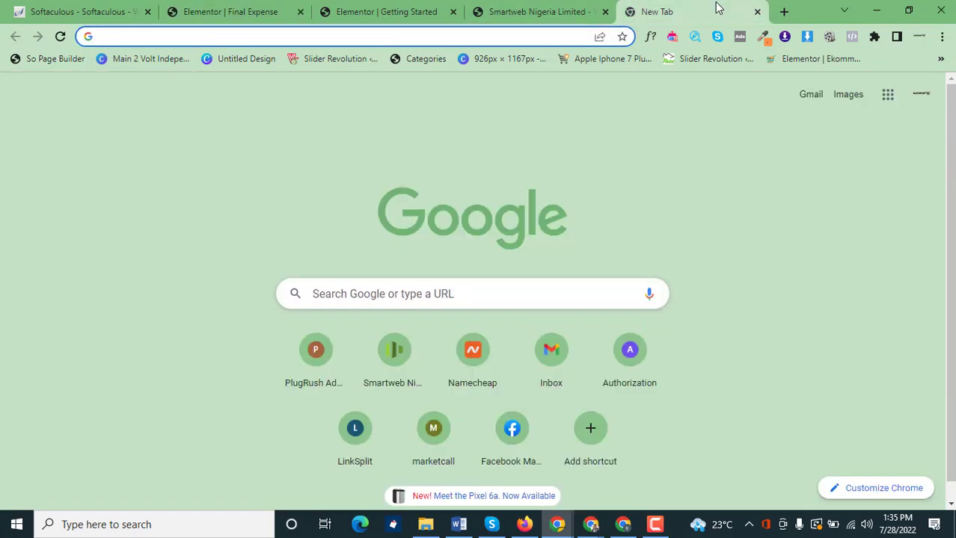
pyautogui.write('final ex')
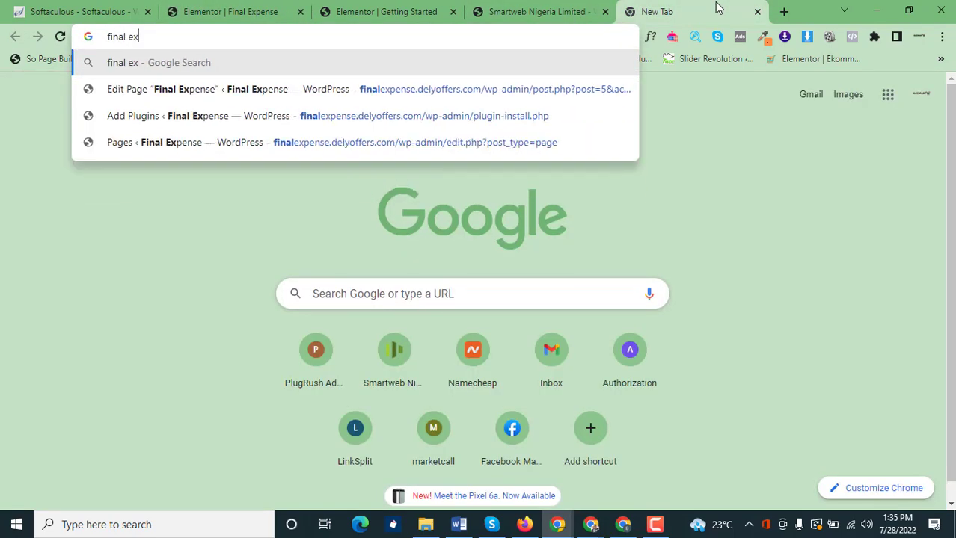
pyautogui.write('pense landing ')
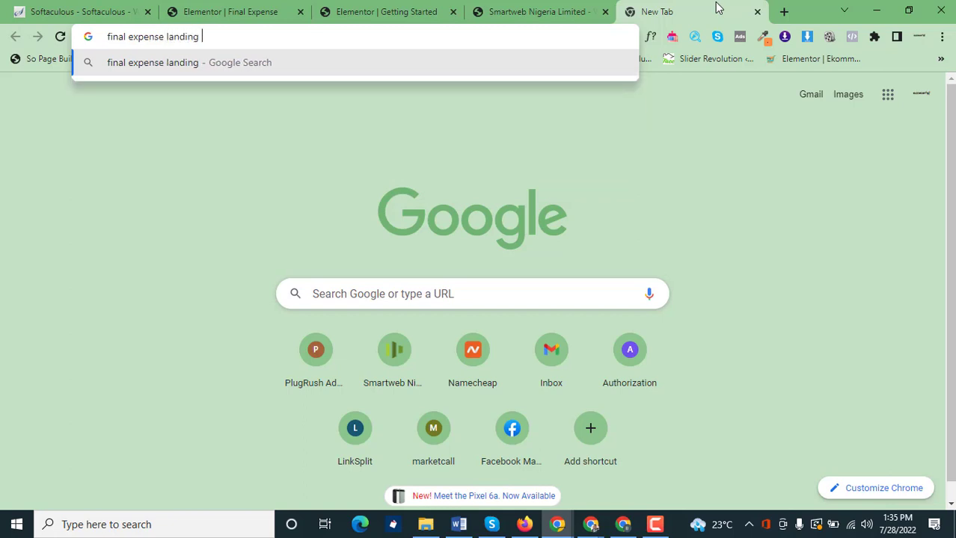
pyautogui.write('page samplea')
pyautogui.press('Return')
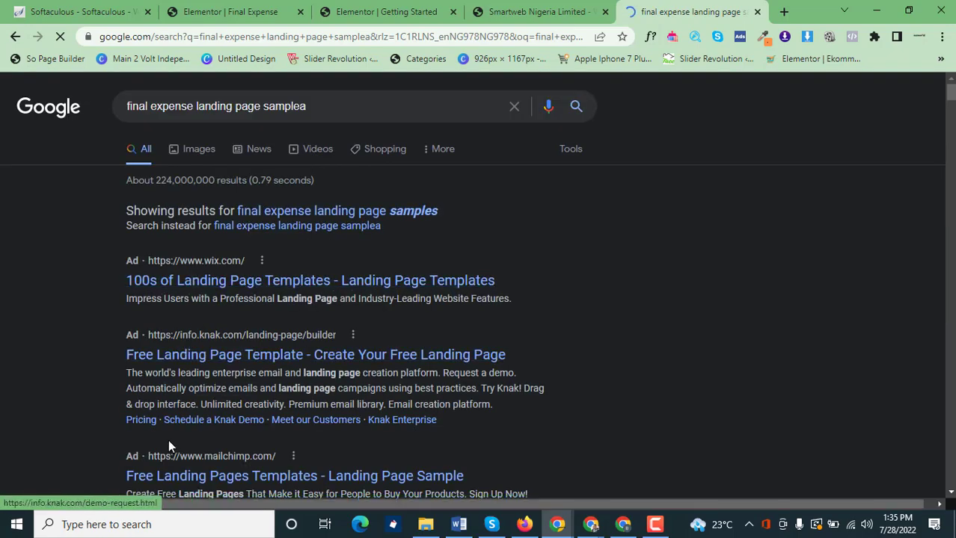
# - Open the Final Expense Coverage ad result in a new tab, check it, and return
pyautogui.scroll(-5, 169, 437)
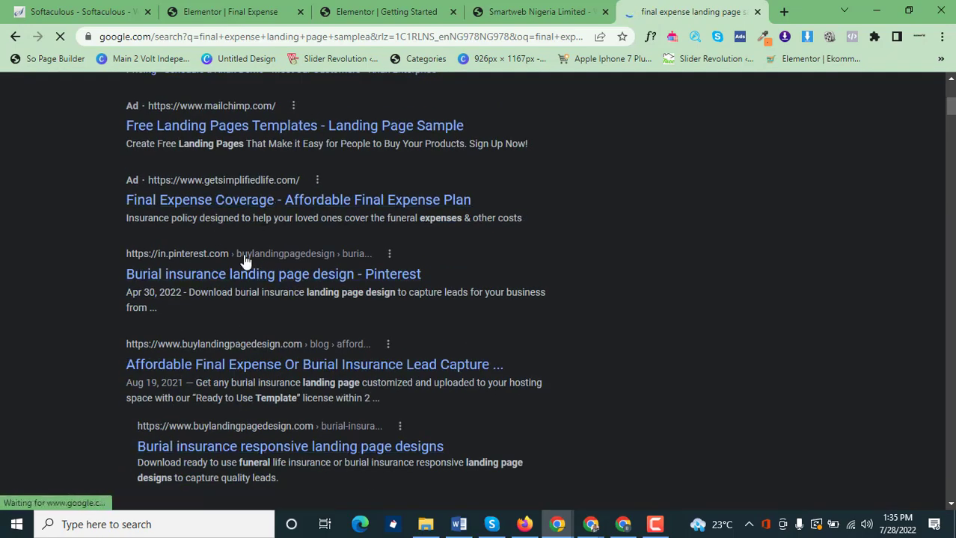
pyautogui.keyDown('ctrl'); pyautogui.click(305, 206); pyautogui.keyUp('ctrl')
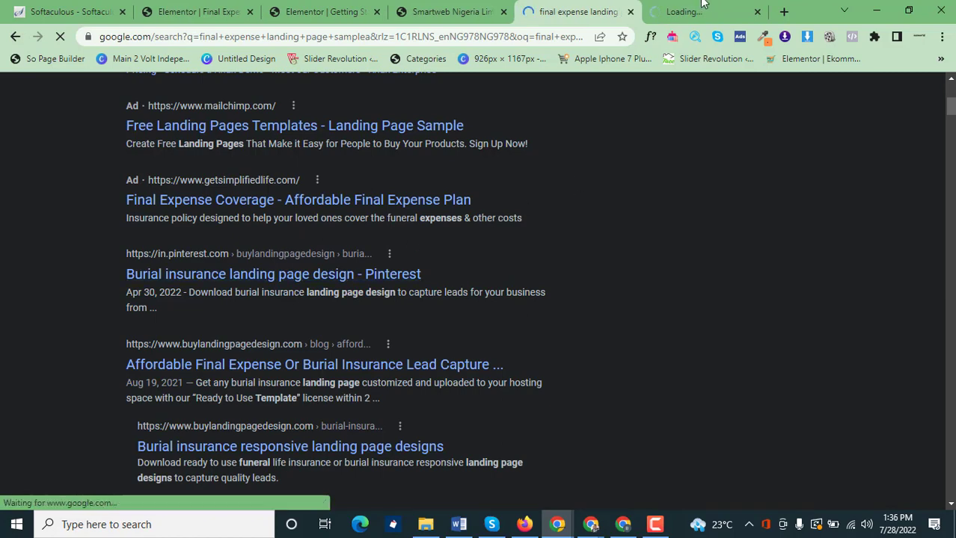
pyautogui.click(703, 4)
pyautogui.click(560, 5)
# - Open the Facebook 'Best landing page design' result in the background and enlarge the first sample image
pyautogui.scroll(-3, 355, 367)
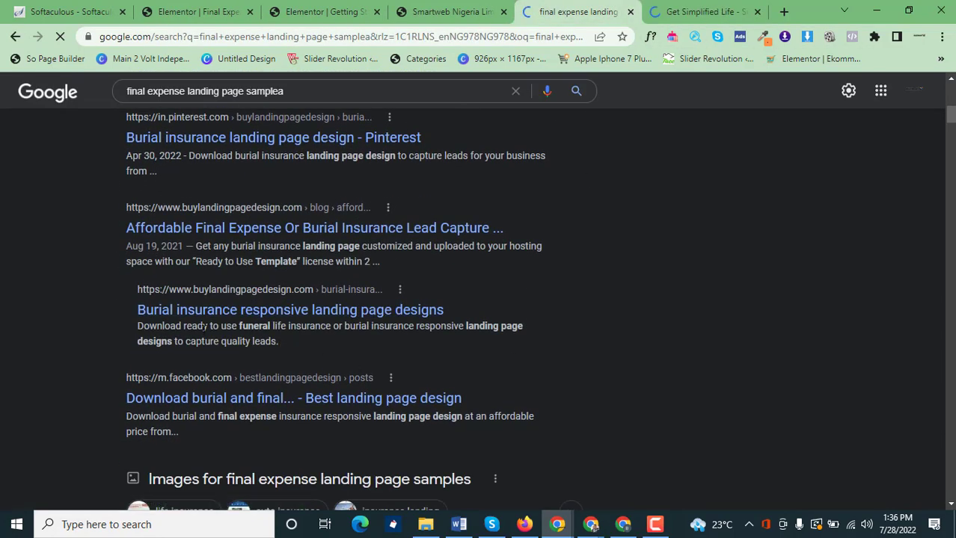
pyautogui.scroll(-2, 284, 314)
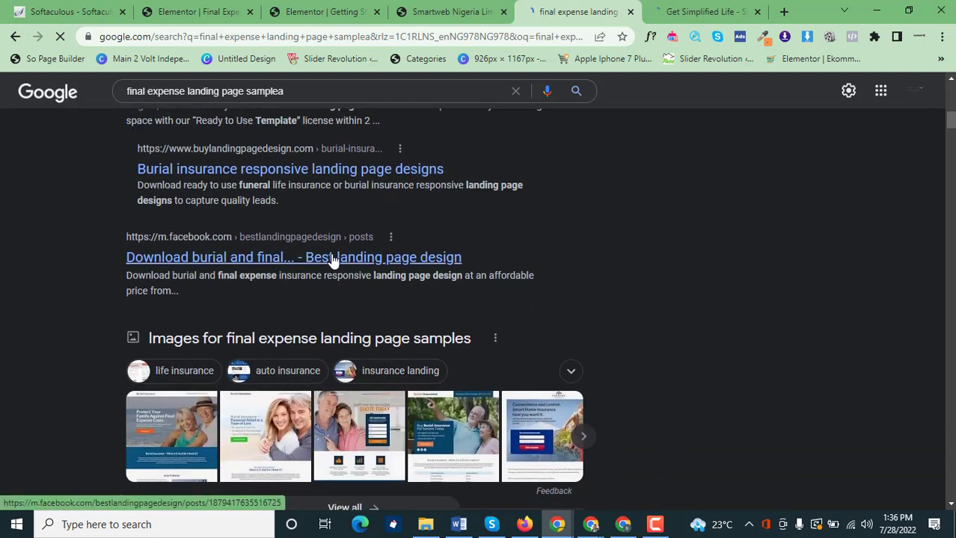
pyautogui.middleClick(420, 262)
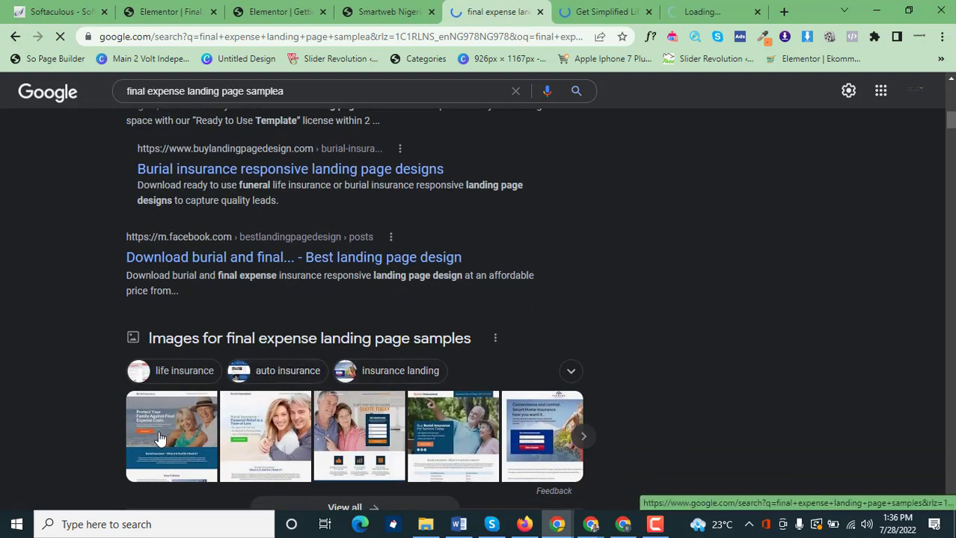
pyautogui.click(428, 336)
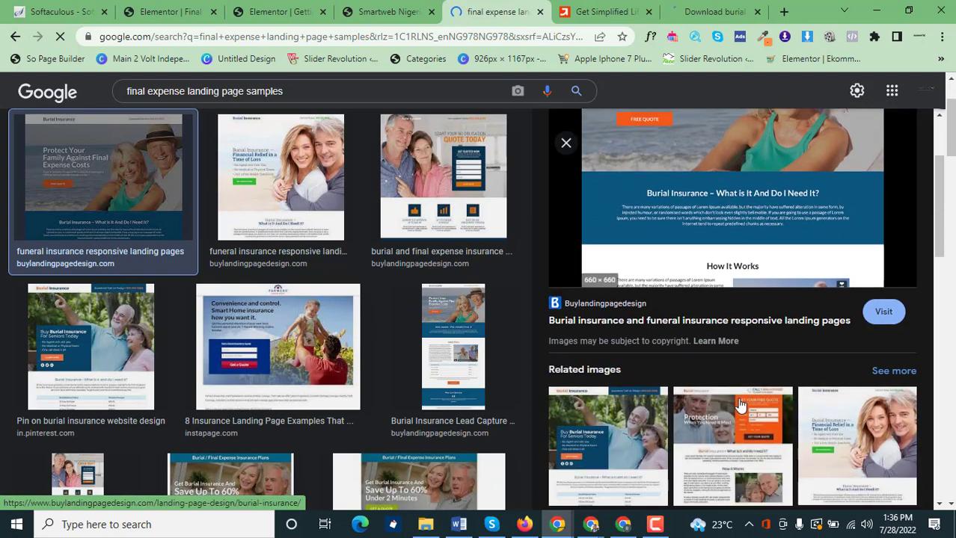
# - View the enlarged buylandingpagedesign.com burial insurance landing page sample beside the image results
pyautogui.scroll(1, 673, 337)
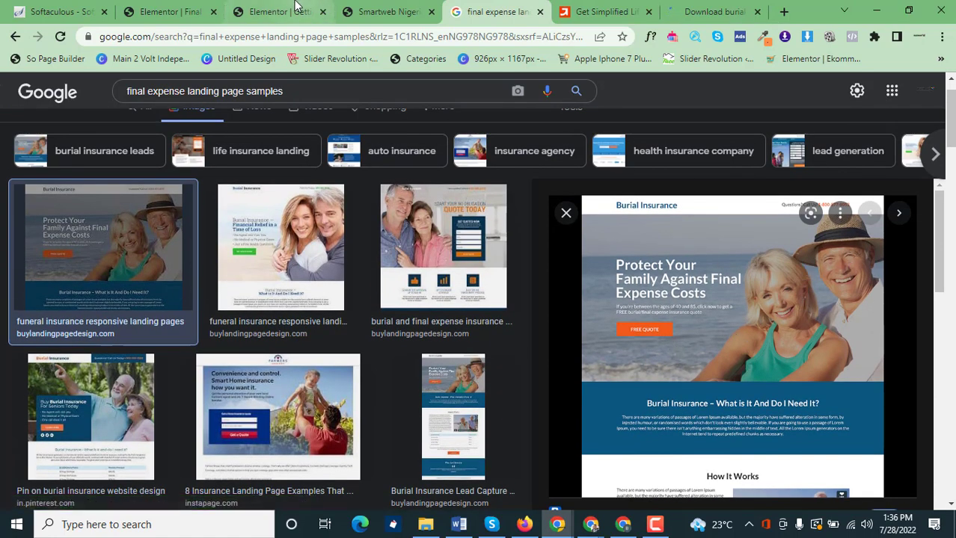
# - In a new tab, search 'images of old white man and woman' and switch to Images results
pyautogui.click(783, 11)
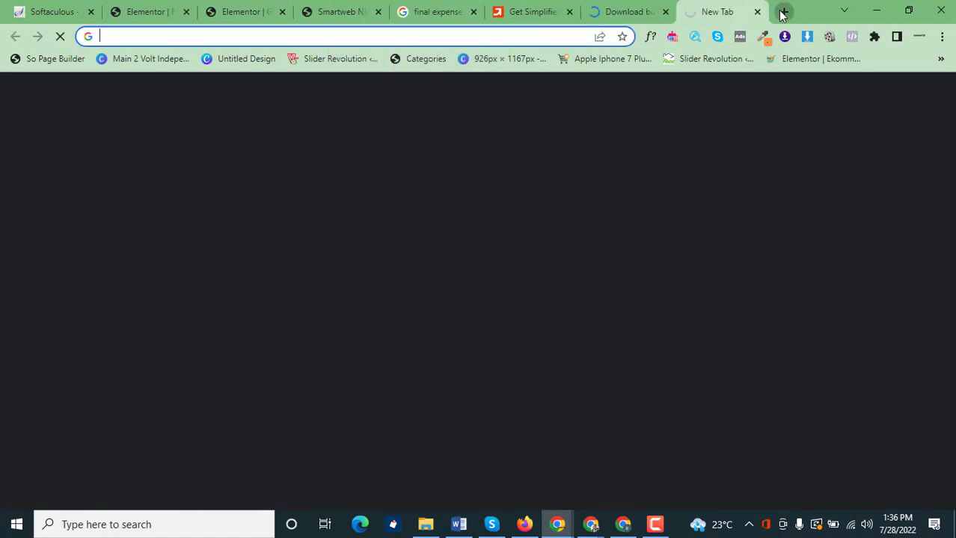
pyautogui.write('images of w')
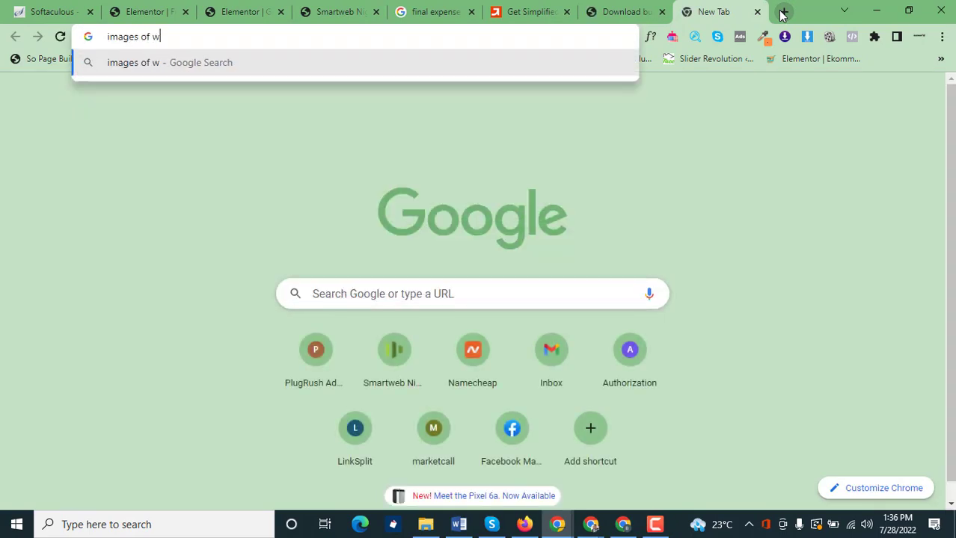
pyautogui.write('hite')
pyautogui.press('BackSpace')
pyautogui.press('BackSpace')
pyautogui.press('BackSpace')
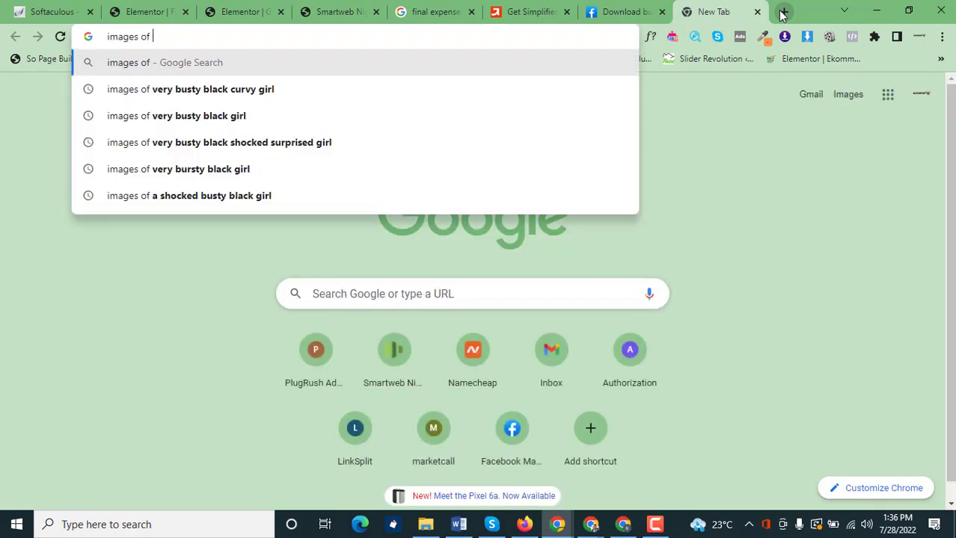
pyautogui.write('old ')
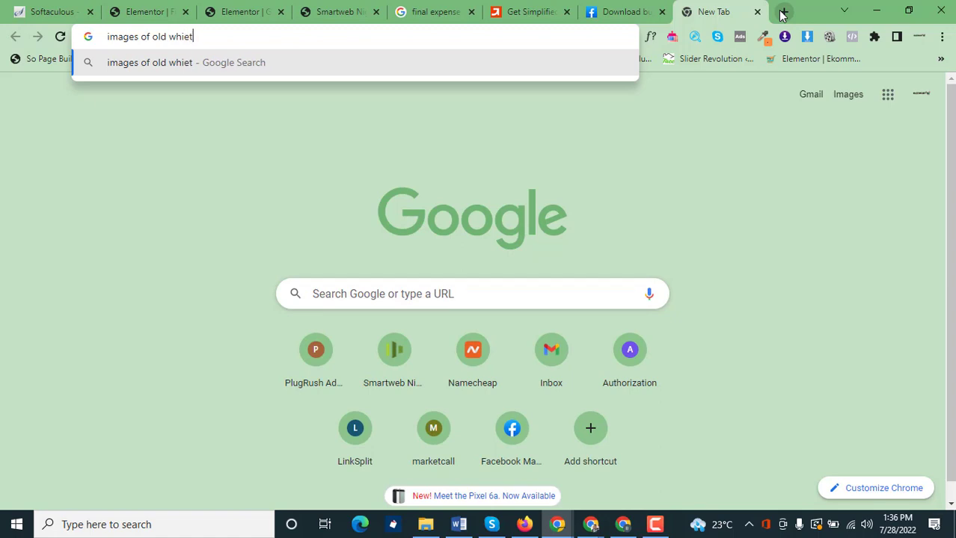
pyautogui.write('white man and woman')
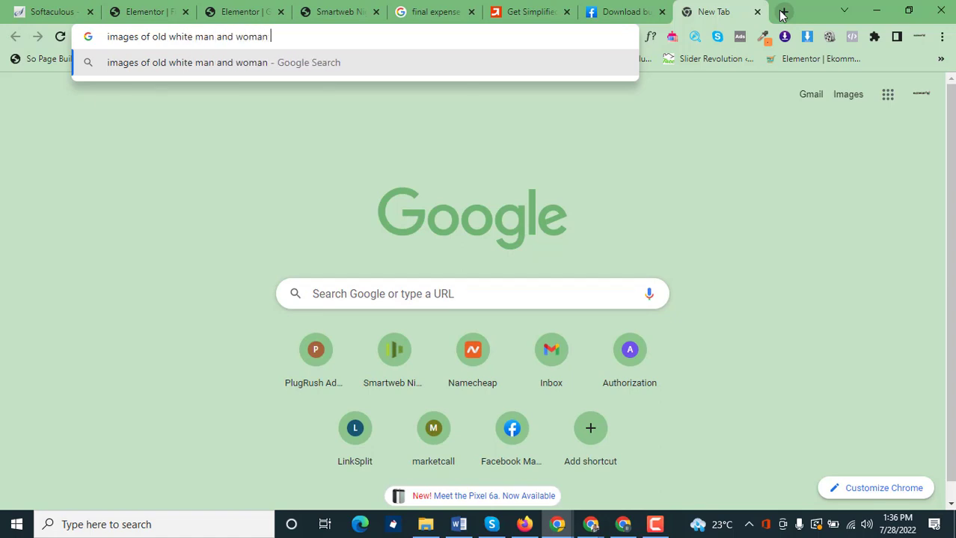
pyautogui.press('Return')
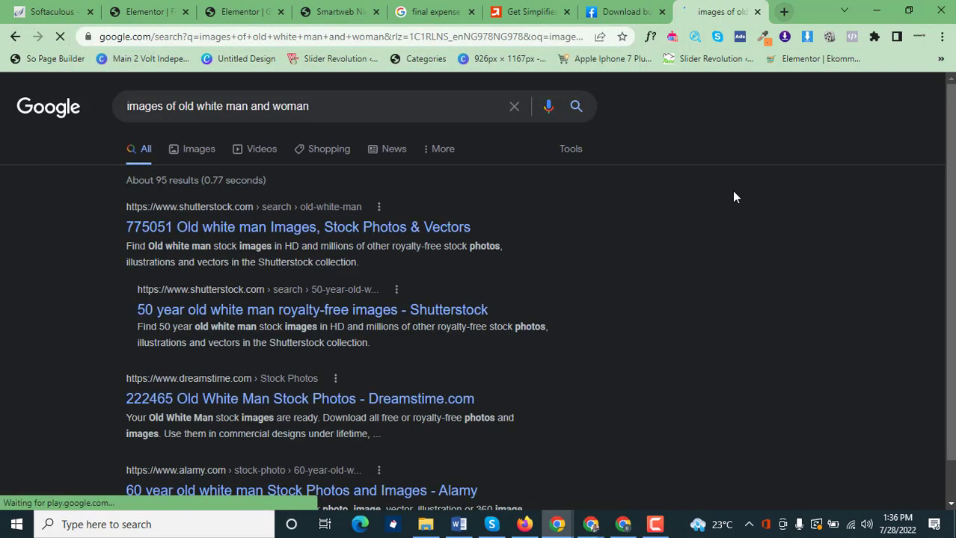
pyautogui.click(200, 154)
pyautogui.click(655, 525)
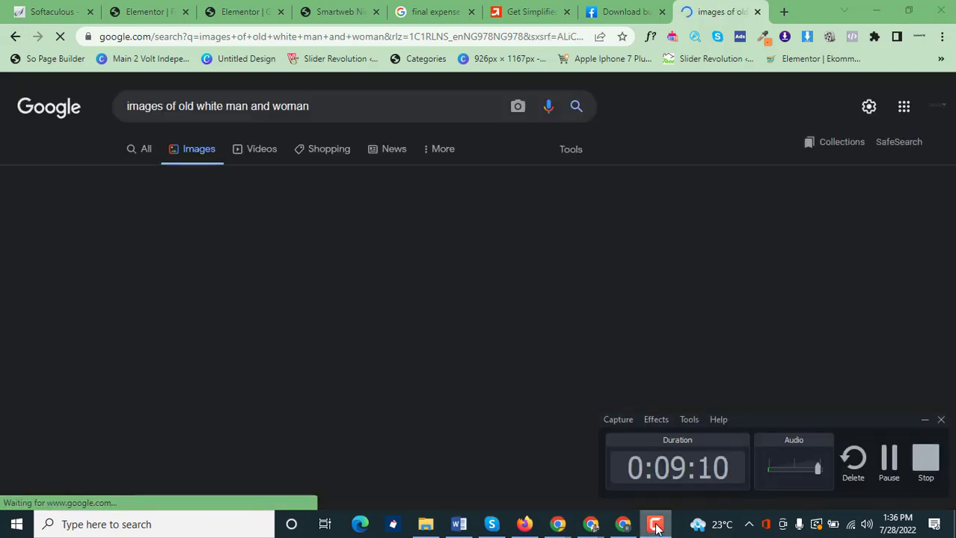
pyautogui.click(656, 528)
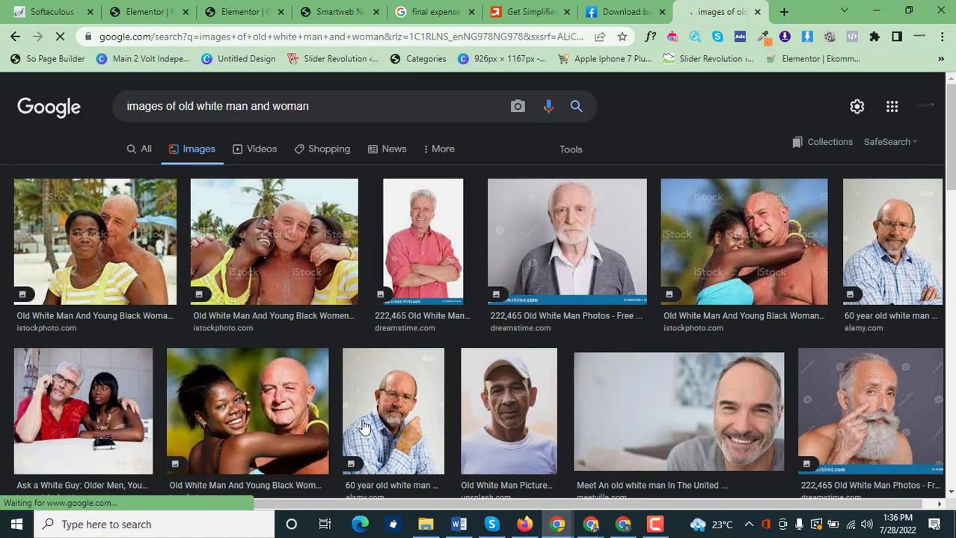
# - Scroll the image results and preview the Ghanaian Lady Married photo larger
pyautogui.scroll(-2, 359, 431)
pyautogui.scroll(1, 395, 434)
pyautogui.scroll(-5, 433, 424)
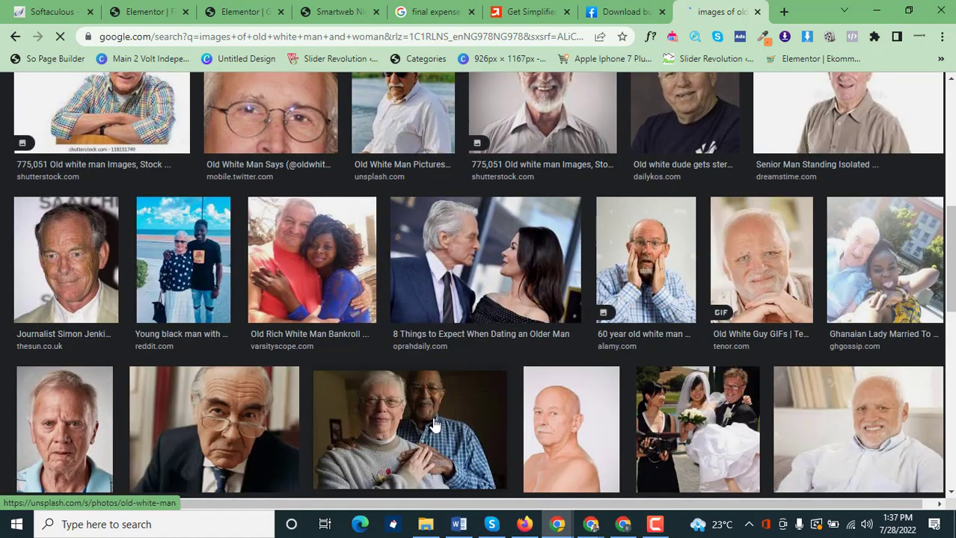
pyautogui.scroll(-3, 433, 424)
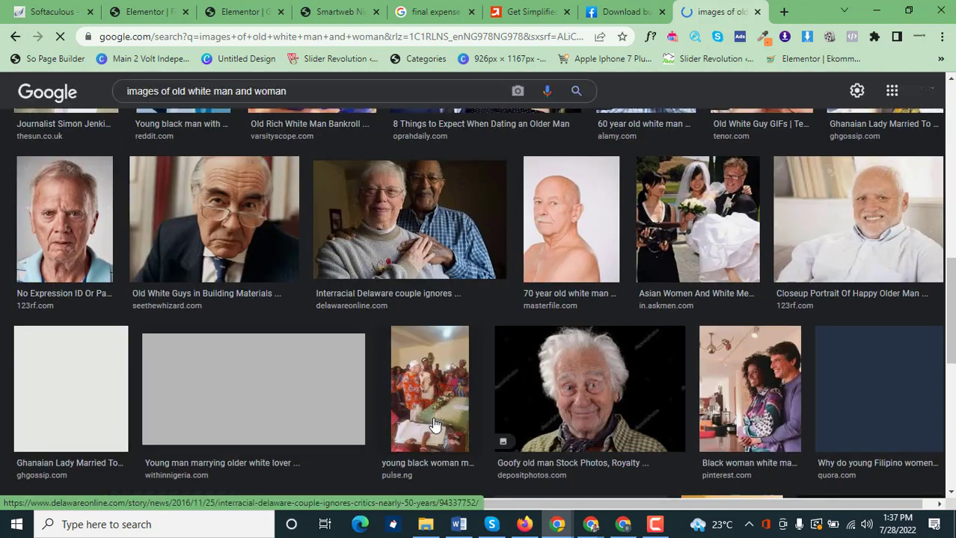
pyautogui.scroll(-3, 434, 424)
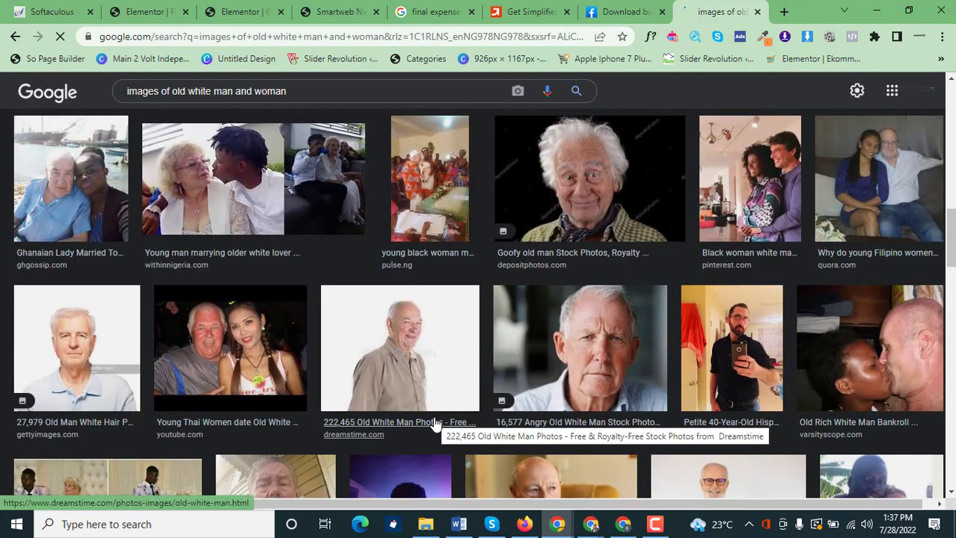
pyautogui.click(42, 252)
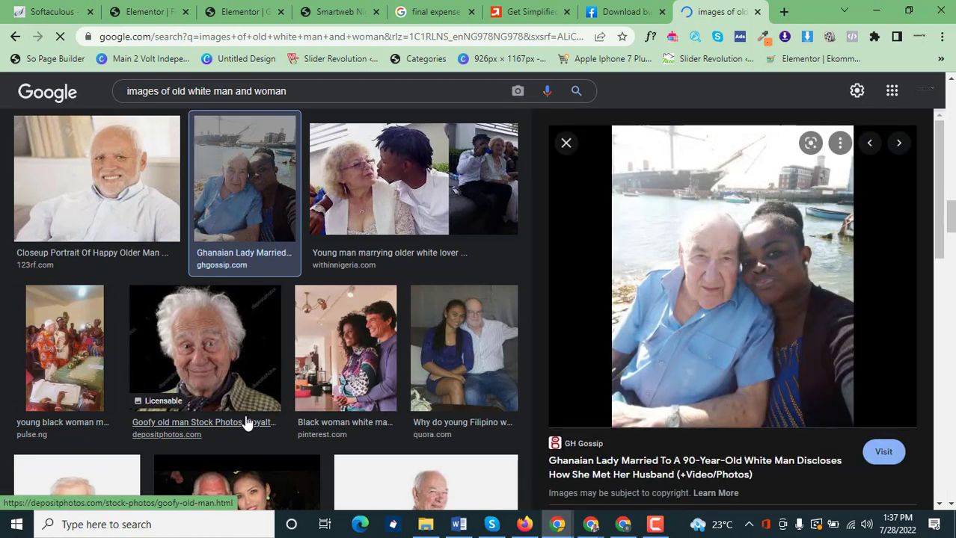
# - Preview the related iStock 'Old White Man And Young Black Woman' photo and bring up its save options
pyautogui.scroll(-2, 247, 424)
pyautogui.scroll(-10, 248, 424)
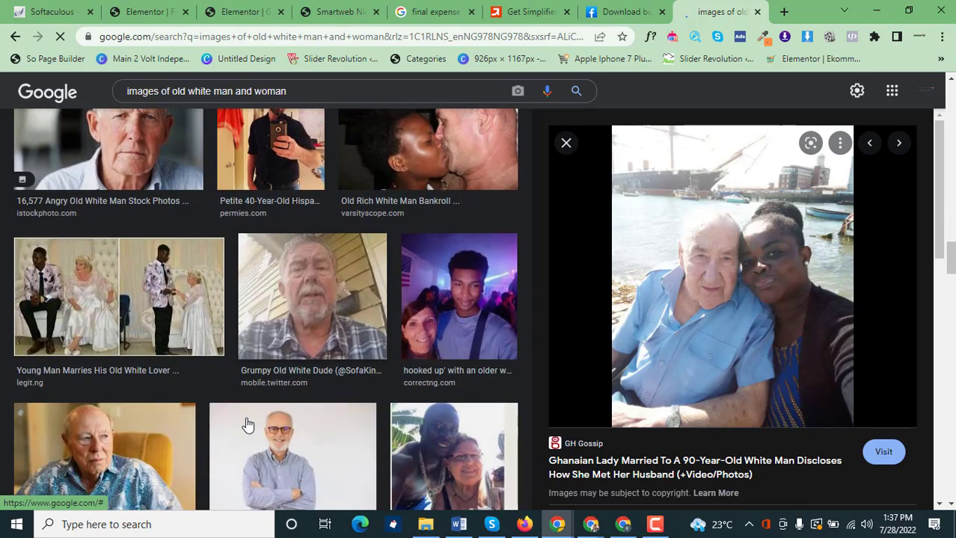
pyautogui.scroll(-10, 247, 424)
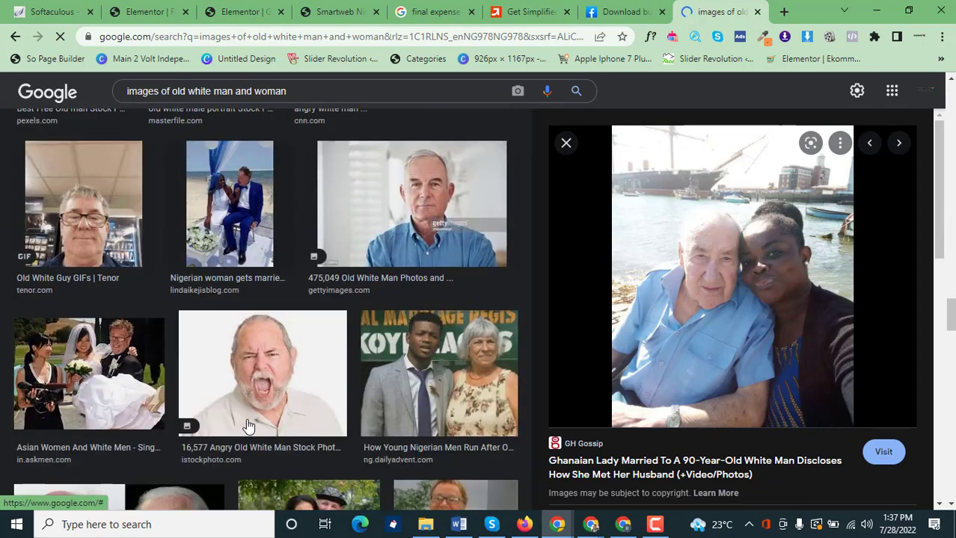
pyautogui.scroll(-10, 247, 421)
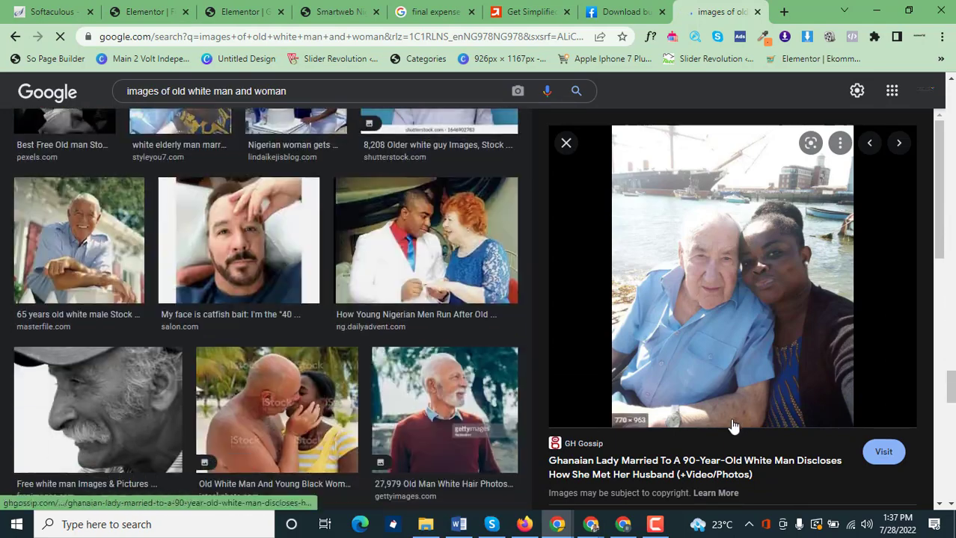
pyautogui.scroll(-3, 620, 438)
pyautogui.scroll(-3, 617, 437)
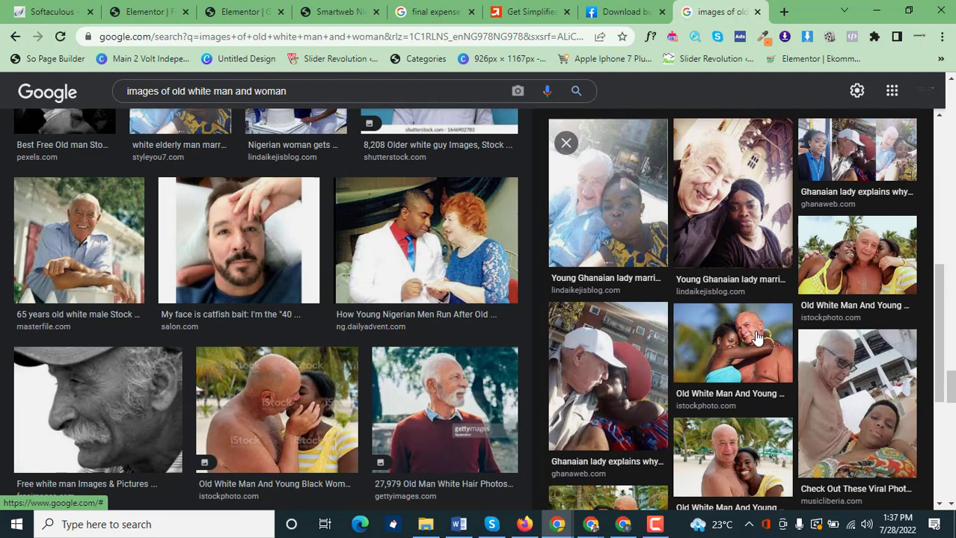
pyautogui.click(756, 338)
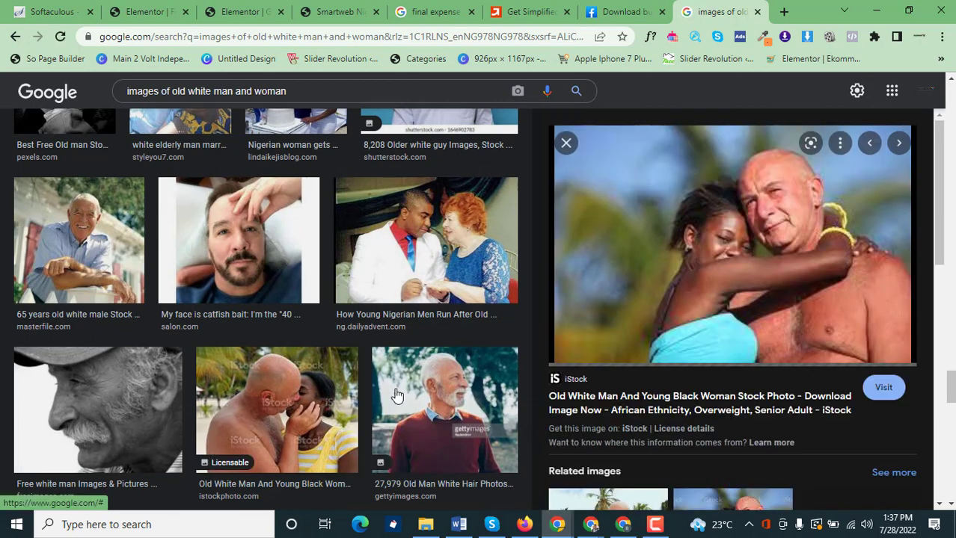
pyautogui.scroll(-3, 688, 387)
pyautogui.scroll(3, 689, 388)
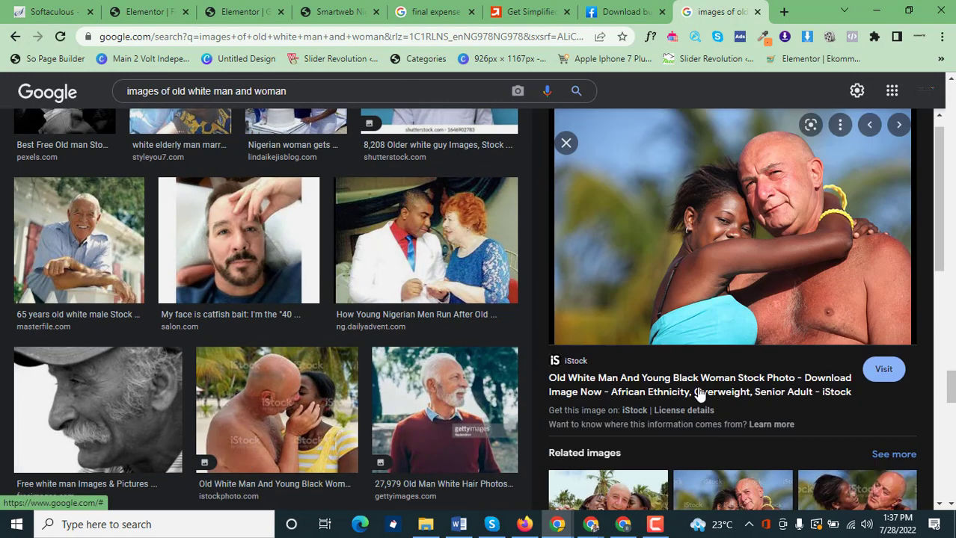
pyautogui.rightClick(874, 254)
pyautogui.click(863, 417)
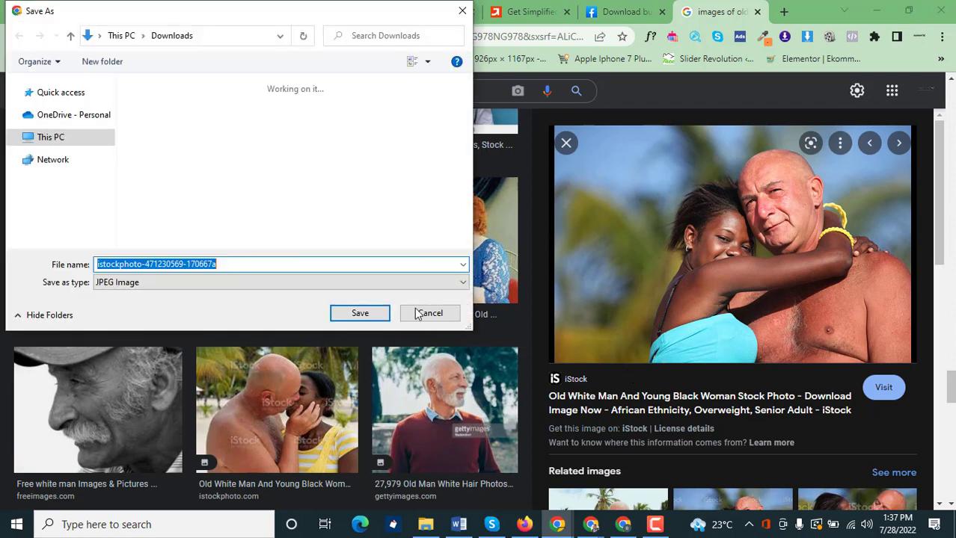
pyautogui.click(359, 313)
pyautogui.scroll(-7, 448, 381)
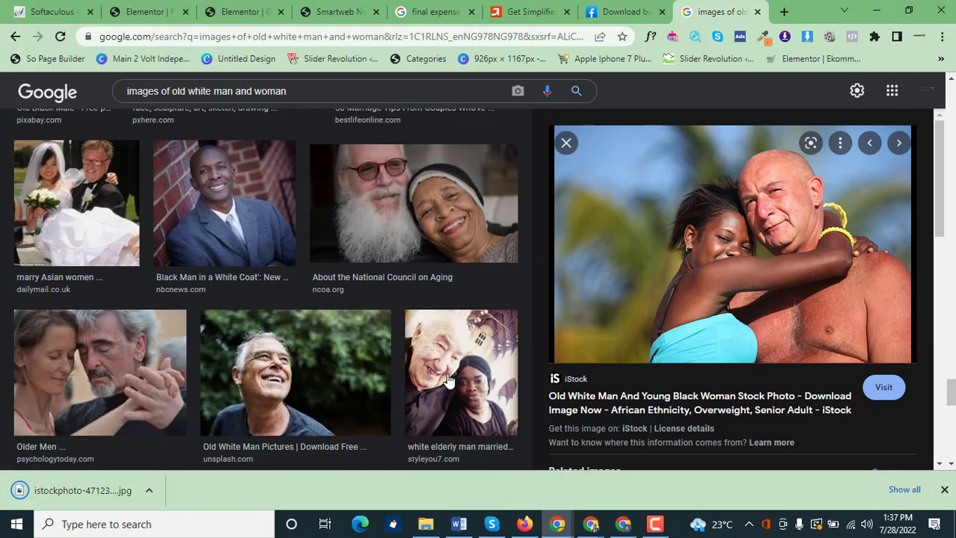
pyautogui.scroll(-10, 448, 381)
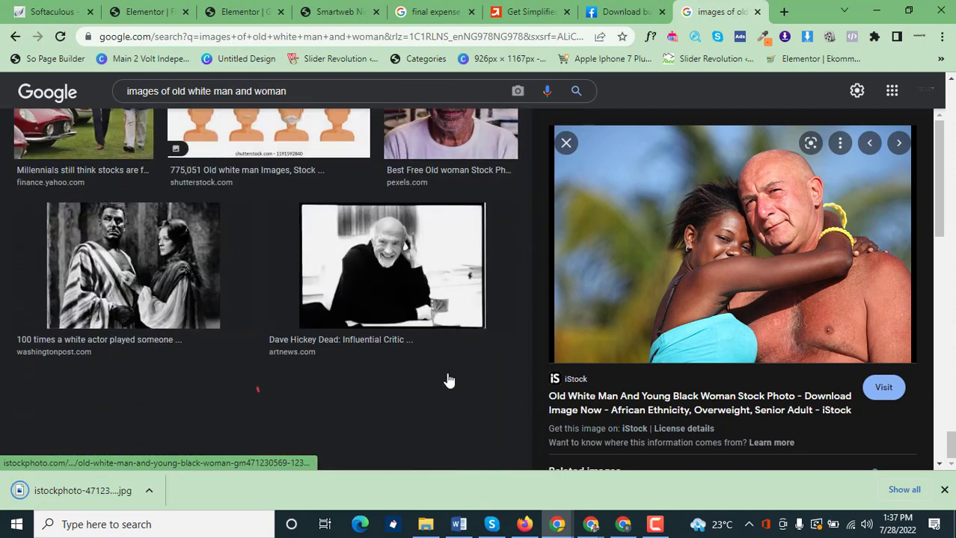
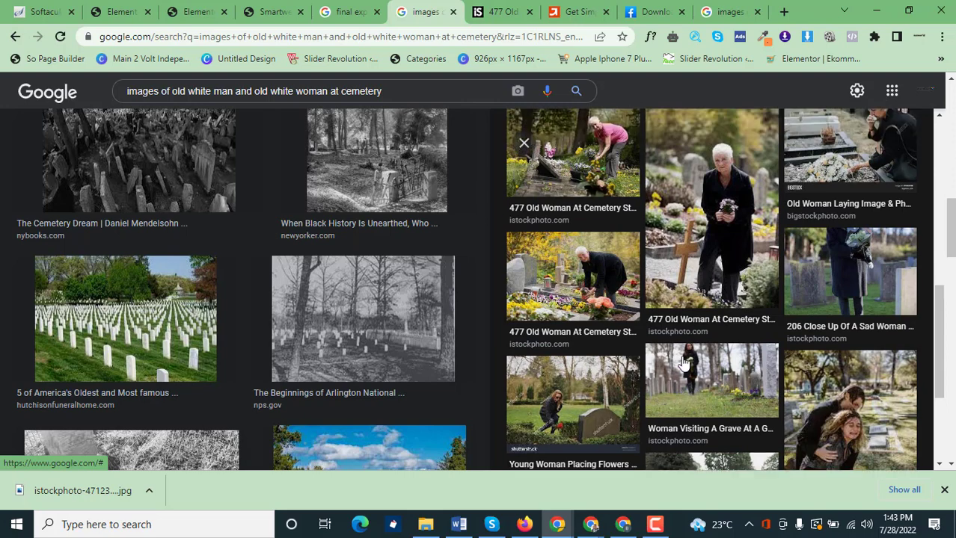
# - Save the previewed iStock photo of an old woman at a grave to Downloads
pyautogui.scroll(3, 688, 347)
pyautogui.rightClick(777, 244)
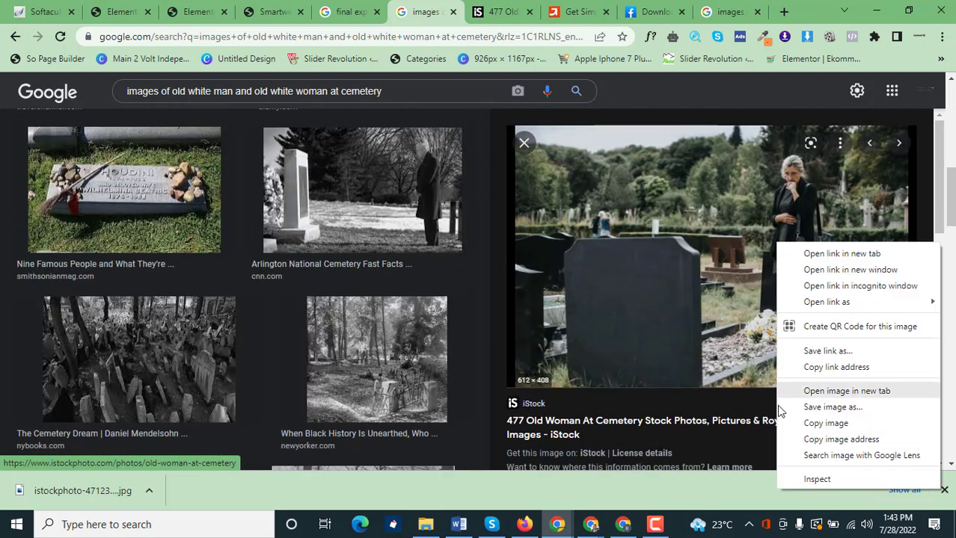
pyautogui.click(817, 409)
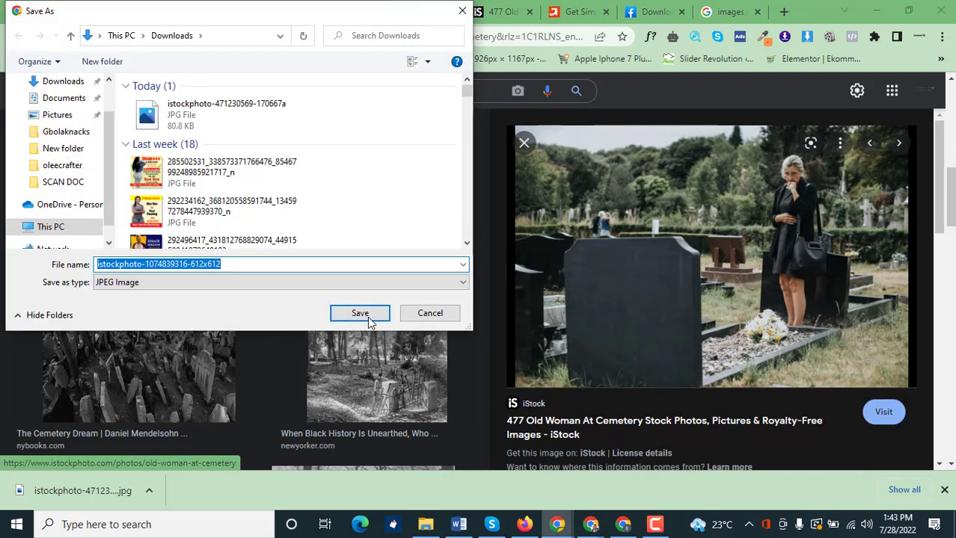
pyautogui.click(359, 312)
pyautogui.click(123, 11)
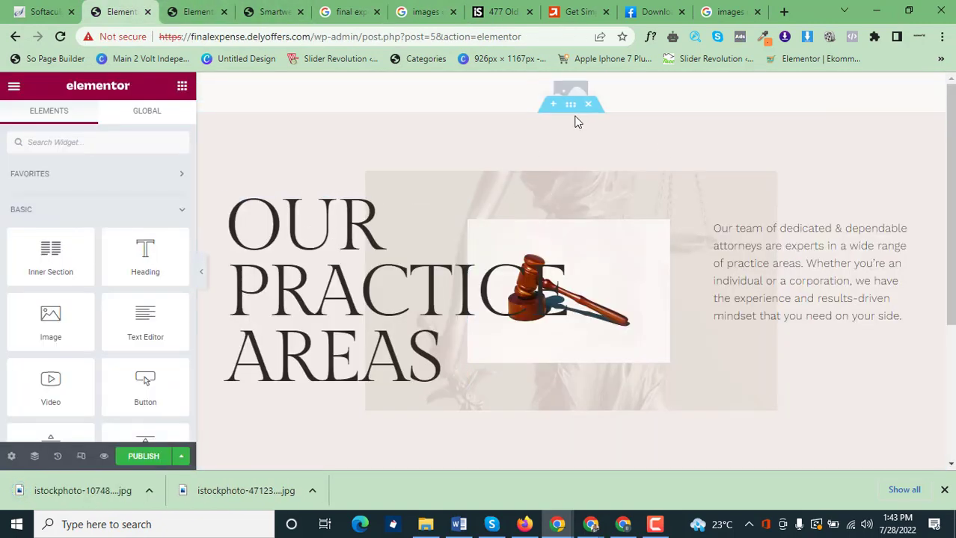
pyautogui.click(381, 307)
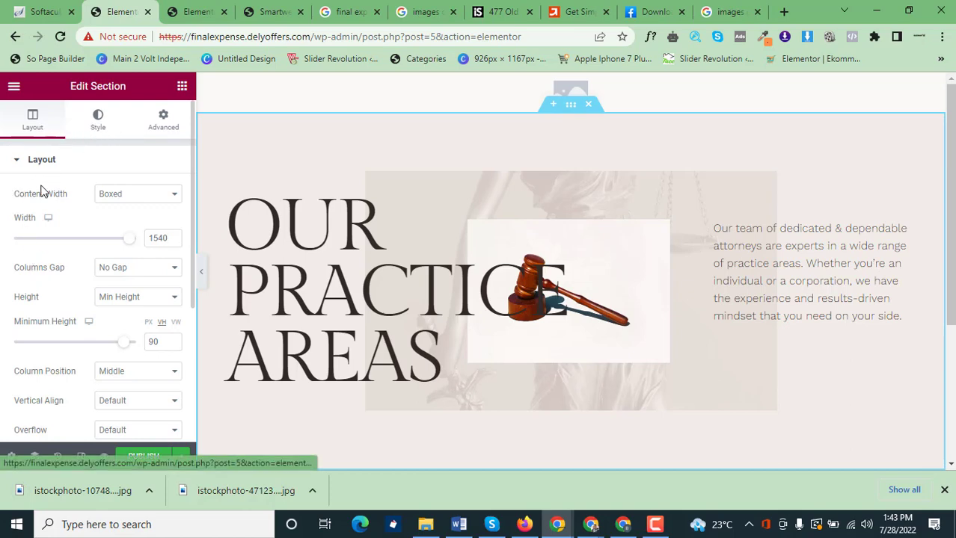
pyautogui.scroll(-2, 117, 299)
pyautogui.scroll(2, 108, 255)
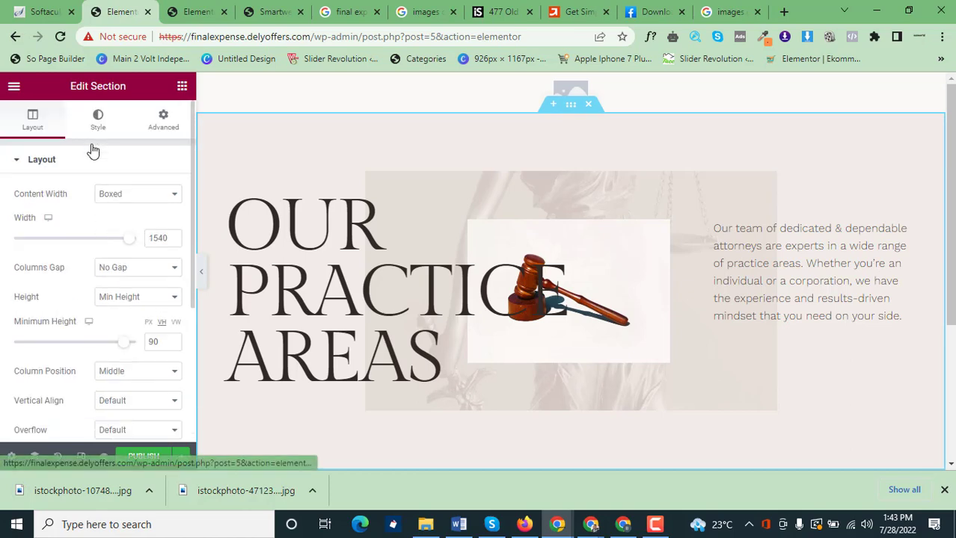
pyautogui.click(98, 120)
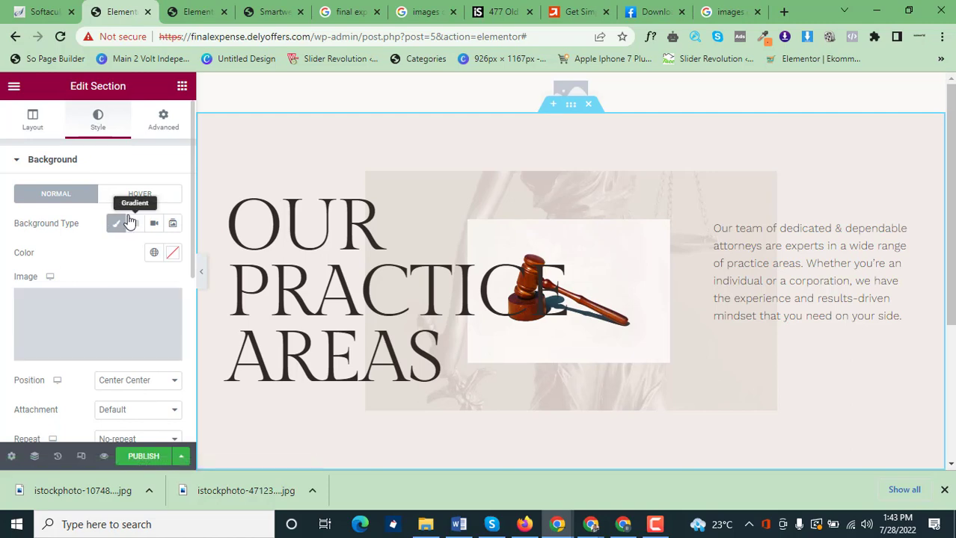
pyautogui.click(116, 223)
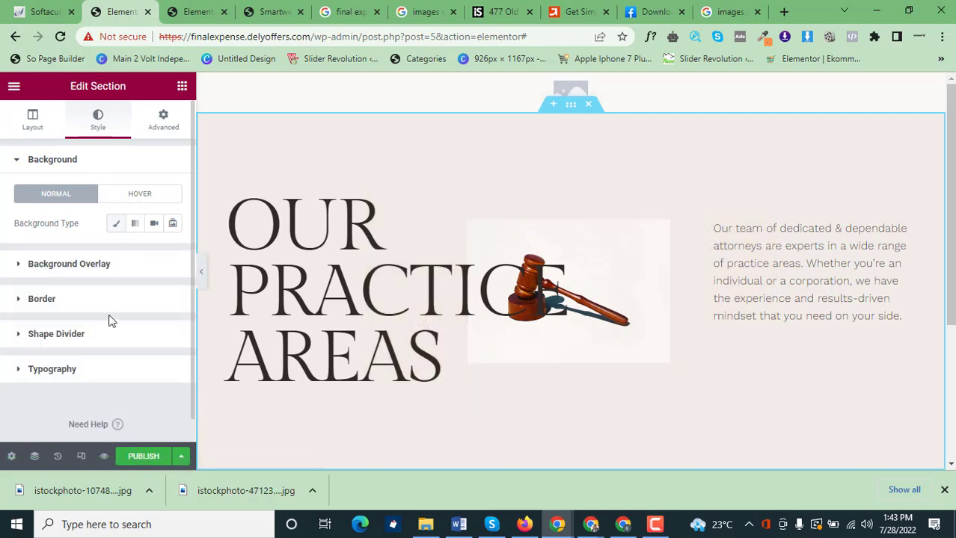
pyautogui.click(115, 224)
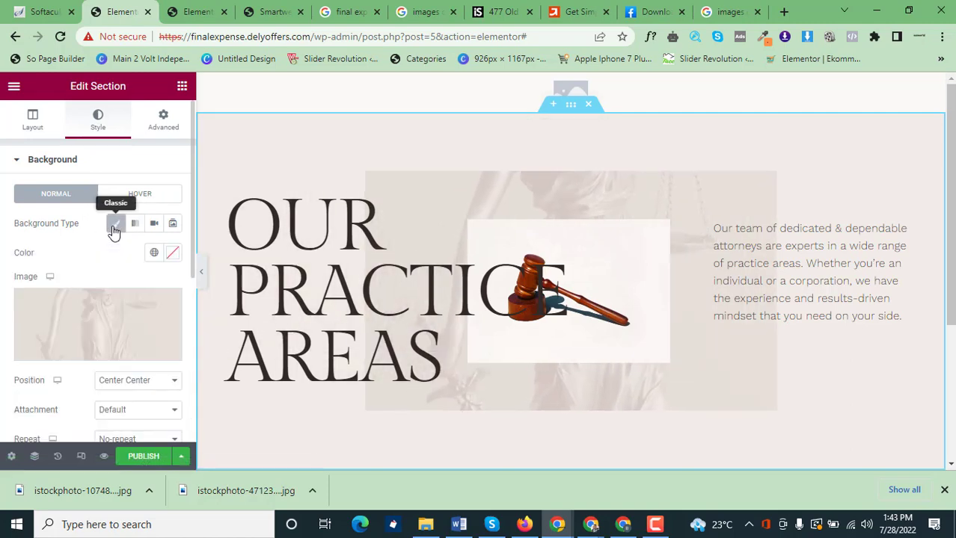
pyautogui.click(96, 350)
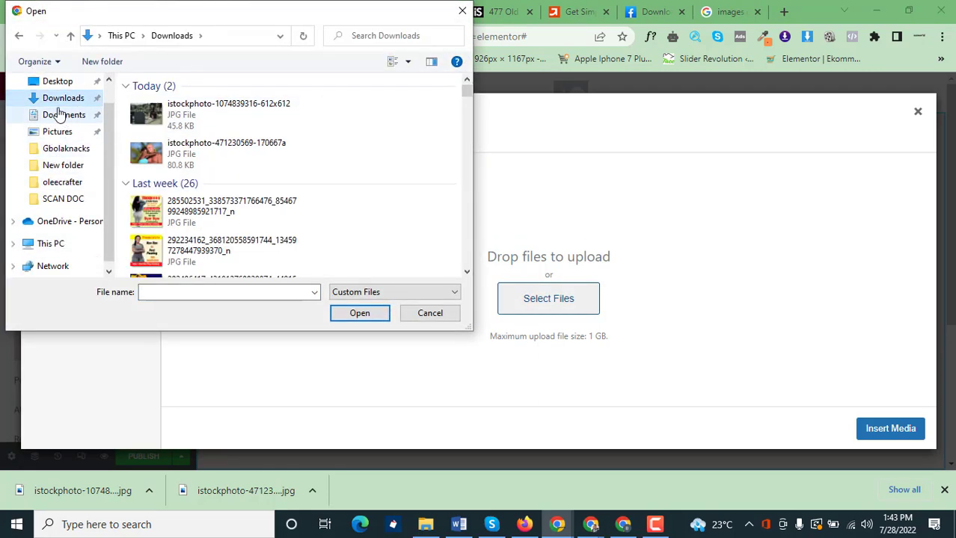
pyautogui.click(193, 117)
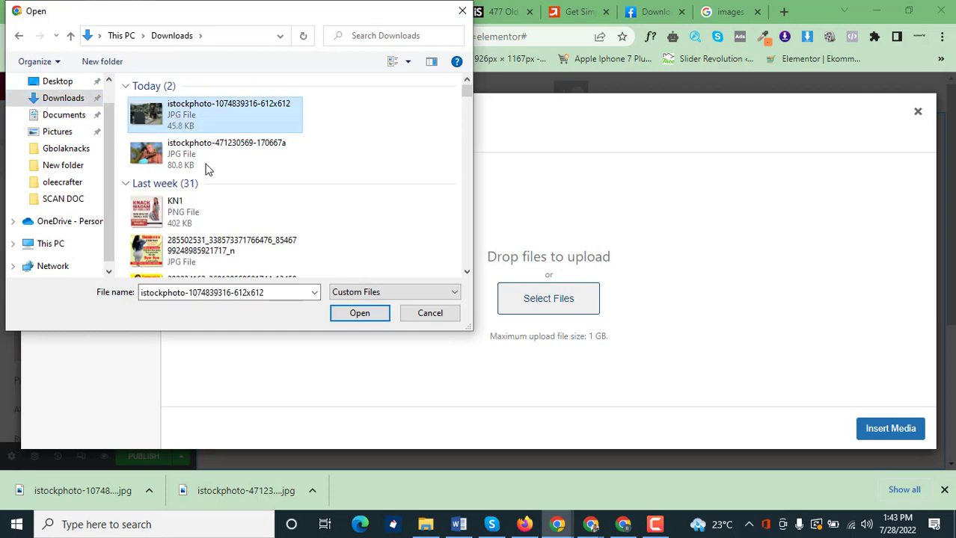
pyautogui.click(367, 318)
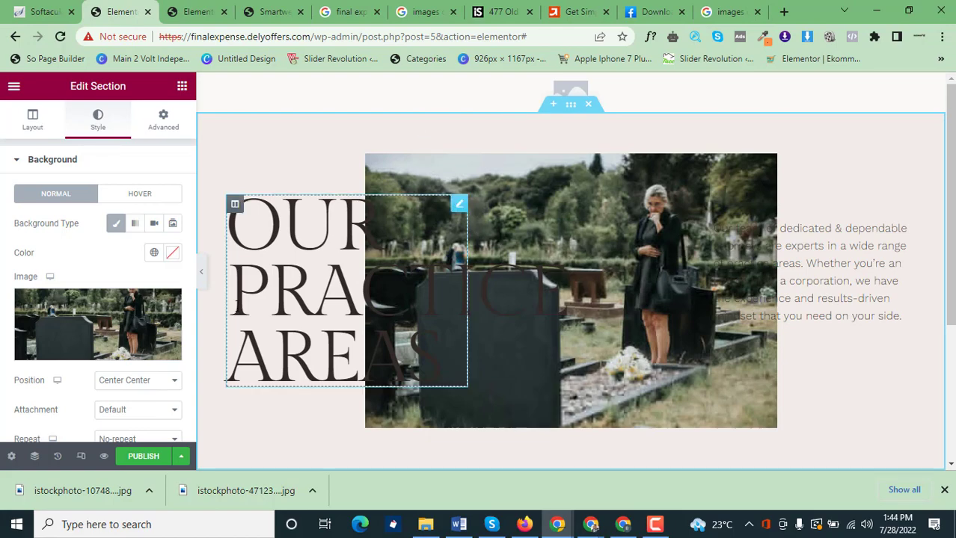
# - Stretch the cemetery background's width to 100 so it fills the section
pyautogui.scroll(-3, 68, 325)
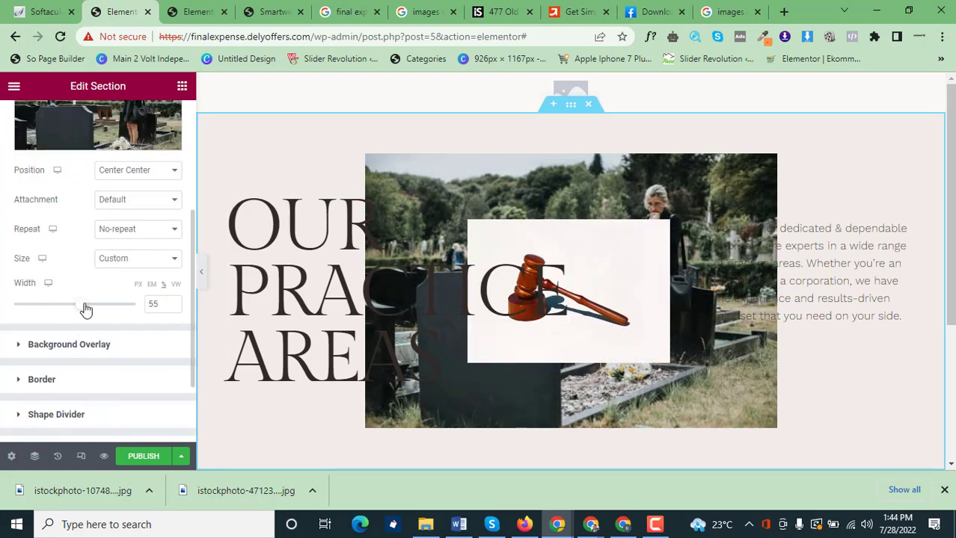
pyautogui.moveTo(67, 310); pyautogui.dragTo(137, 310)
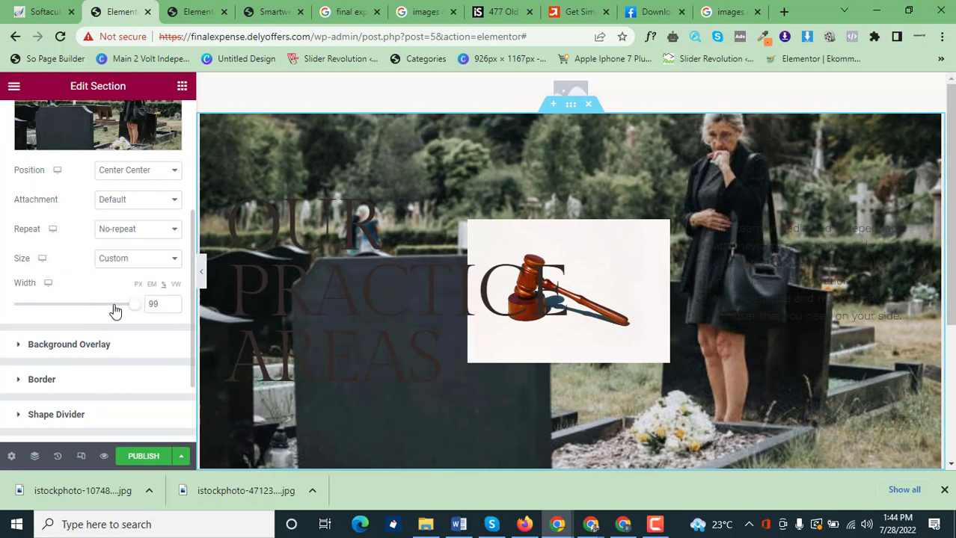
pyautogui.scroll(-3, 469, 331)
pyautogui.scroll(3, 491, 335)
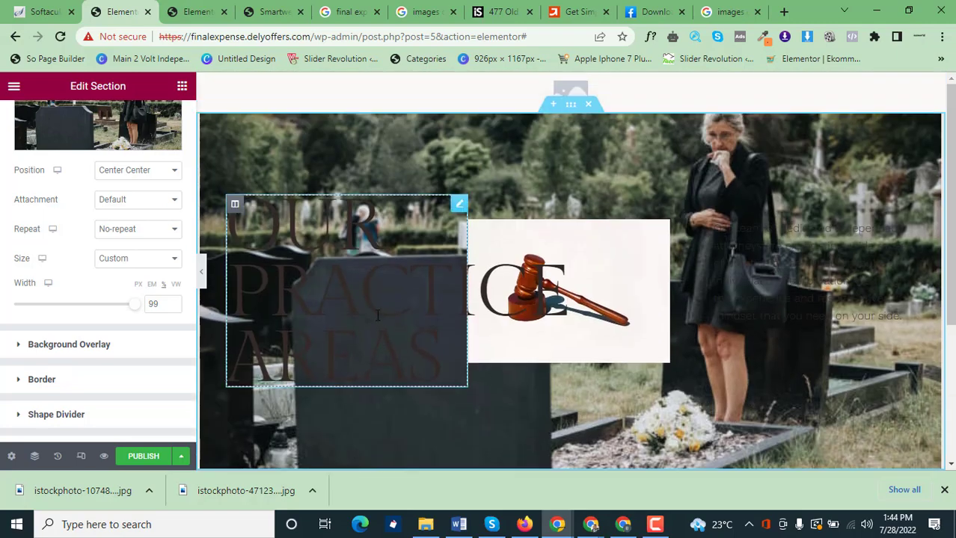
# - Remove the gavel picture from the image widget
pyautogui.click(438, 263)
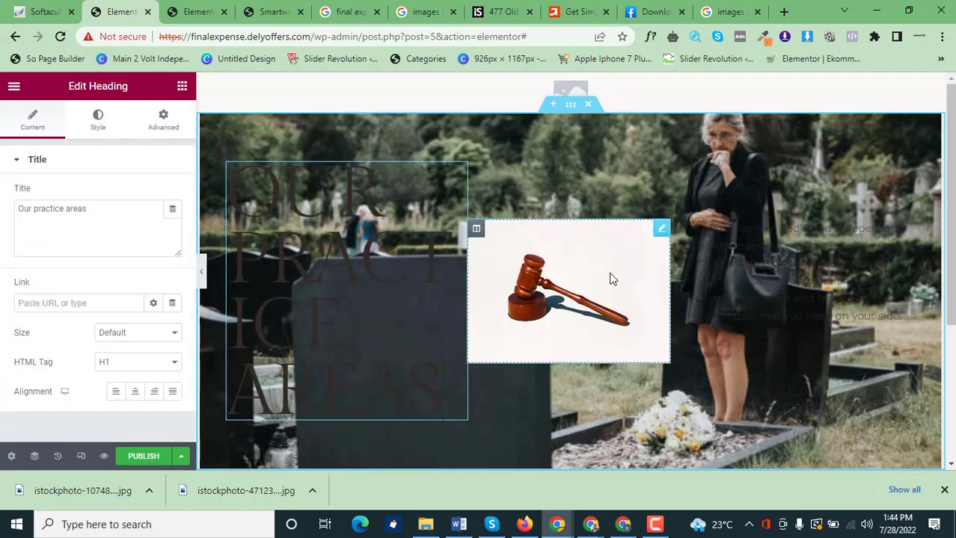
pyautogui.click(658, 236)
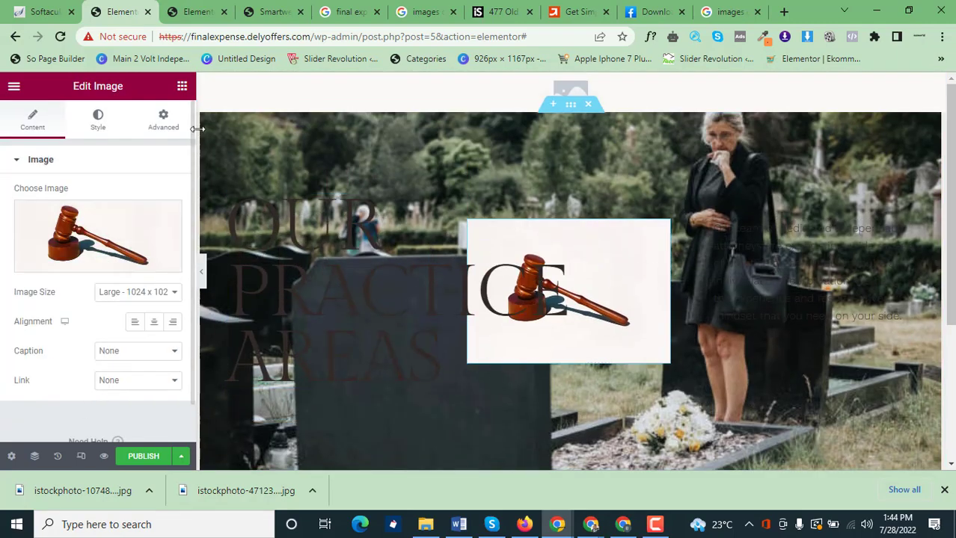
pyautogui.click(168, 217)
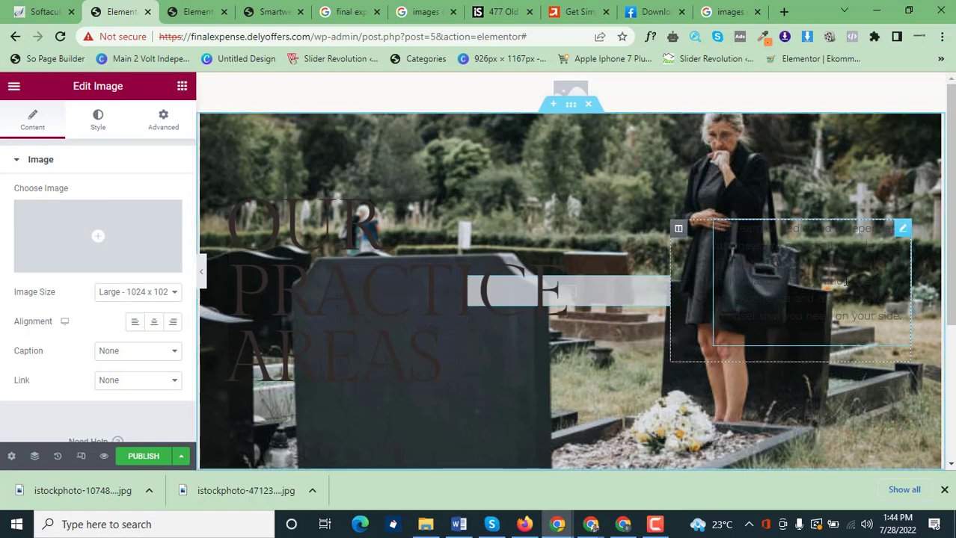
# - Clear the paragraph's HTML text and delete the empty image widget beside the heading
pyautogui.click(882, 267)
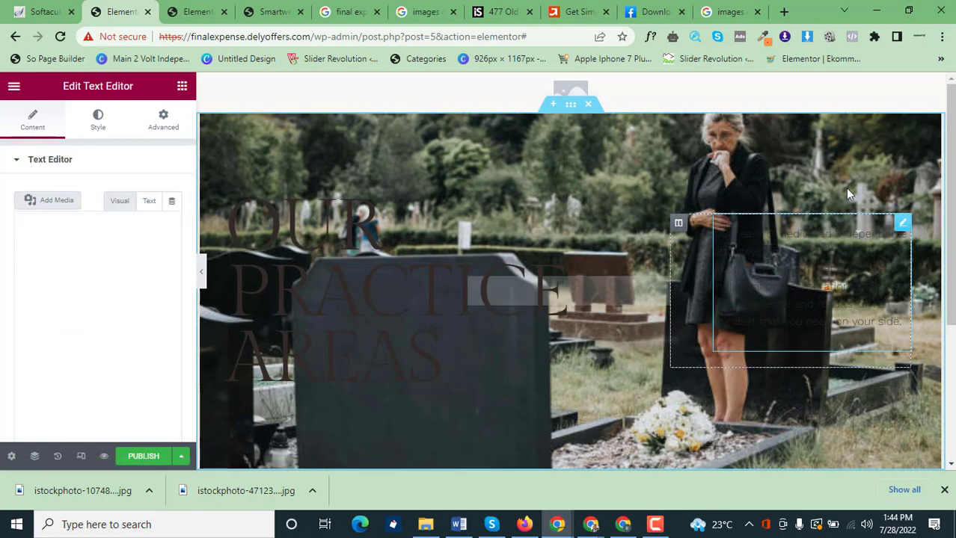
pyautogui.scroll(-3, 737, 439)
pyautogui.scroll(3, 744, 374)
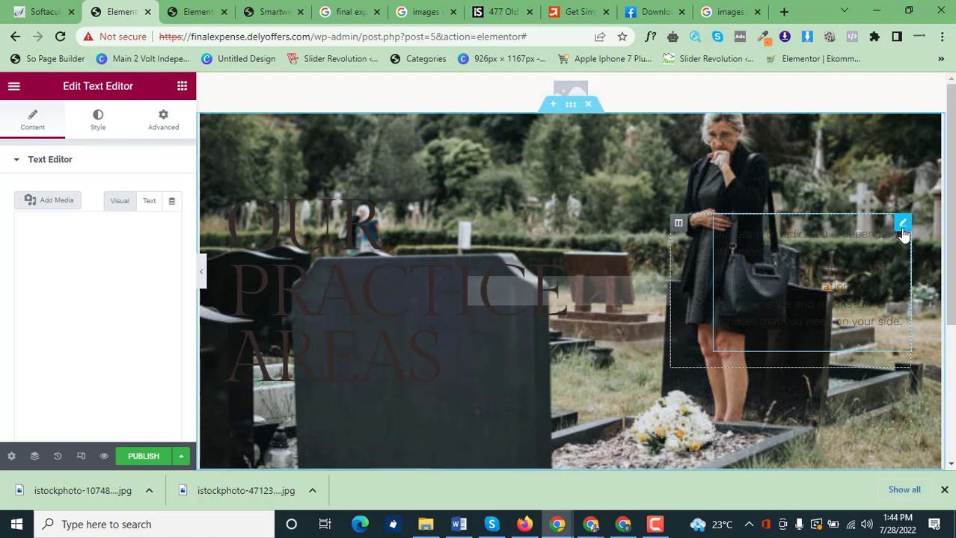
pyautogui.click(149, 200)
pyautogui.moveTo(128, 361); pyautogui.dragTo(137, 365)
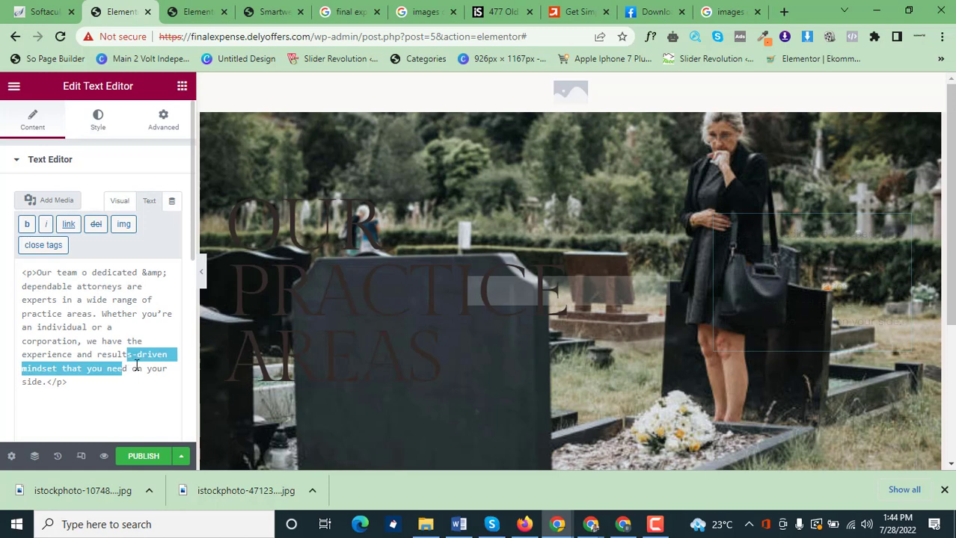
pyautogui.hotkey('ctrl', 'a')
pyautogui.hotkey('ctrl', 'x')
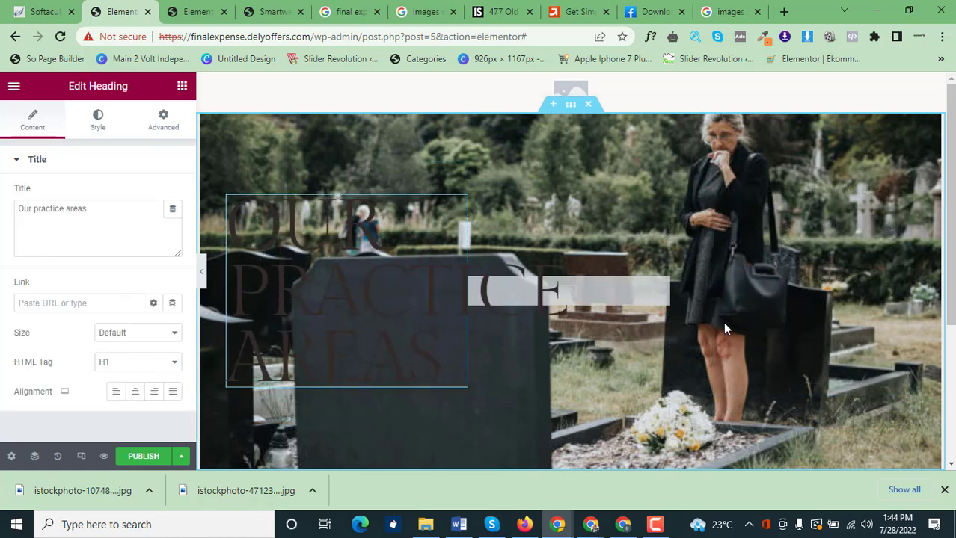
pyautogui.click(661, 285)
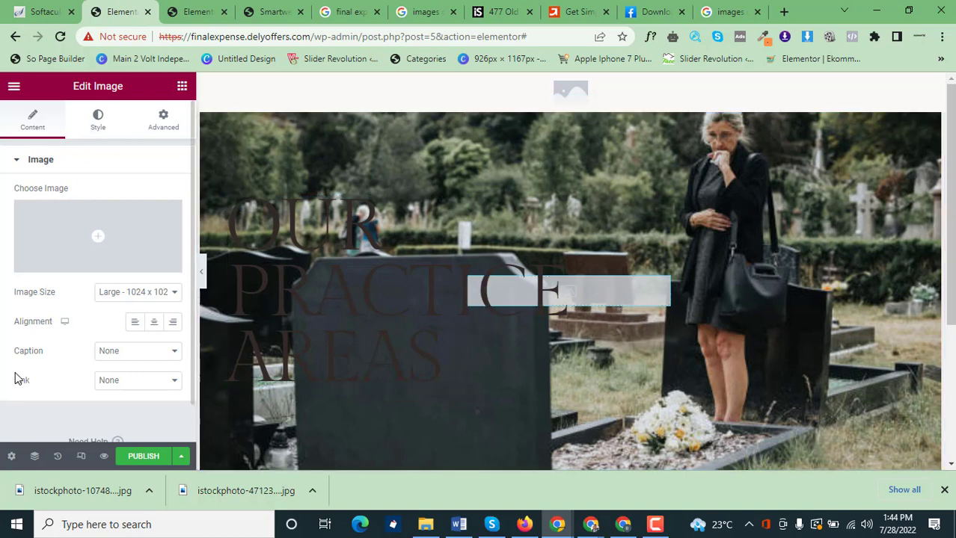
pyautogui.press('Delete')
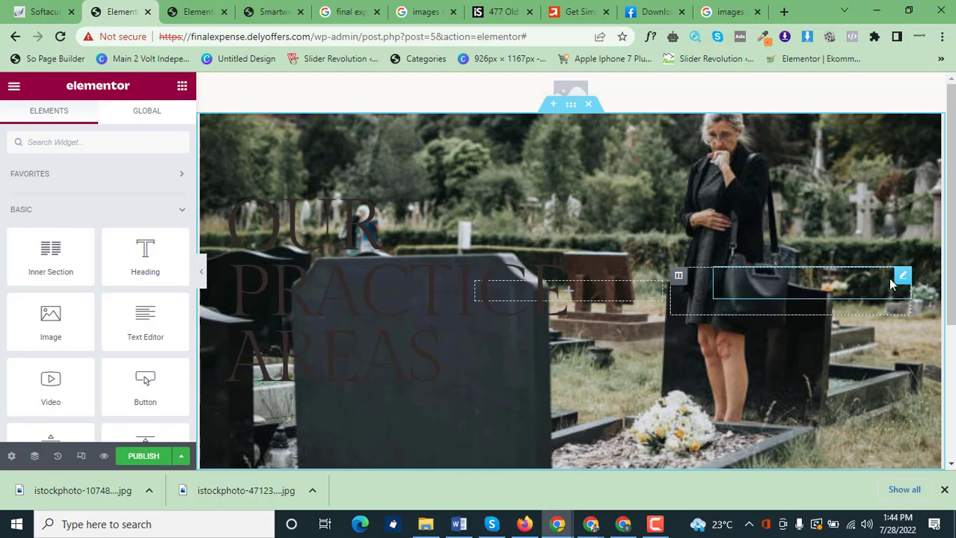
# - Make the OUR PRACTICE AREAS heading text colour white (#FFFFFF)
pyautogui.scroll(-1, 809, 407)
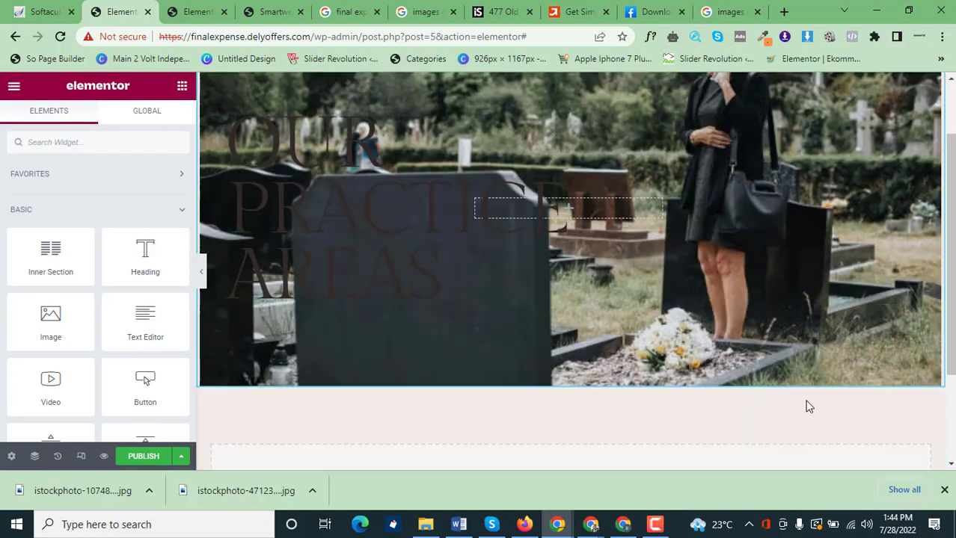
pyautogui.scroll(-2, 806, 402)
pyautogui.scroll(3, 416, 326)
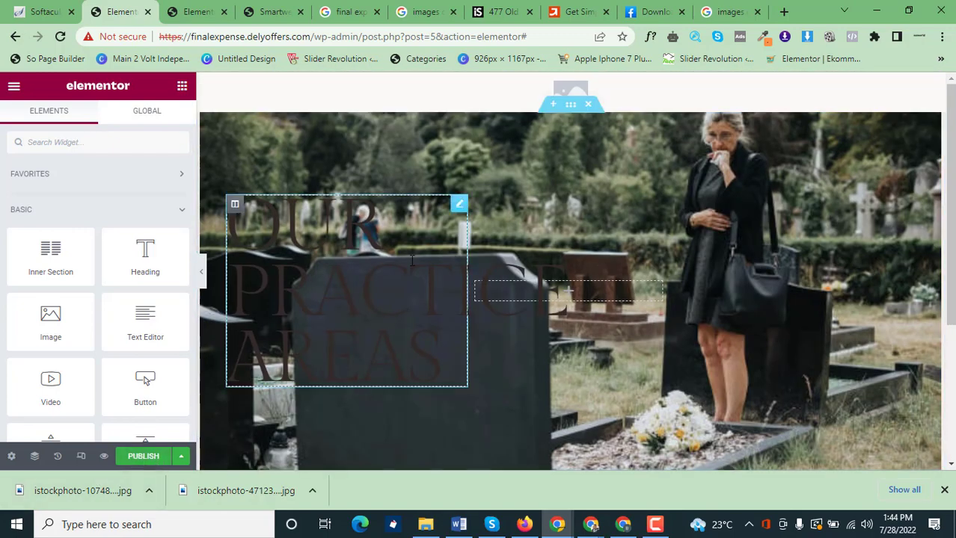
pyautogui.scroll(-1, 410, 260)
pyautogui.click(365, 312)
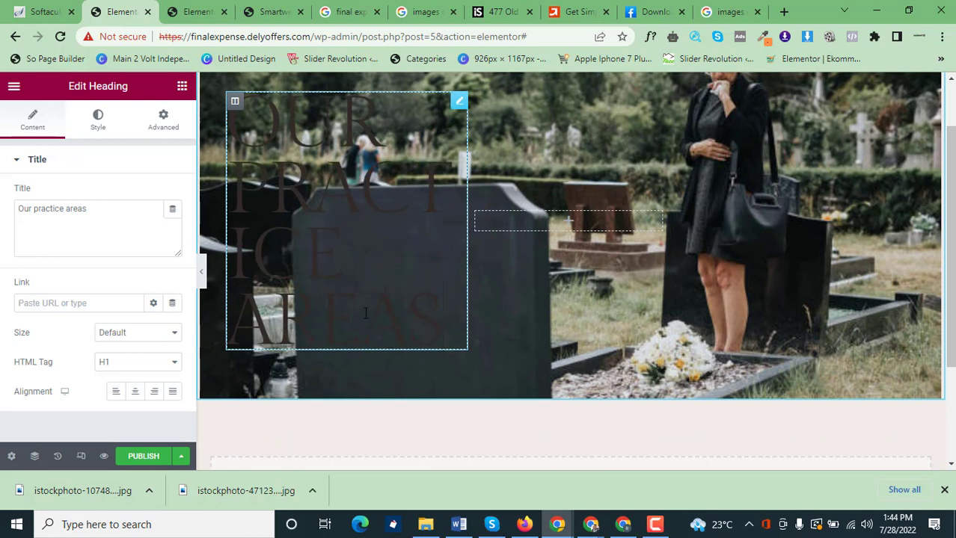
pyautogui.click(97, 122)
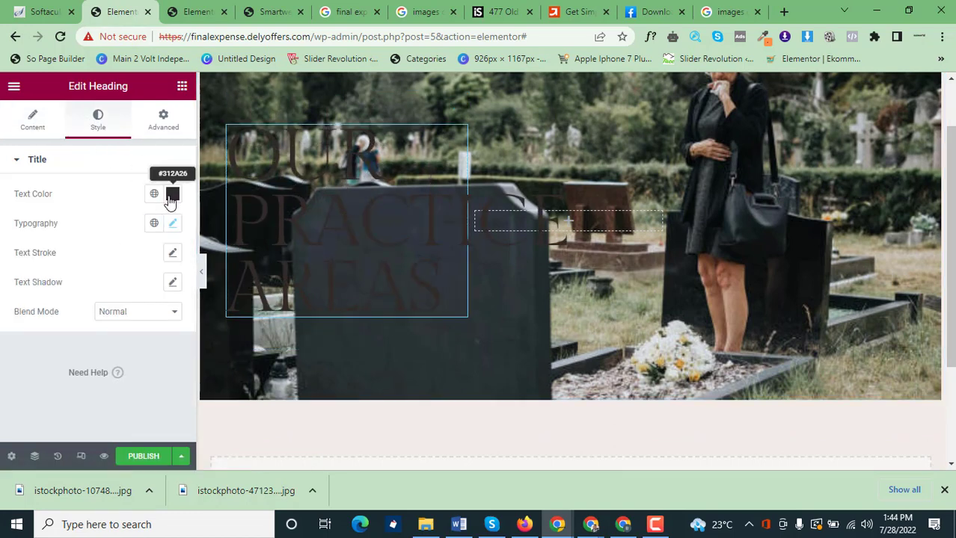
pyautogui.click(172, 194)
pyautogui.write('#FFFFFF')
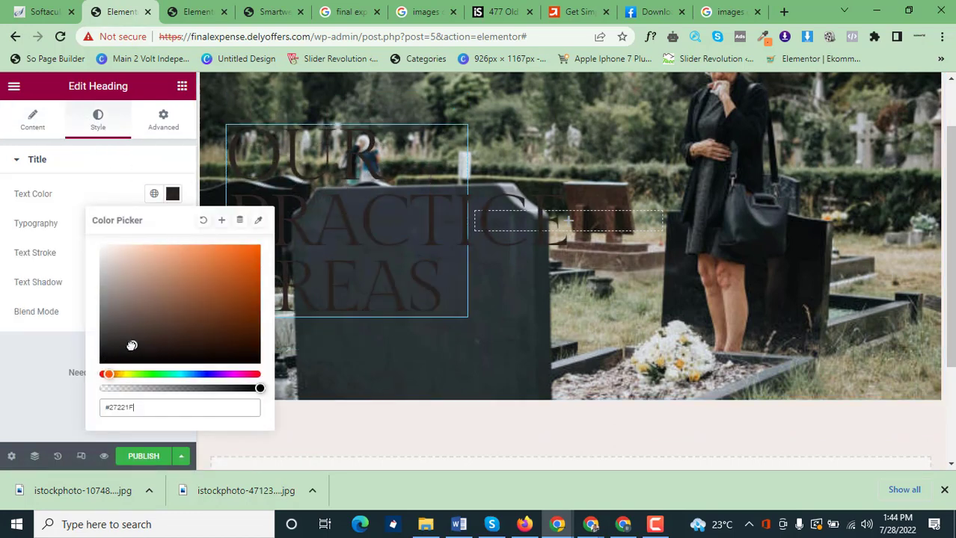
pyautogui.click(33, 391)
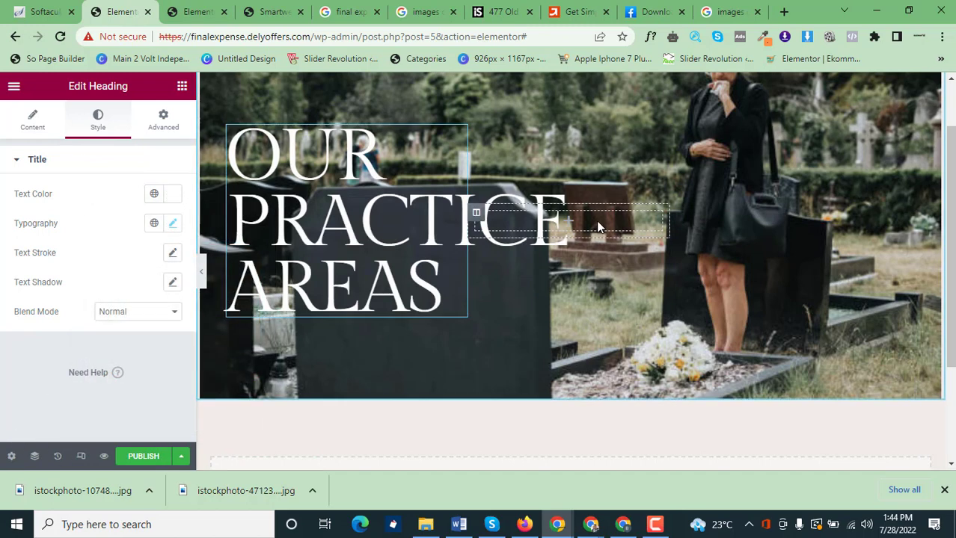
# - Delete the empty column next to the heading
pyautogui.click(568, 229)
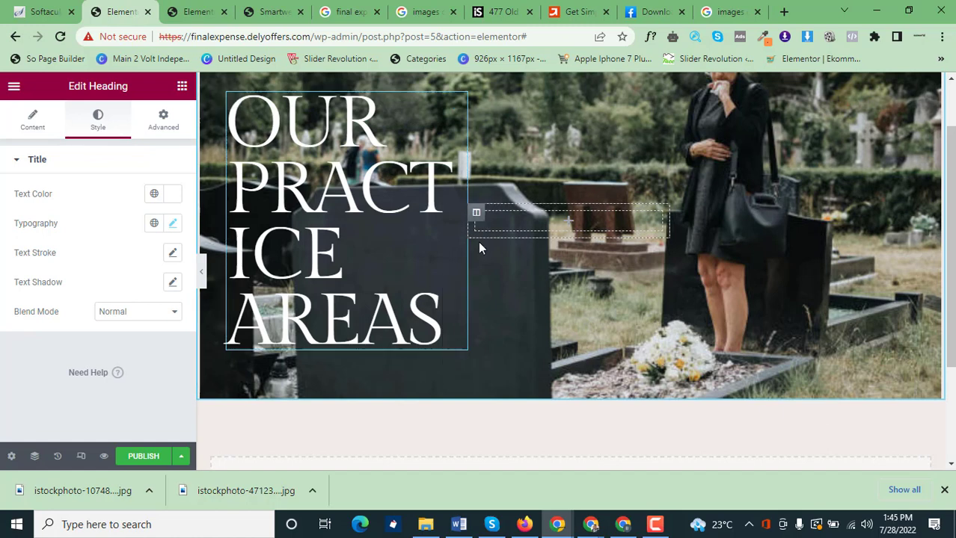
pyautogui.rightClick(479, 215)
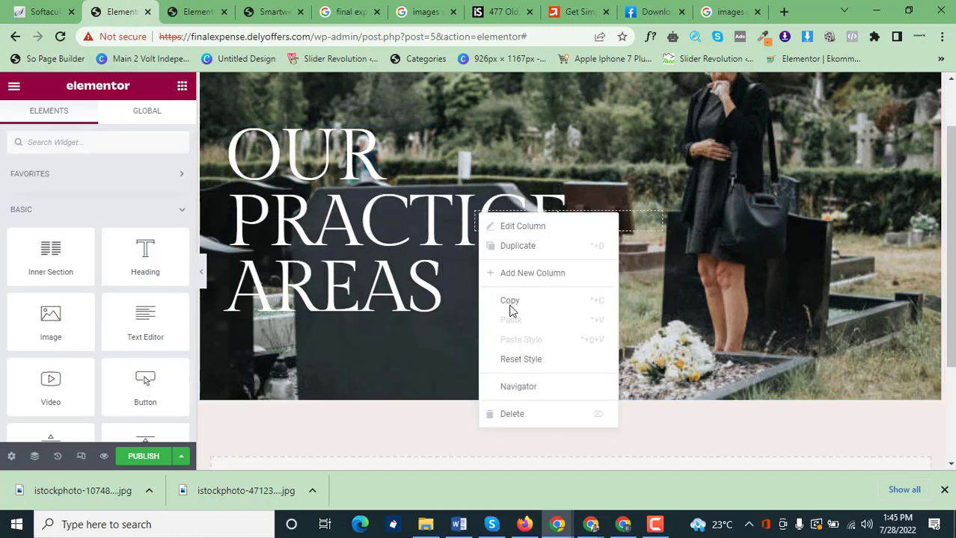
pyautogui.click(521, 415)
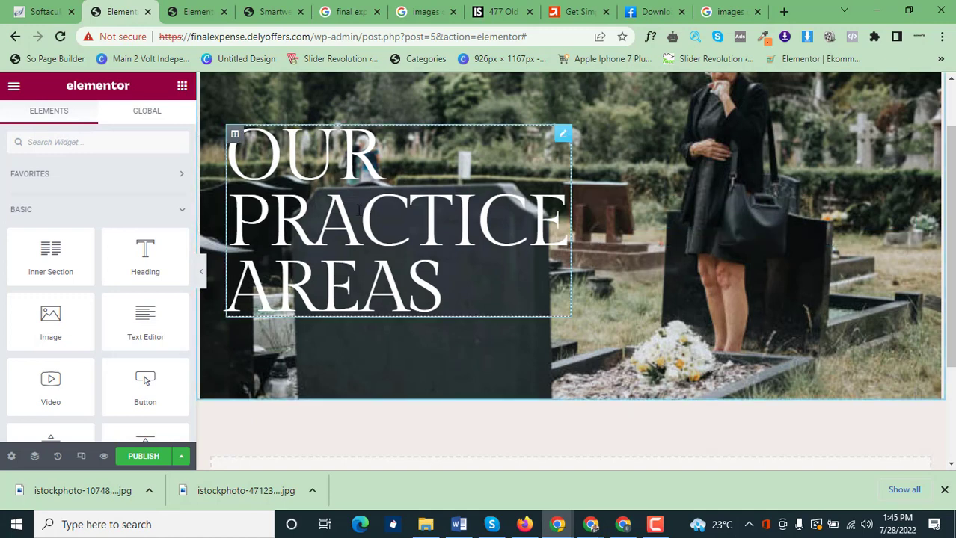
# - Set the hero section's layout height to Fit To Screen
pyautogui.scroll(1, 500, 361)
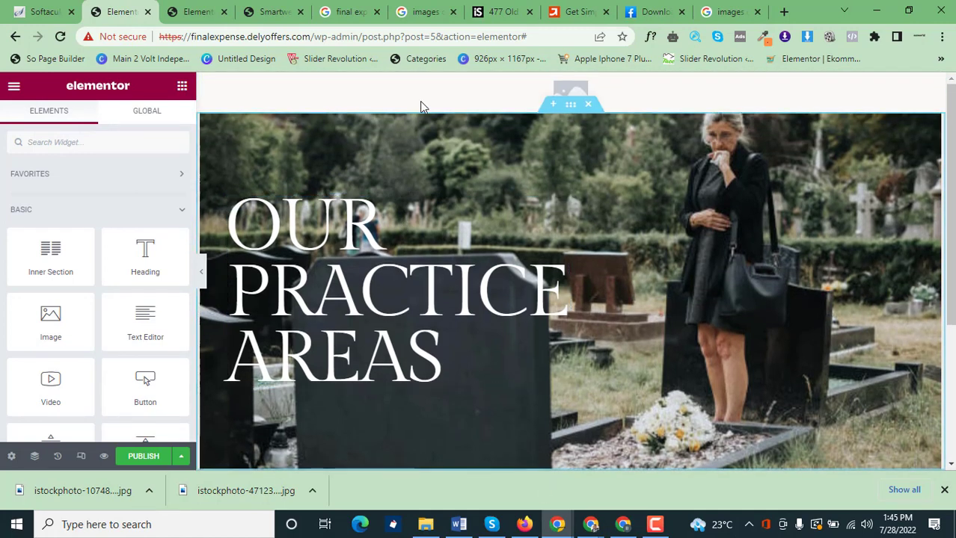
pyautogui.scroll(-1, 310, 150)
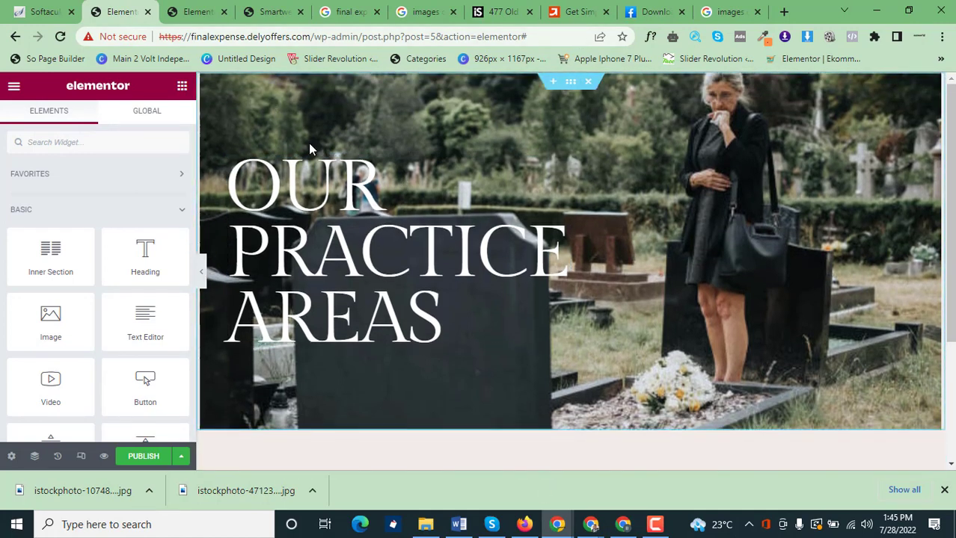
pyautogui.scroll(-1, 643, 288)
pyautogui.scroll(1, 659, 290)
pyautogui.scroll(-3, 580, 321)
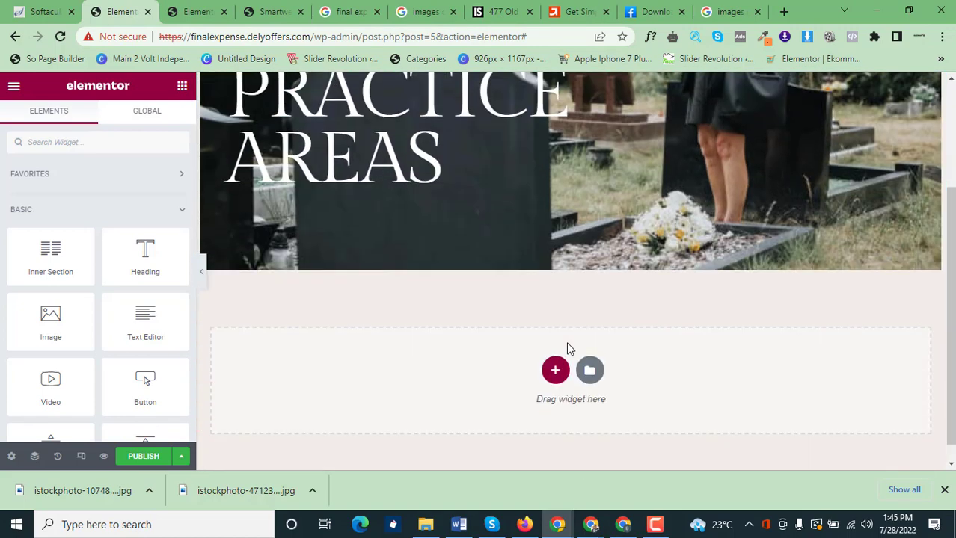
pyautogui.scroll(3, 583, 234)
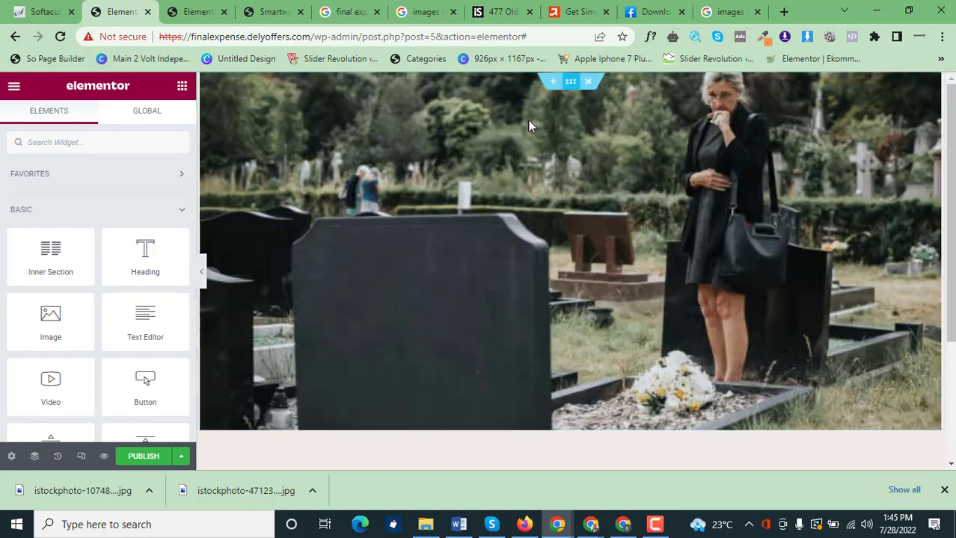
pyautogui.click(312, 200)
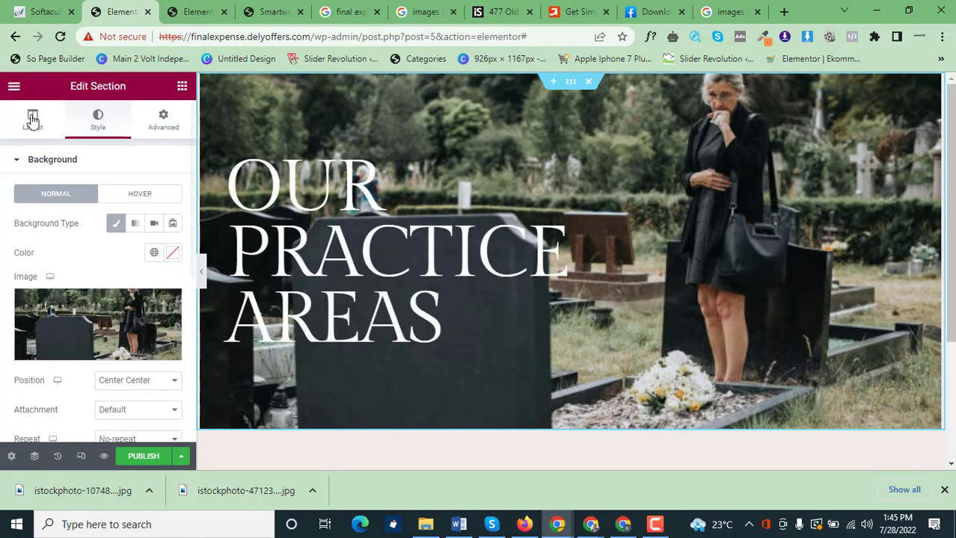
pyautogui.click(32, 126)
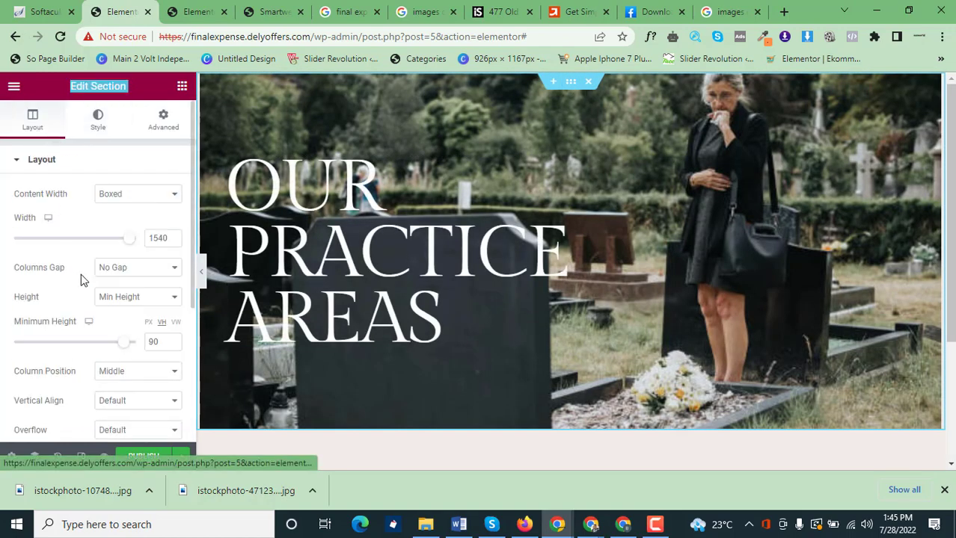
pyautogui.click(148, 298)
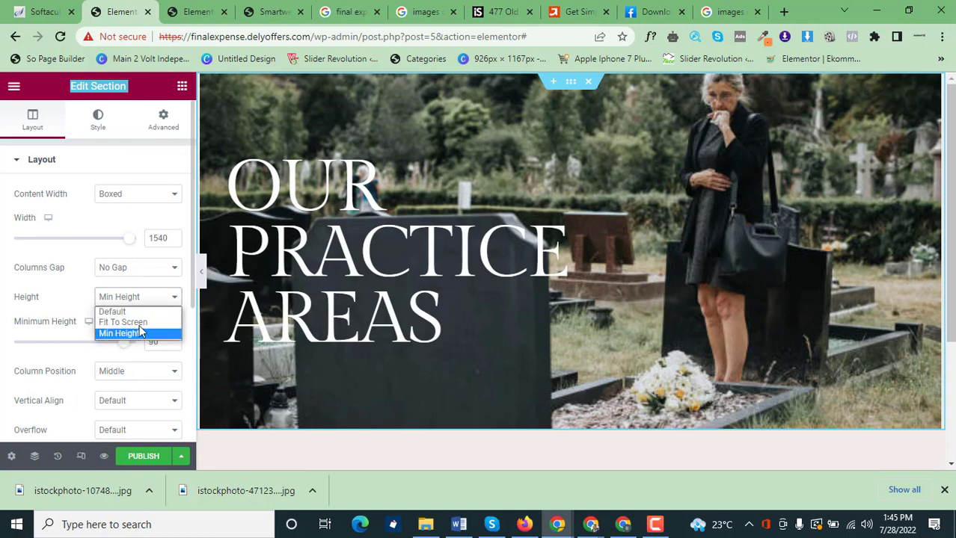
pyautogui.click(124, 322)
# - Publish the page
pyautogui.scroll(-3, 418, 344)
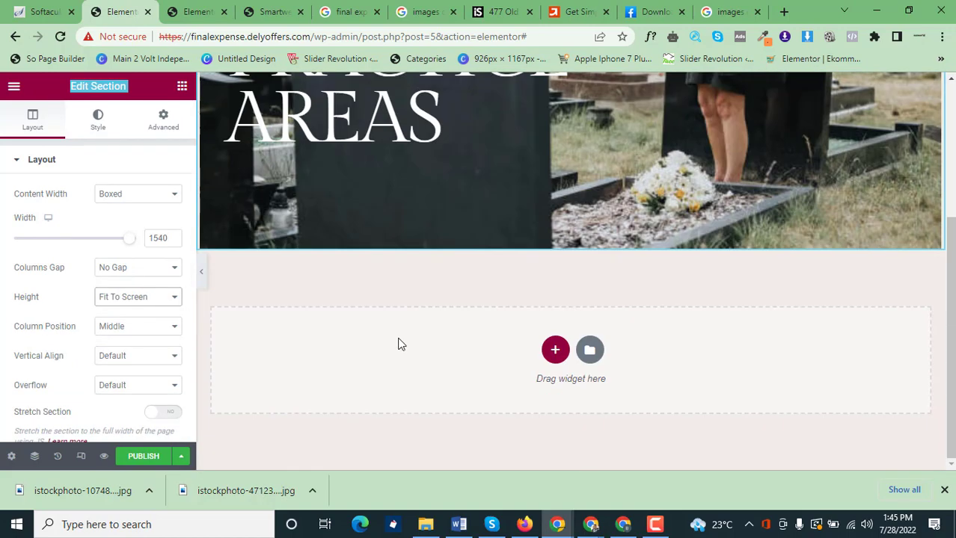
pyautogui.scroll(3, 397, 342)
pyautogui.click(143, 458)
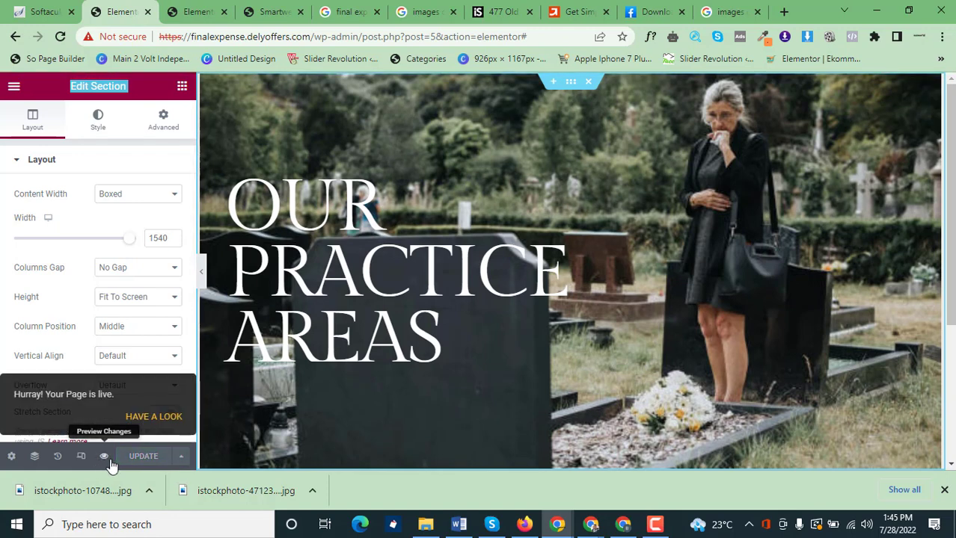
# - Check the live page, then raise the section's content width from 1540 to 1600
pyautogui.click(157, 423)
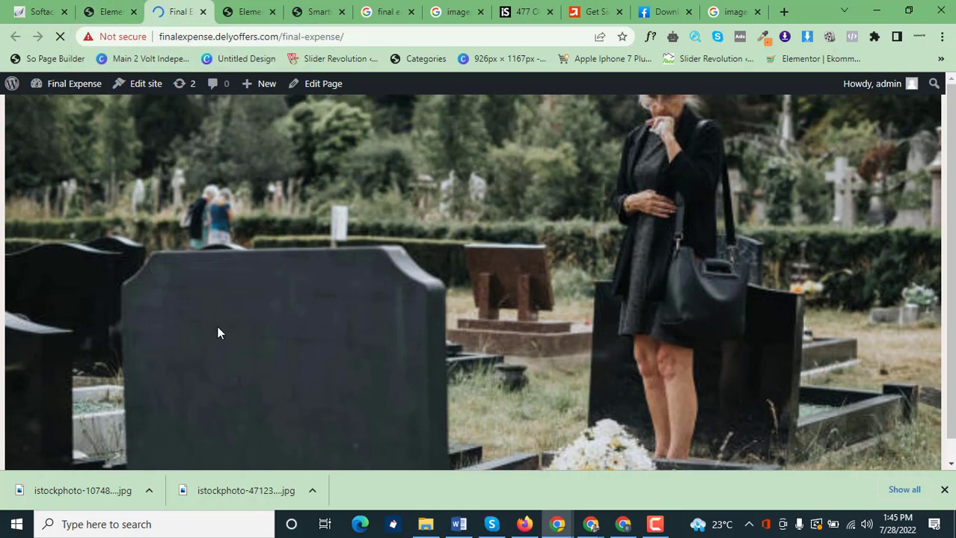
pyautogui.click(107, 11)
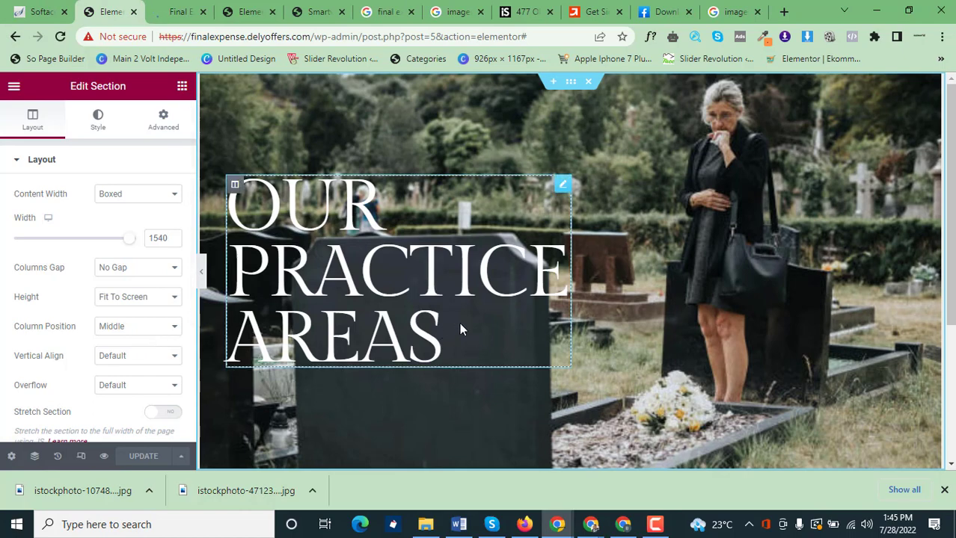
pyautogui.scroll(-3, 251, 346)
pyautogui.scroll(3, 251, 346)
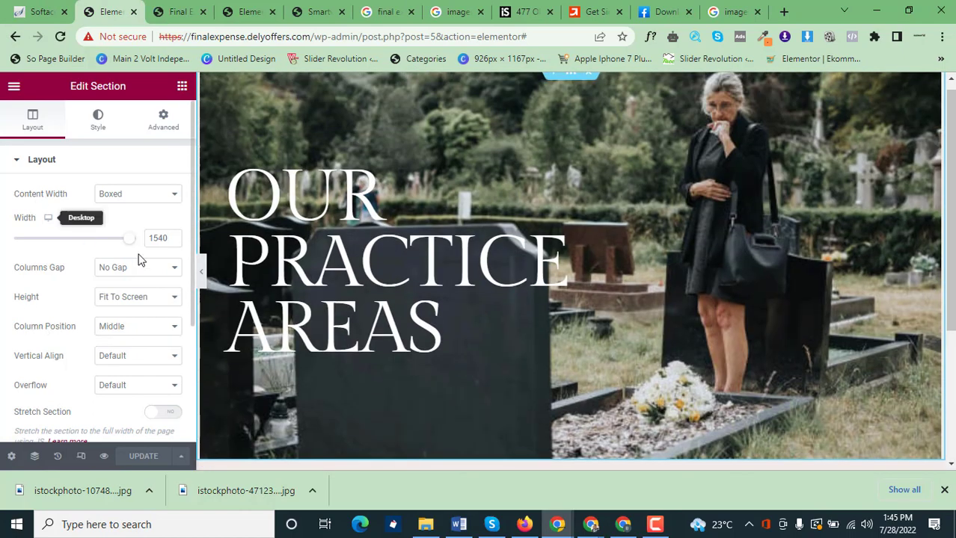
pyautogui.moveTo(132, 245); pyautogui.dragTo(145, 246)
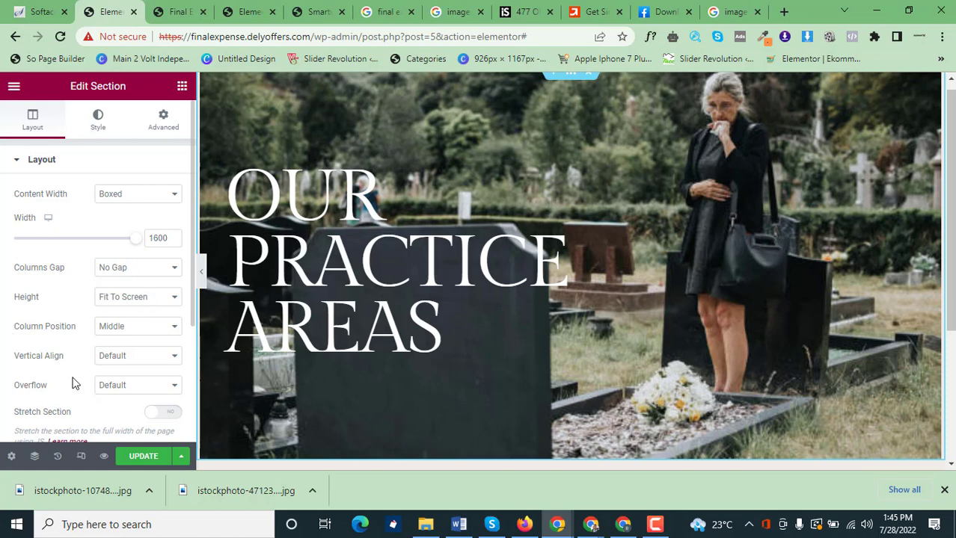
# - Try Stretch column position, revert it to Middle, and set the columns gap to Default
pyautogui.scroll(-2, 75, 367)
pyautogui.scroll(1, 74, 292)
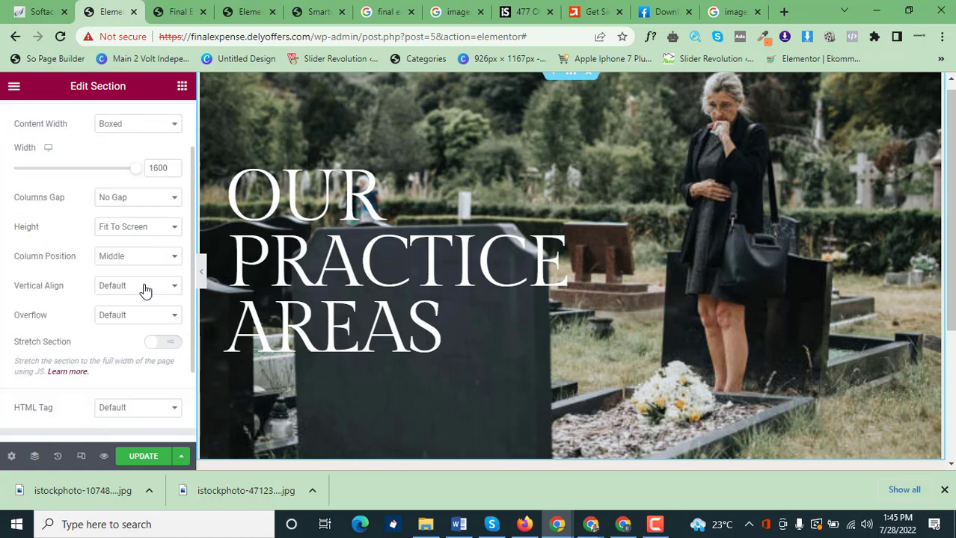
pyautogui.click(147, 258)
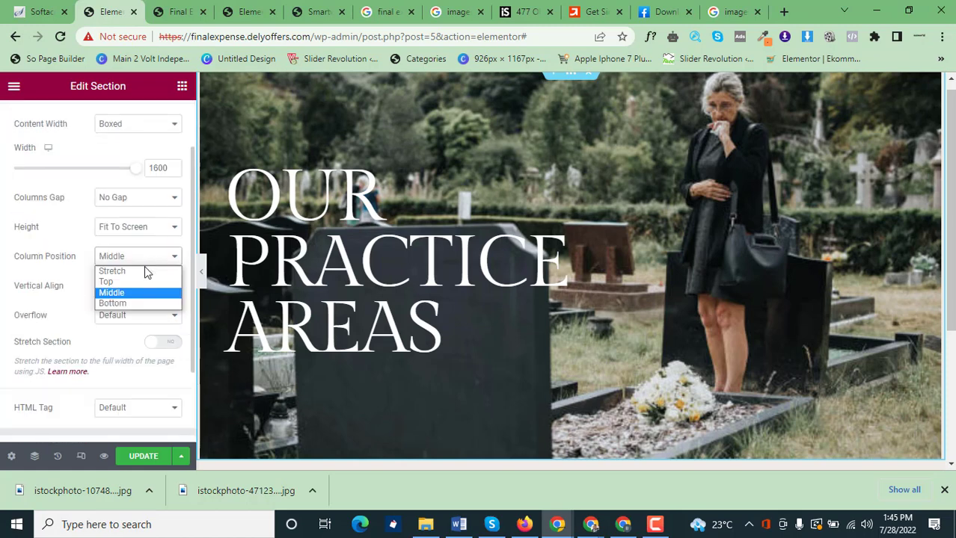
pyautogui.click(113, 271)
pyautogui.scroll(1, 390, 422)
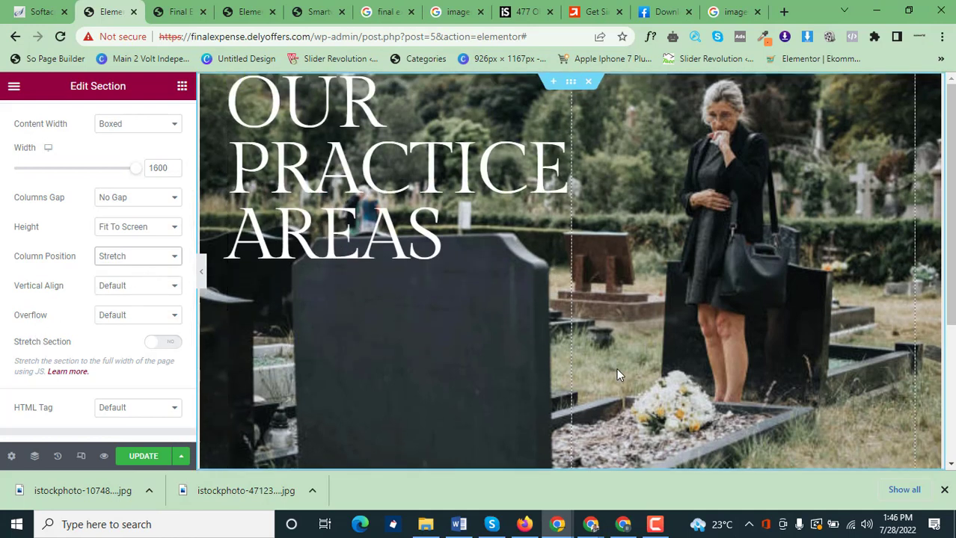
pyautogui.click(123, 257)
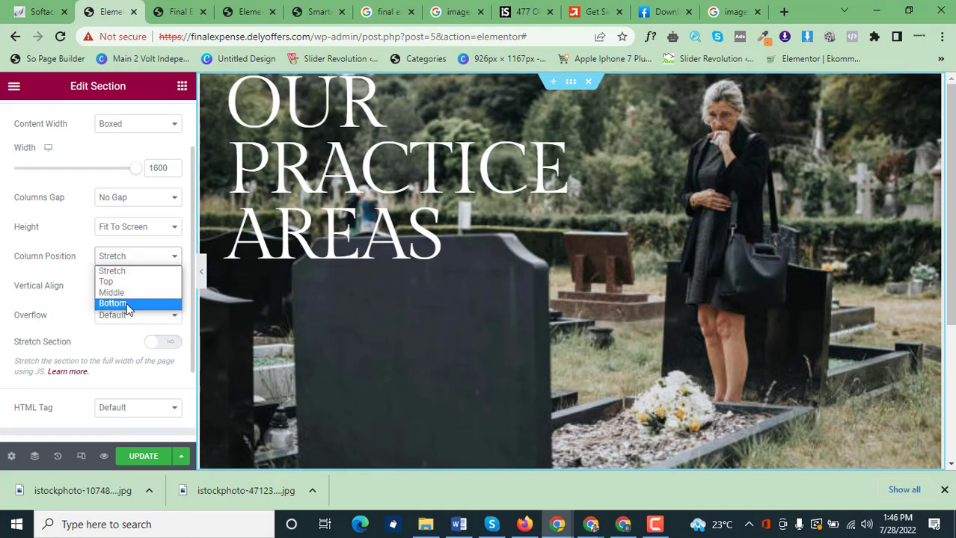
pyautogui.click(136, 292)
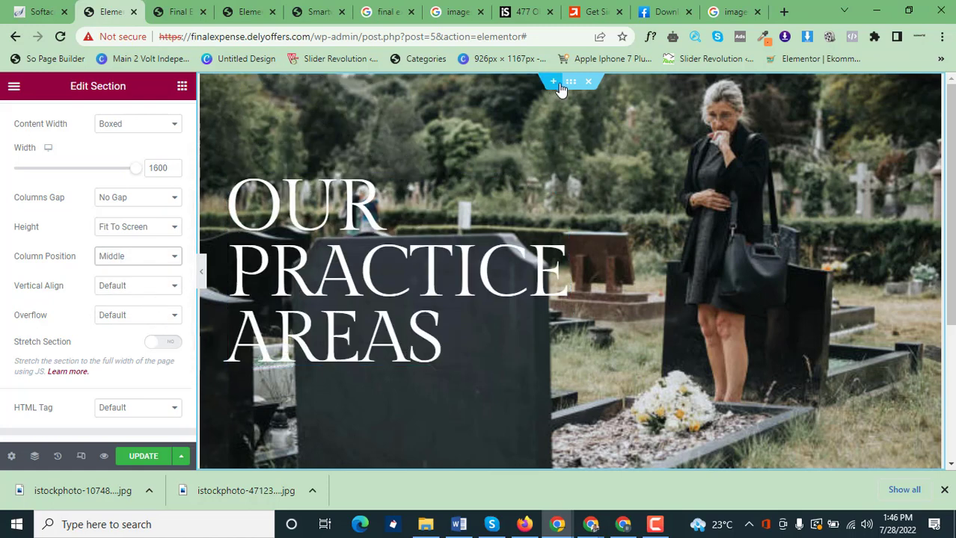
pyautogui.scroll(2, 78, 249)
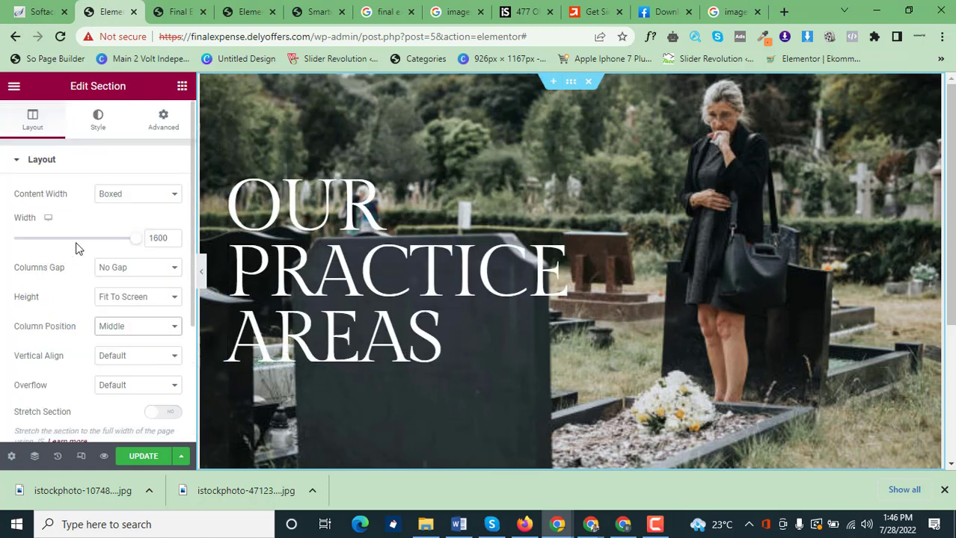
pyautogui.click(139, 271)
pyautogui.click(119, 279)
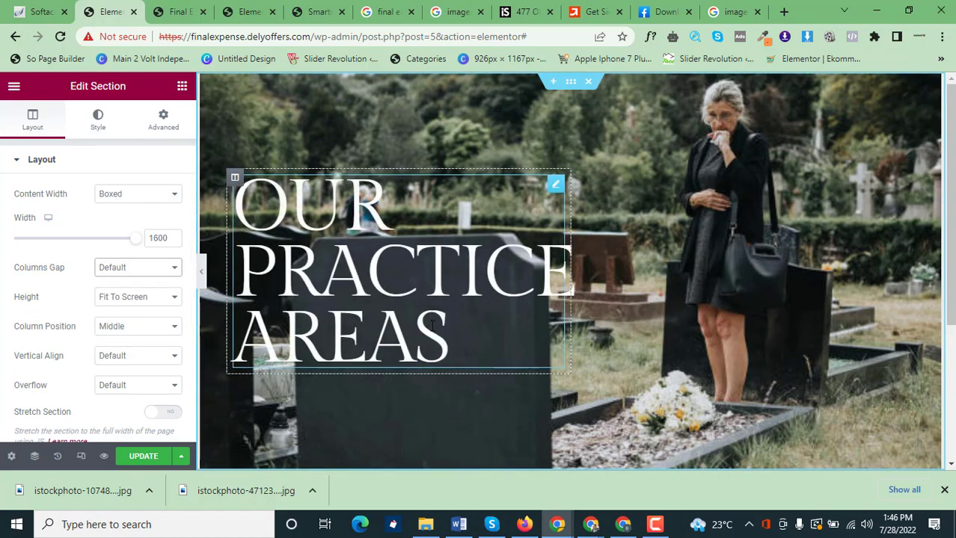
pyautogui.scroll(-4, 474, 350)
pyautogui.scroll(4, 473, 346)
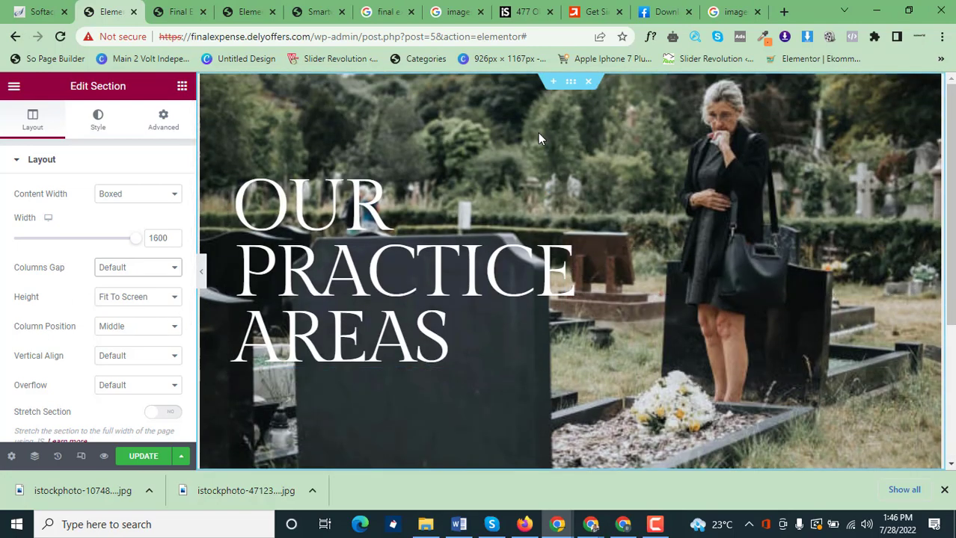
# - Set the hero background position to Default, then view final expense landing page samples
pyautogui.click(100, 117)
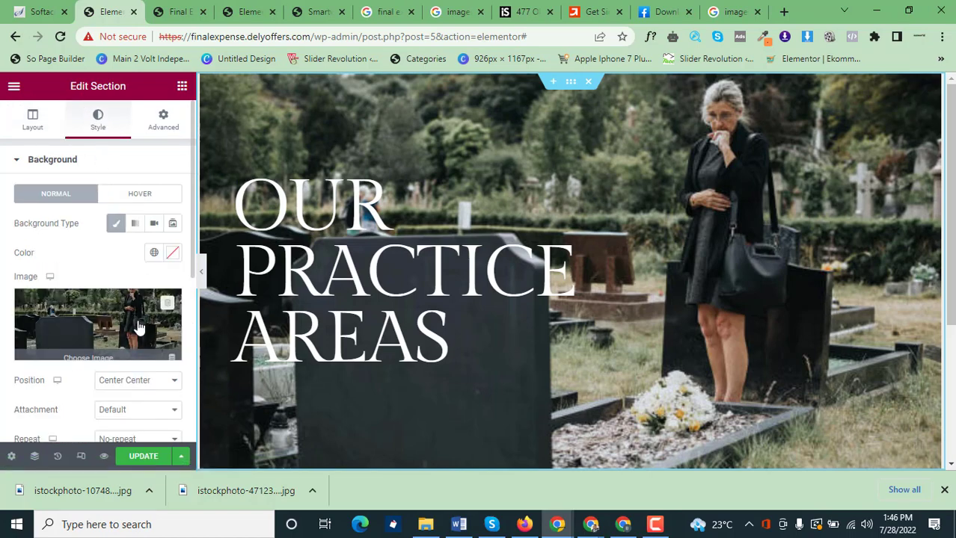
pyautogui.scroll(-3, 146, 340)
pyautogui.click(155, 172)
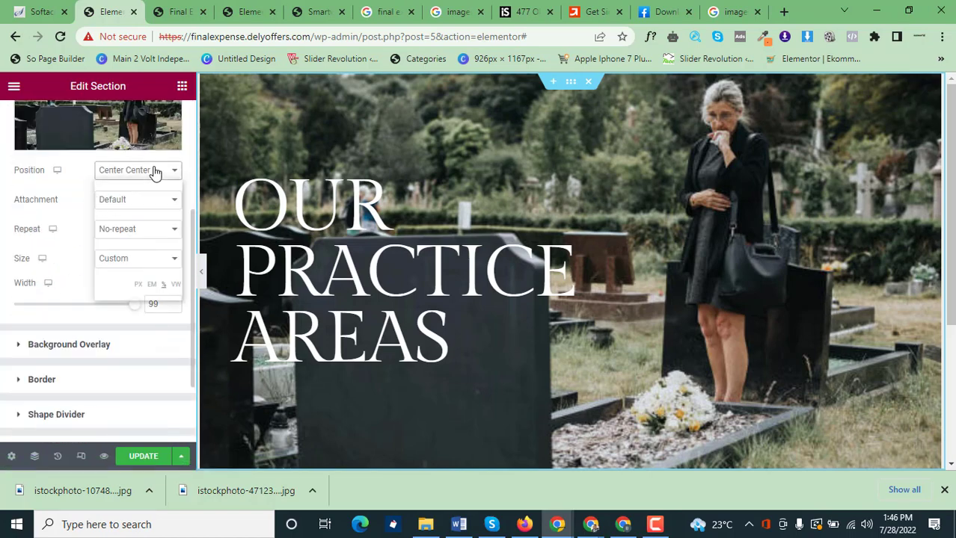
pyautogui.click(148, 188)
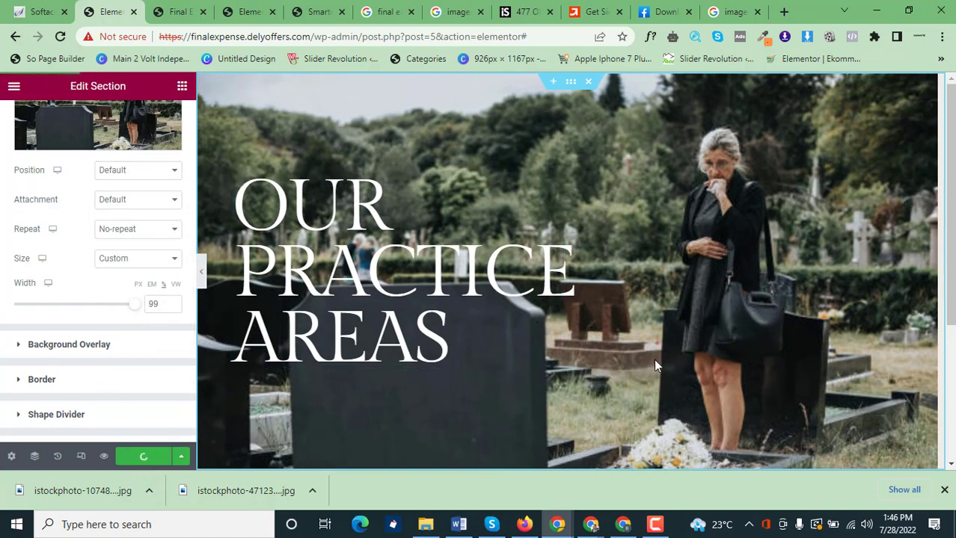
pyautogui.scroll(-3, 655, 366)
pyautogui.scroll(3, 659, 363)
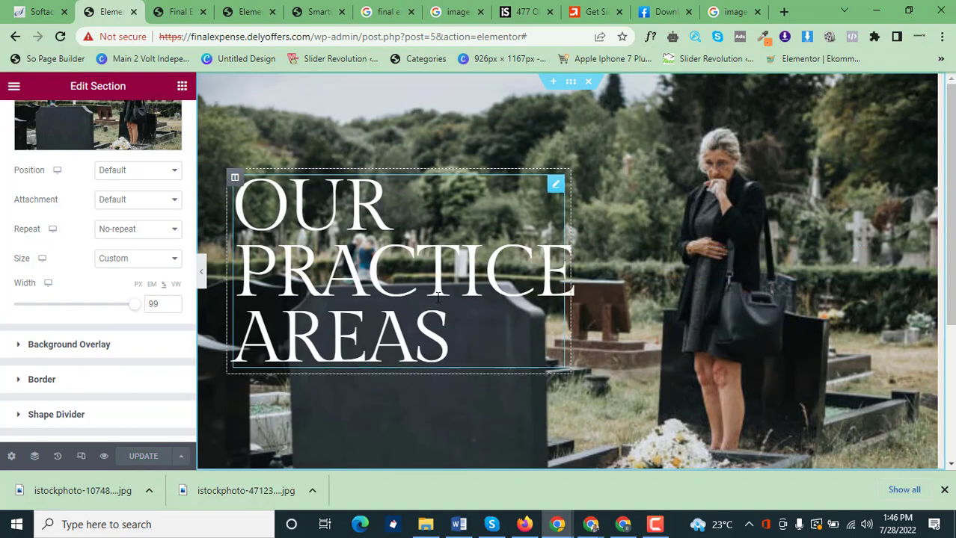
pyautogui.click(385, 11)
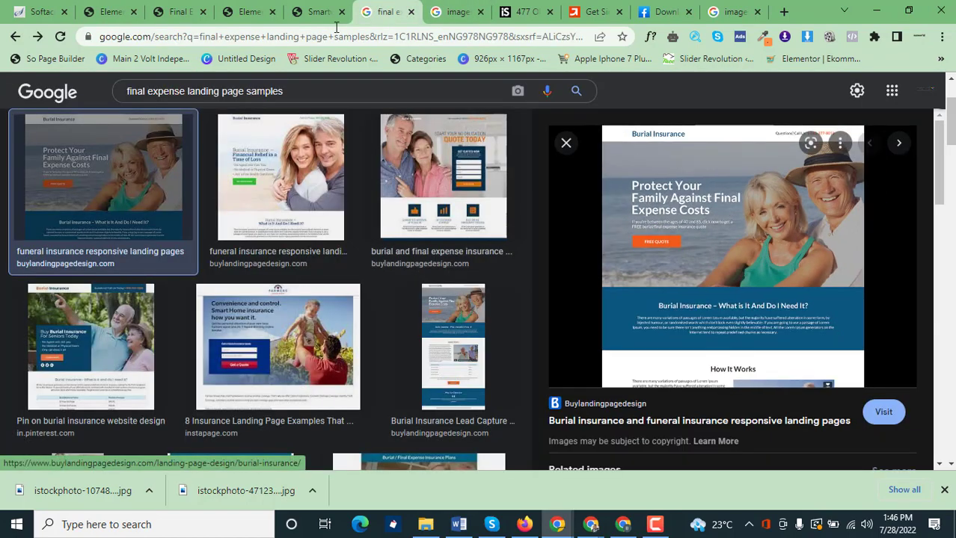
# - Check the live page, then retype the heading as 'PROTECT YOUR FAMILY AGAINST FINAL EXPENSE COST'
pyautogui.click(316, 10)
pyautogui.click(171, 9)
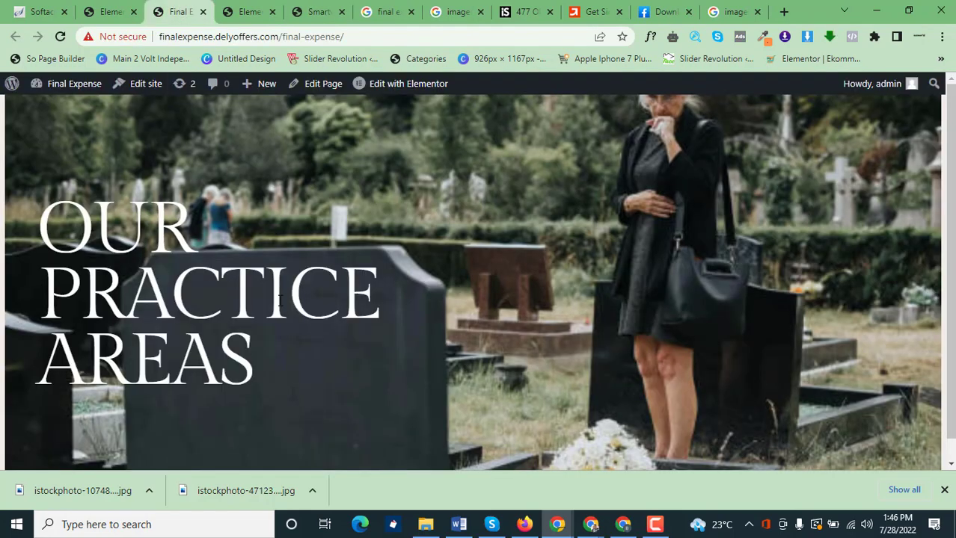
pyautogui.click(134, 6)
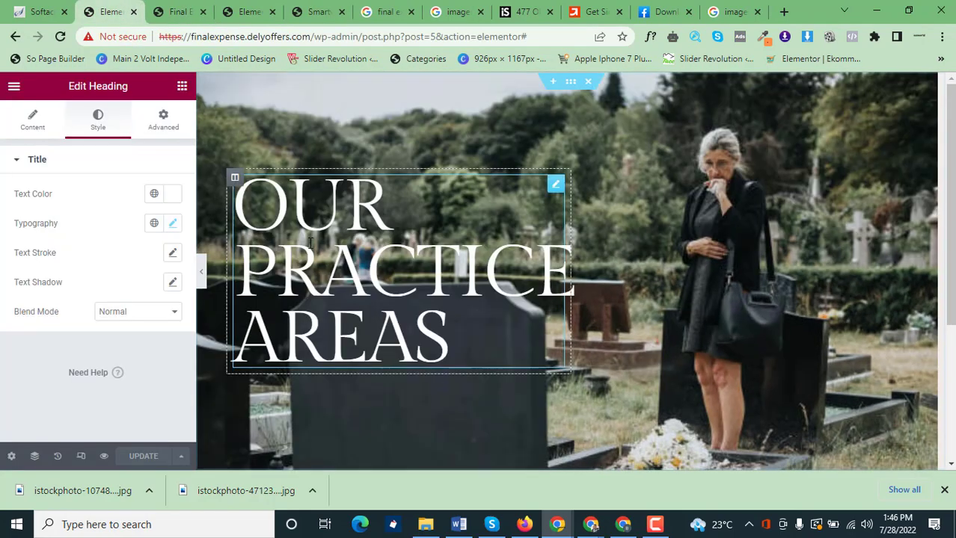
pyautogui.hotkey('ctrl', 'a')
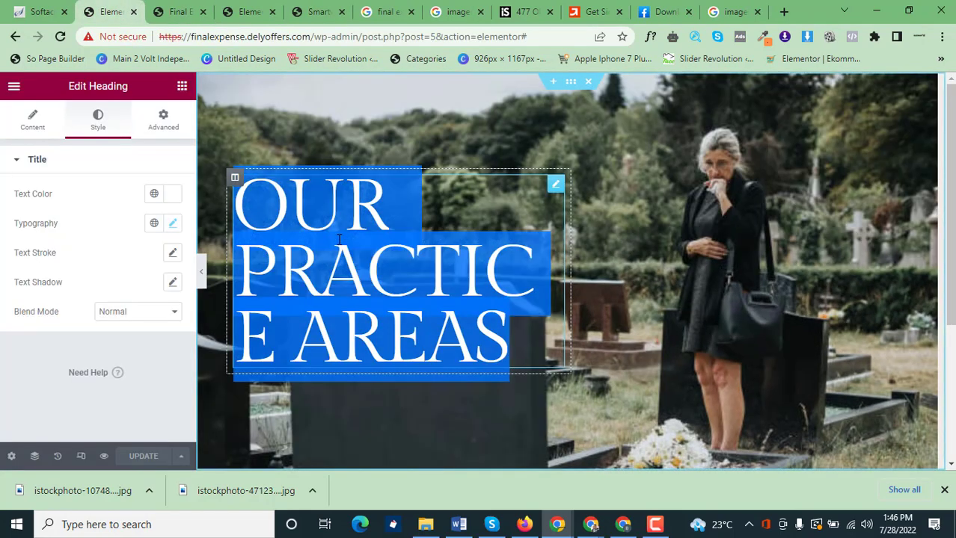
pyautogui.write('PROTECT')
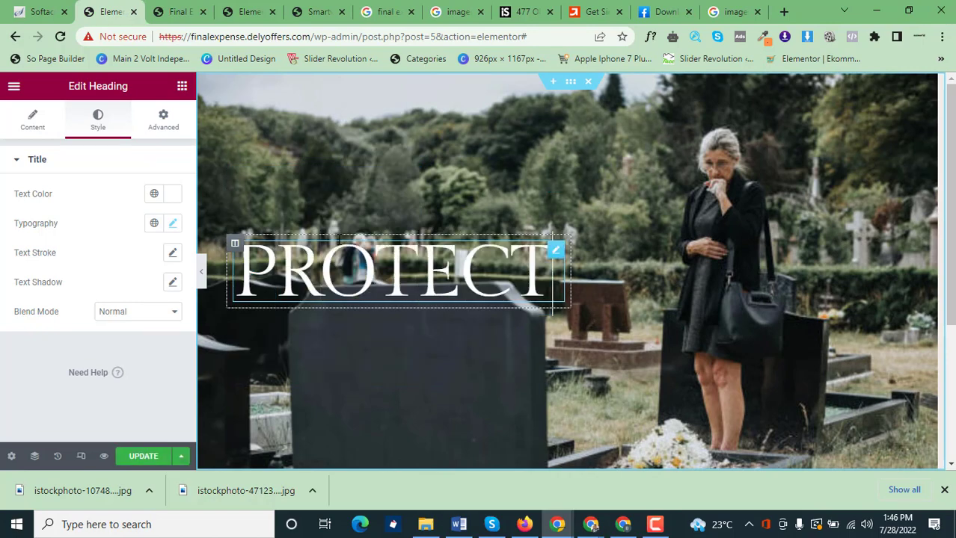
pyautogui.press('Return')
pyautogui.write('YOUR')
pyautogui.press('Return')
pyautogui.write('FAMILY')
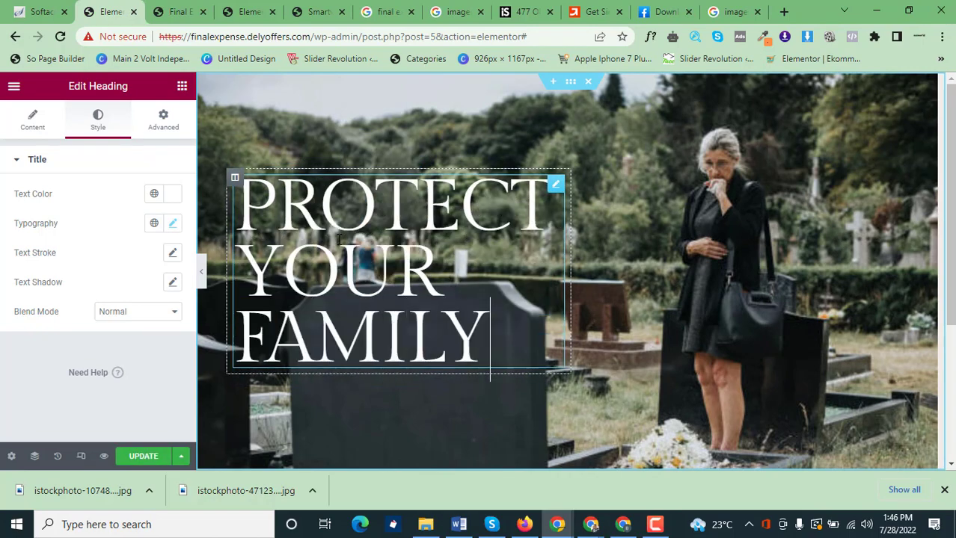
pyautogui.press('Return')
pyautogui.write('AGAINST FINAL EXPER')
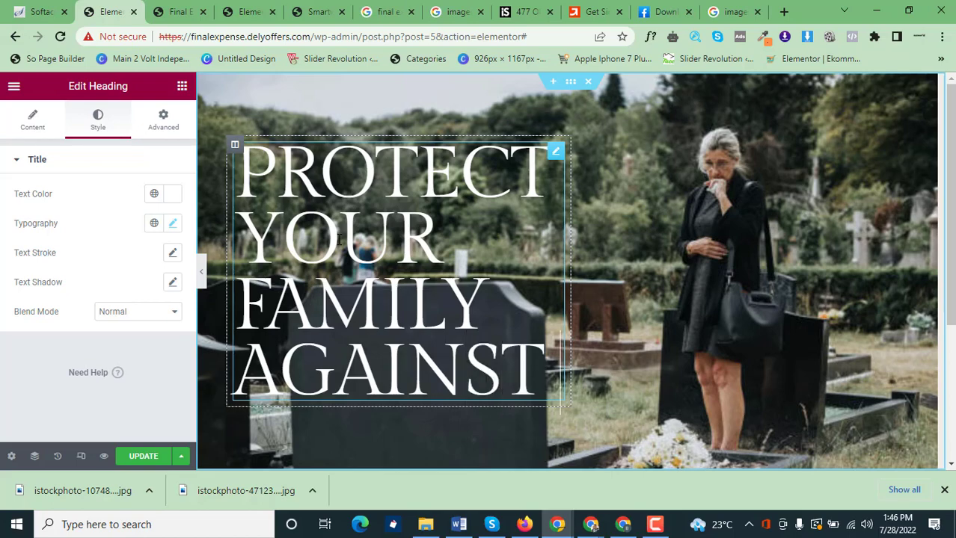
pyautogui.press('BackSpace')
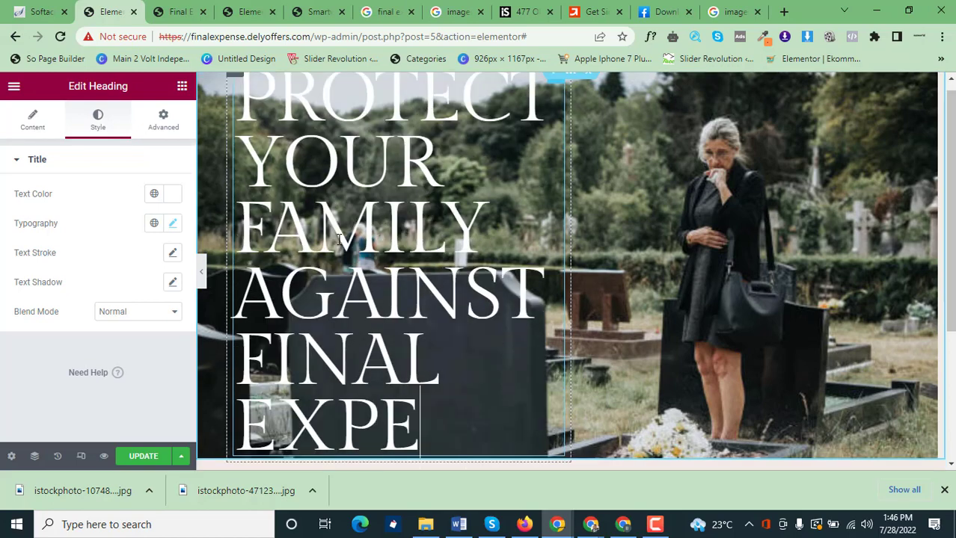
pyautogui.write('NSE COST')
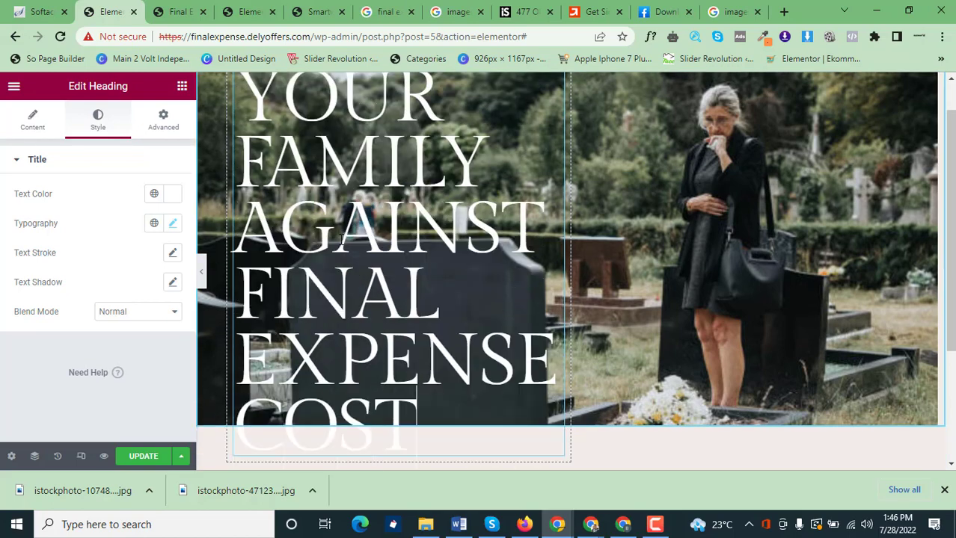
# - Adjust the heading's font size and widen its column so the lines run longer
pyautogui.click(173, 225)
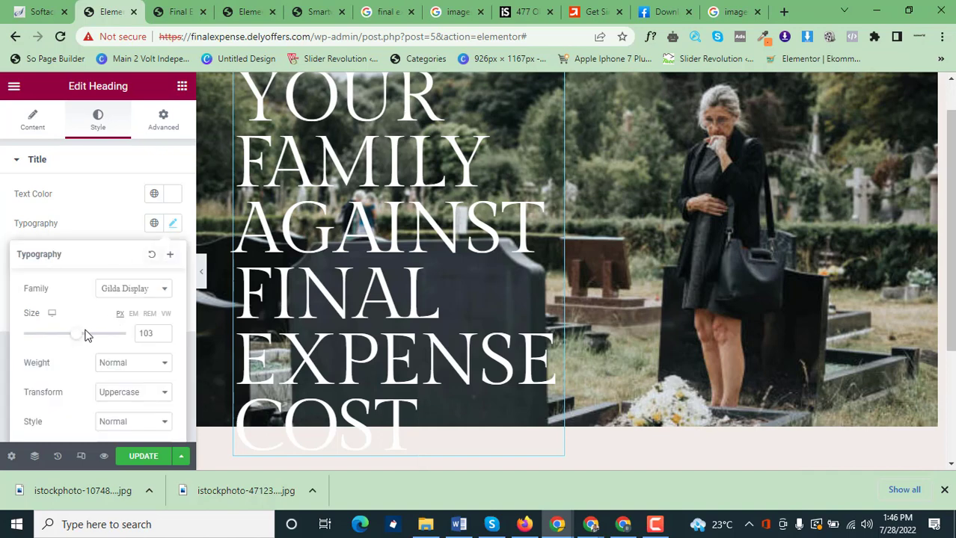
pyautogui.moveTo(71, 342)
pyautogui.mouseDown()
pyautogui.moveTo(47, 341)
pyautogui.moveTo(82, 341)
pyautogui.mouseUp()
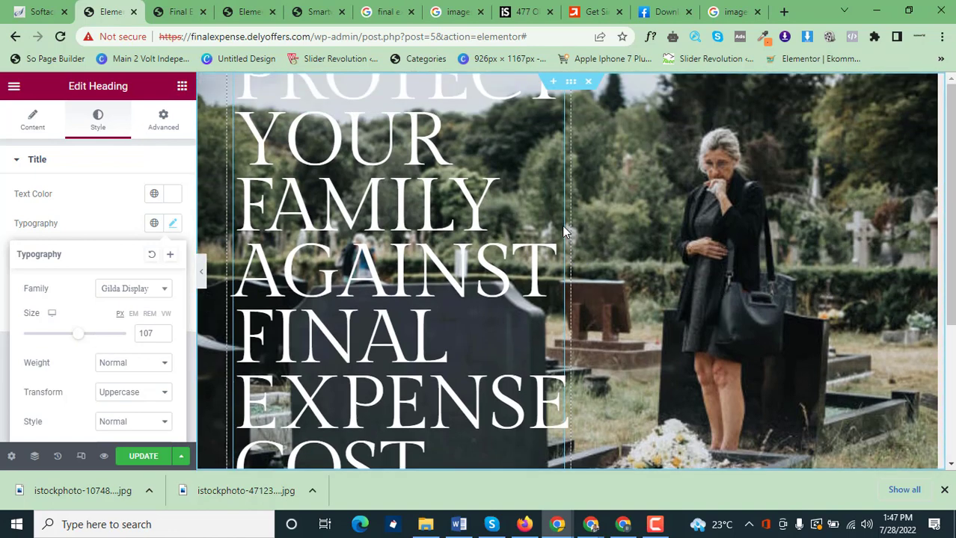
pyautogui.click(561, 226)
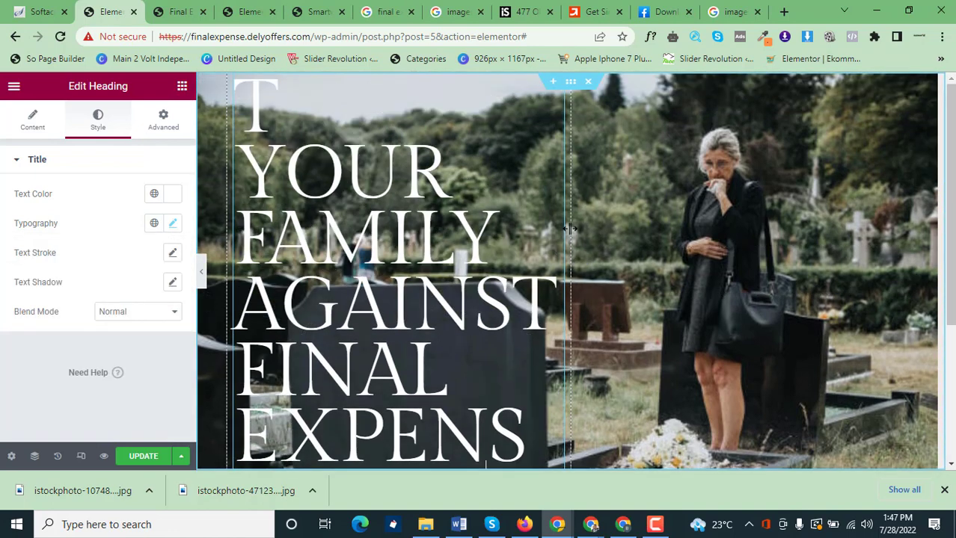
pyautogui.moveTo(570, 229); pyautogui.dragTo(896, 258)
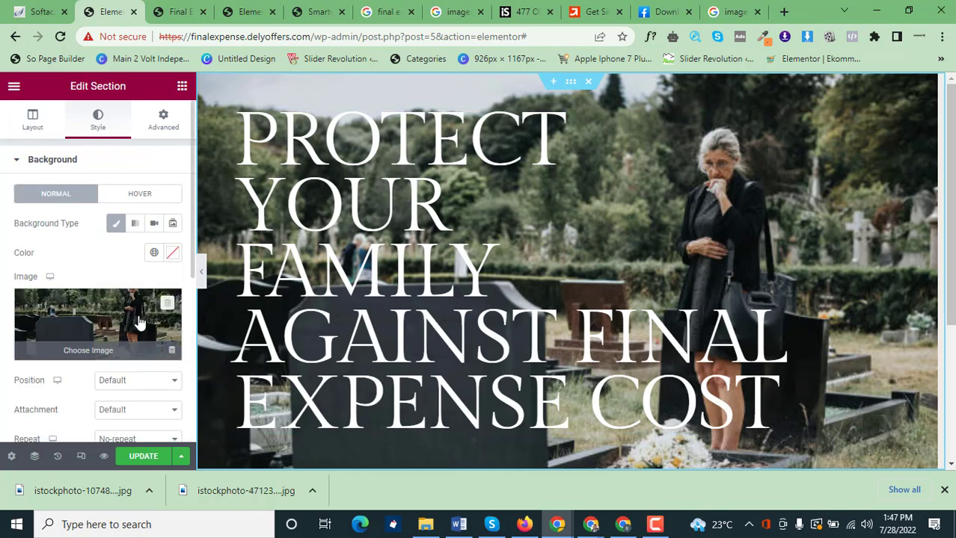
# - Give the hero photo a dark #331616 background overlay colour
pyautogui.scroll(-3, 112, 321)
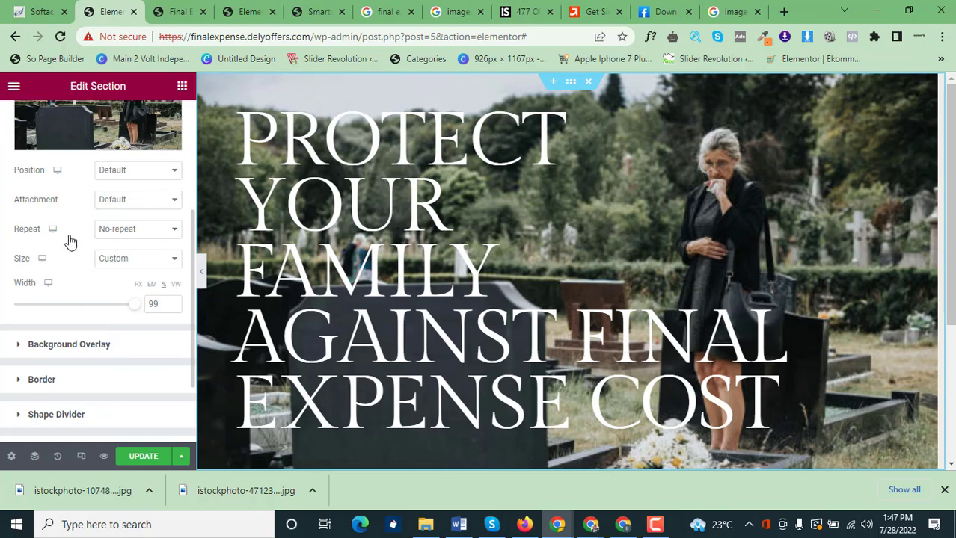
pyautogui.click(75, 344)
pyautogui.scroll(-1, 114, 351)
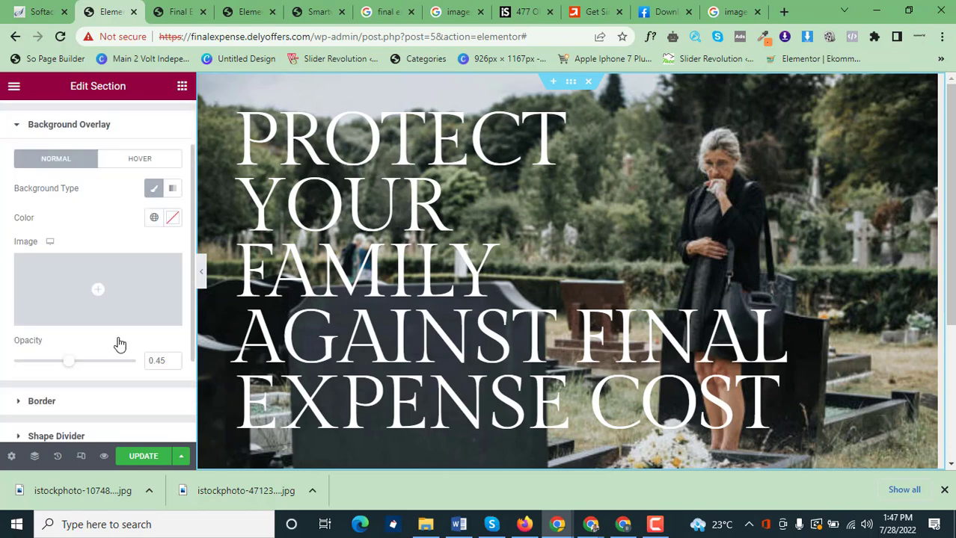
pyautogui.scroll(1, 119, 340)
pyautogui.click(170, 290)
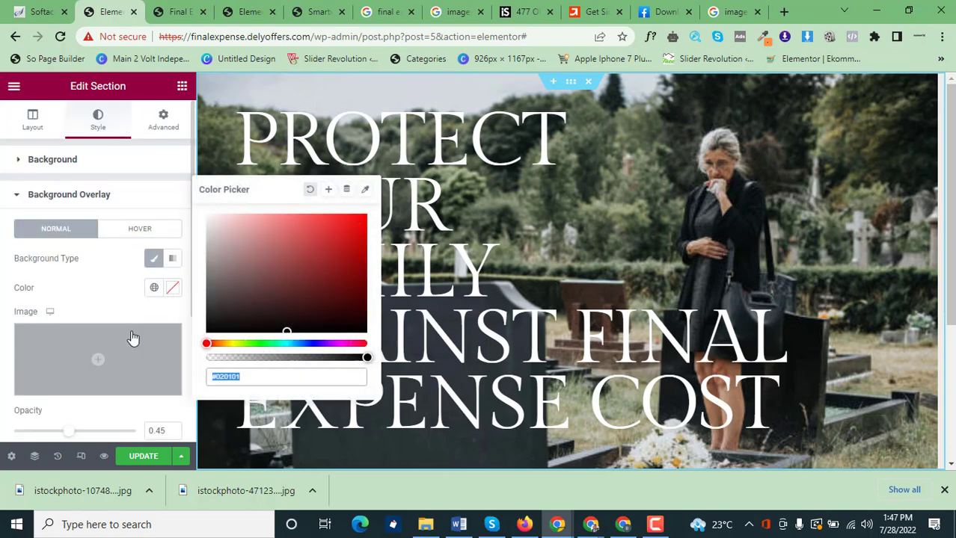
pyautogui.click(285, 325)
pyautogui.moveTo(285, 324)
pyautogui.mouseDown()
pyautogui.moveTo(239, 252)
pyautogui.moveTo(211, 318)
pyautogui.mouseUp()
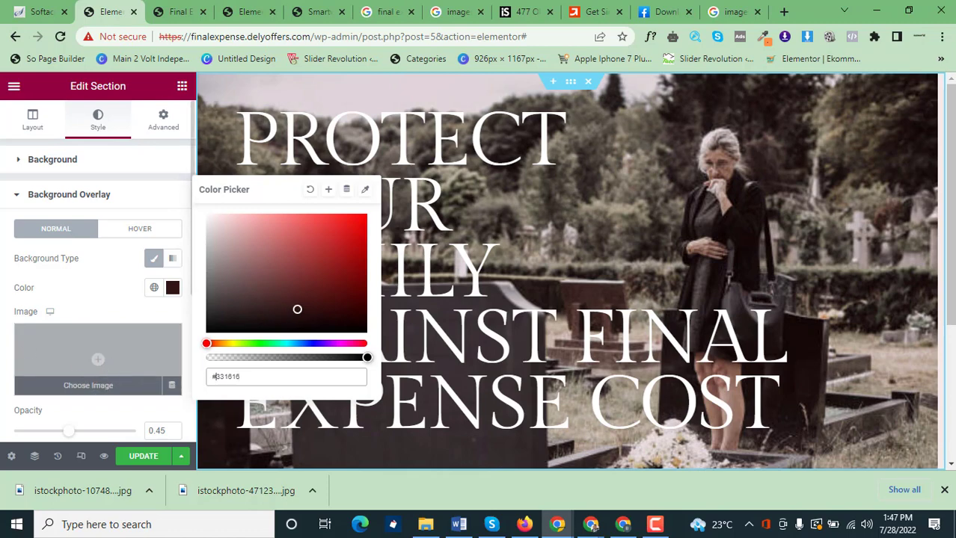
pyautogui.click(8, 289)
# - Save the page changes with Ctrl+S
pyautogui.scroll(-4, 23, 299)
pyautogui.scroll(-2, 507, 385)
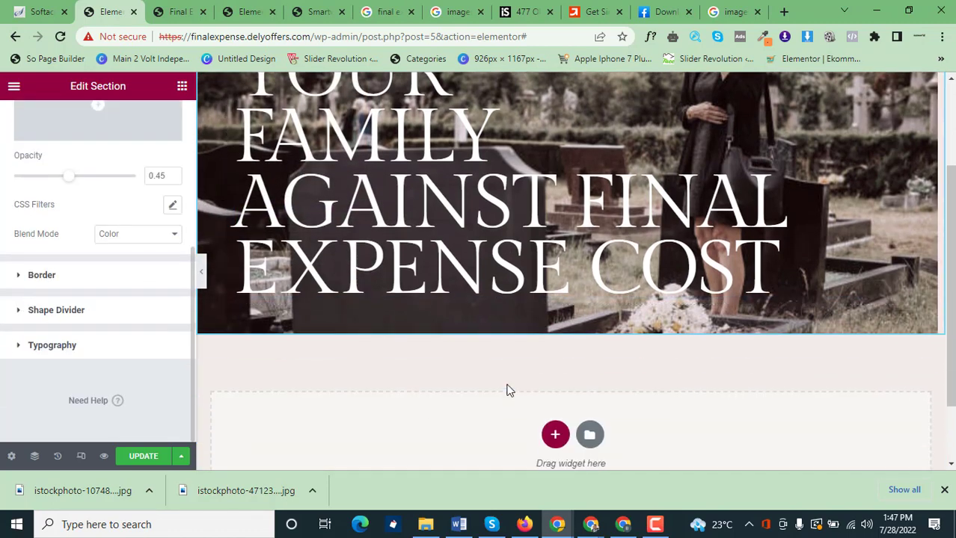
pyautogui.scroll(2, 506, 384)
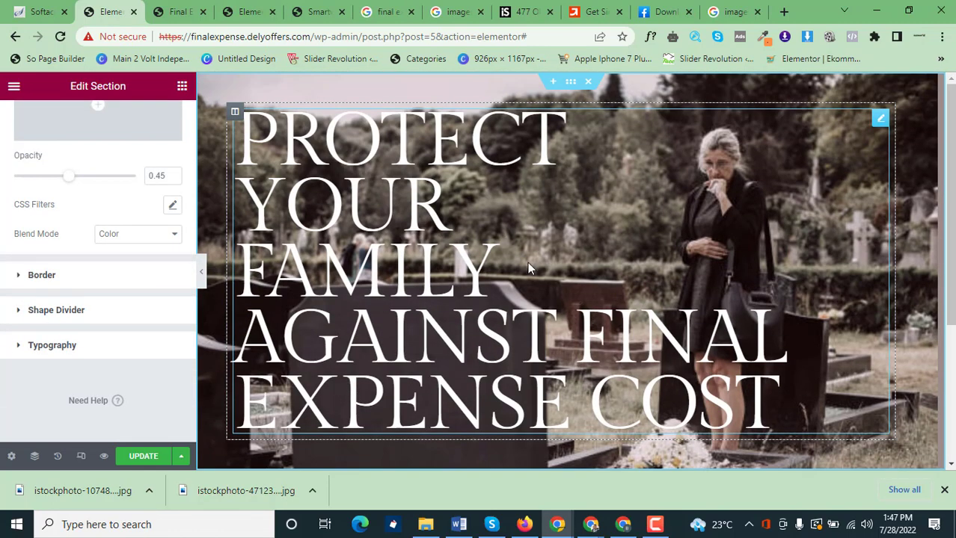
pyautogui.scroll(-2, 495, 346)
pyautogui.scroll(2, 774, 395)
pyautogui.hotkey('ctrl', 's')
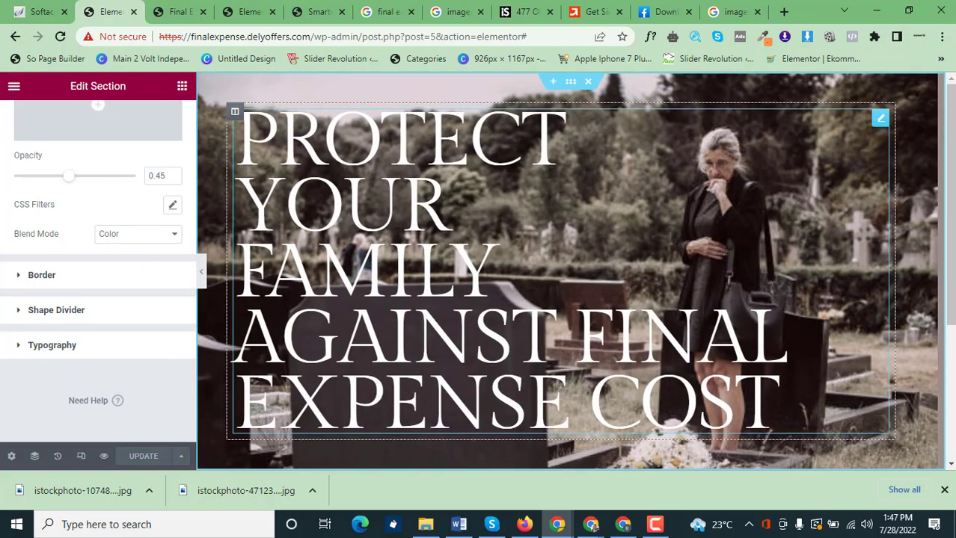
pyautogui.scroll(-3, 618, 296)
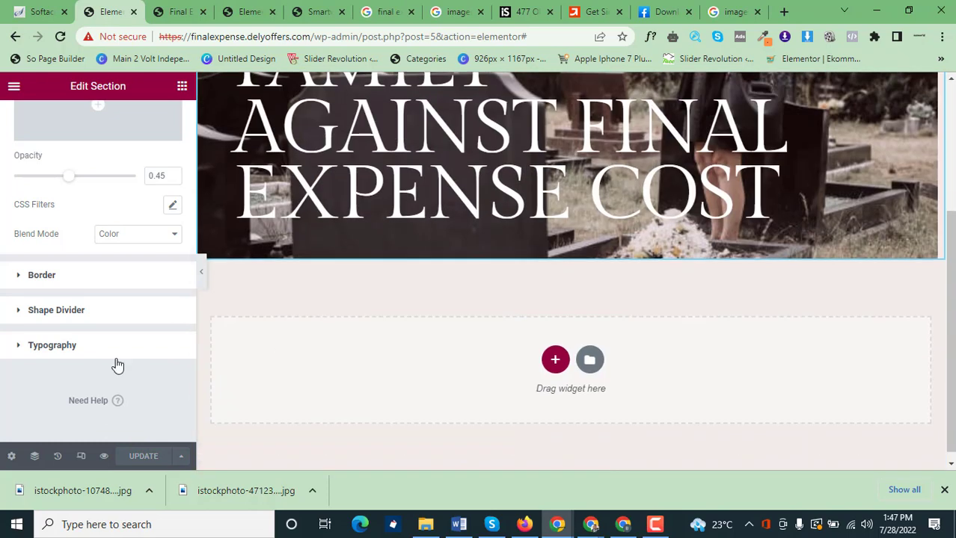
# - Preview the page's new heading over the darkened hero photo, then open About WordPress from the logo menu
pyautogui.click(104, 457)
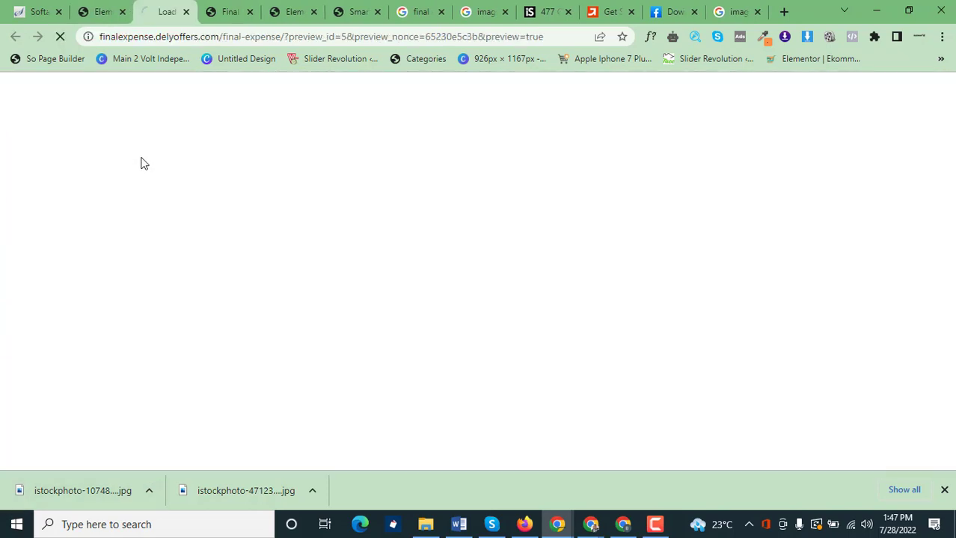
pyautogui.click(104, 11)
pyautogui.scroll(5, 53, 318)
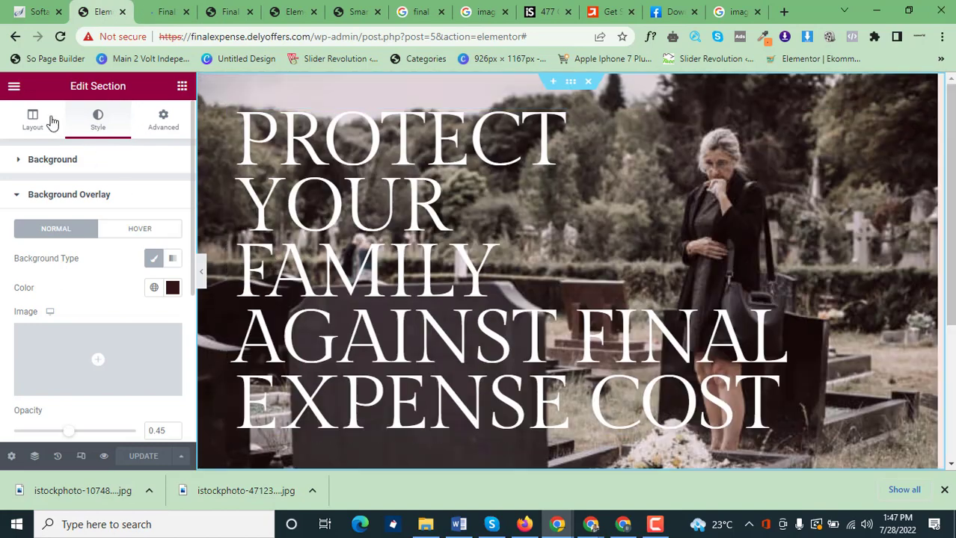
pyautogui.click(169, 3)
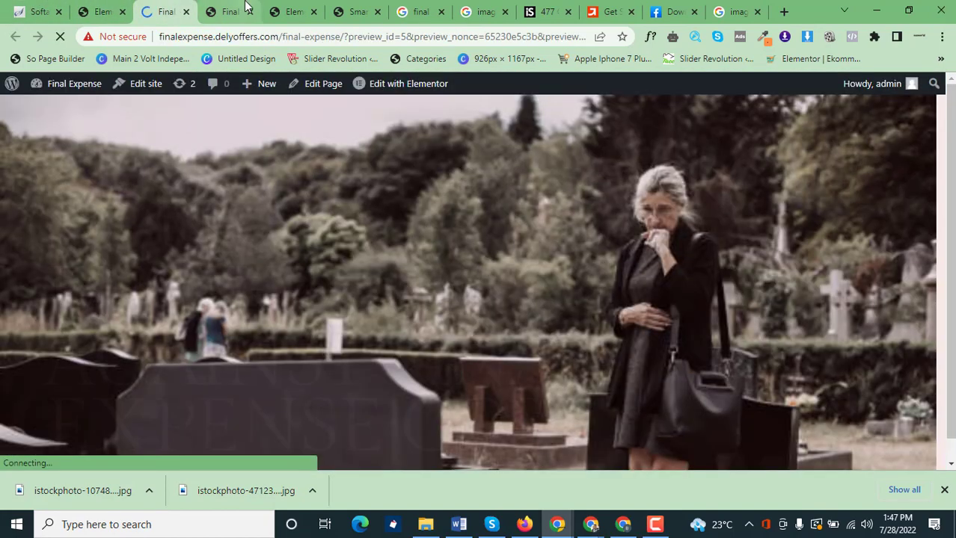
pyautogui.click(244, 3)
pyautogui.click(169, 9)
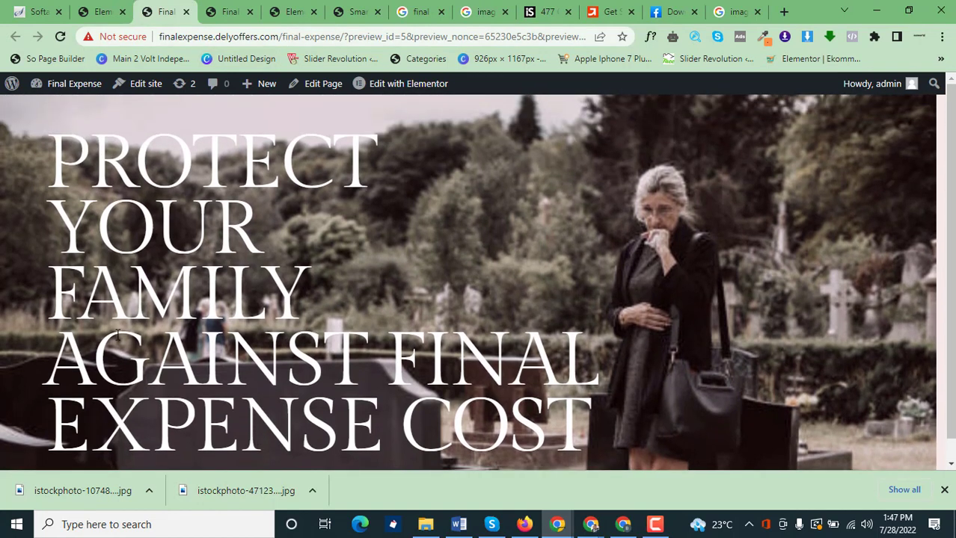
pyautogui.moveTo(12, 85)
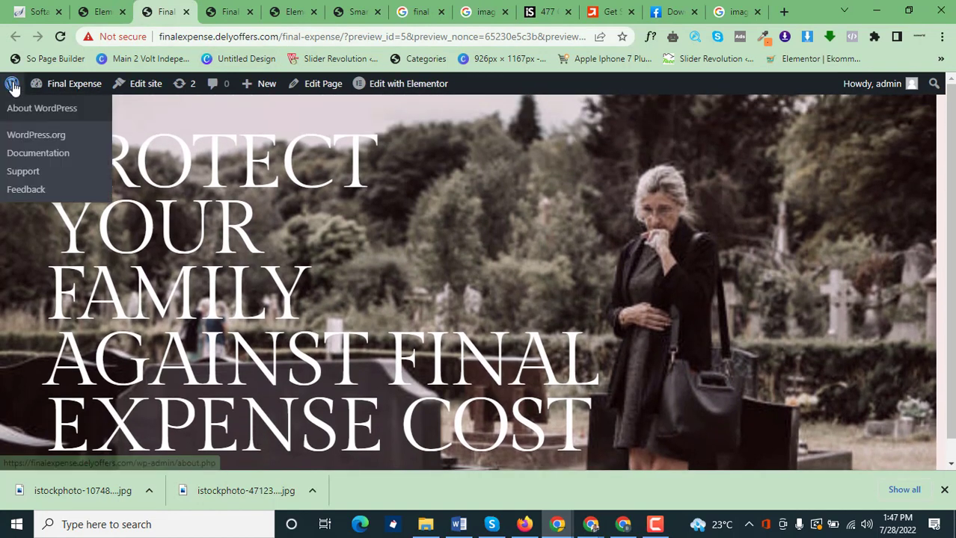
pyautogui.click(34, 104)
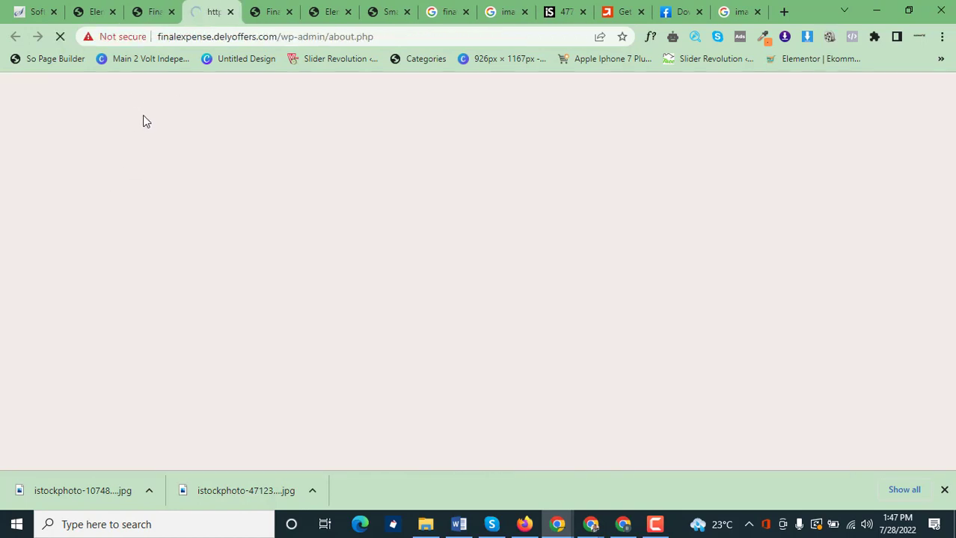
# - Return to the WordPress admin tab and navigate to Settings > Permalinks
pyautogui.click(155, 12)
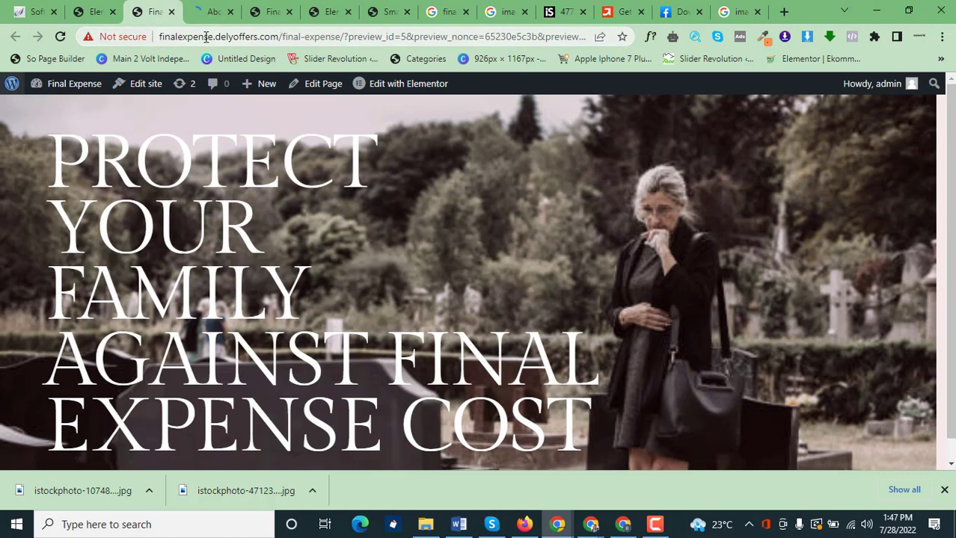
pyautogui.click(213, 12)
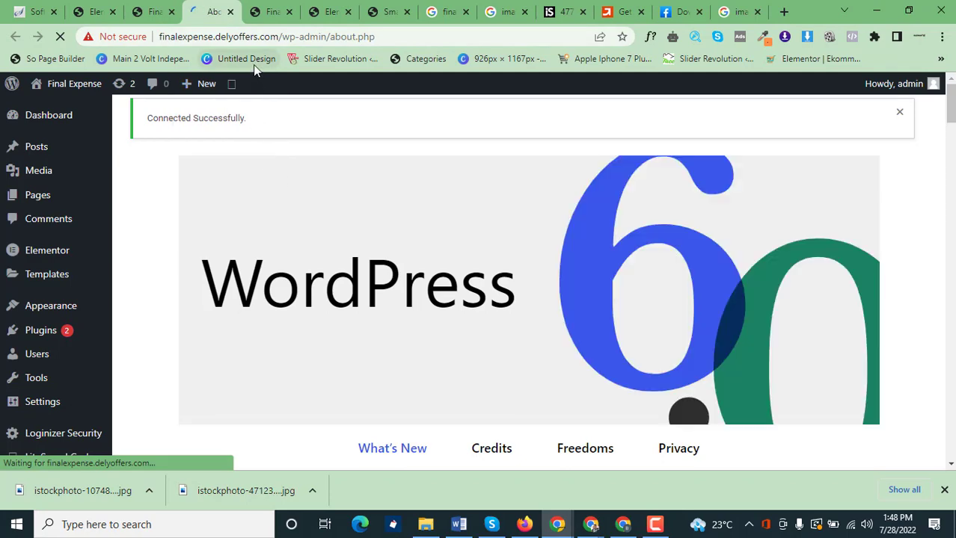
pyautogui.scroll(-3, 22, 277)
pyautogui.scroll(3, 56, 277)
pyautogui.scroll(-3, 56, 276)
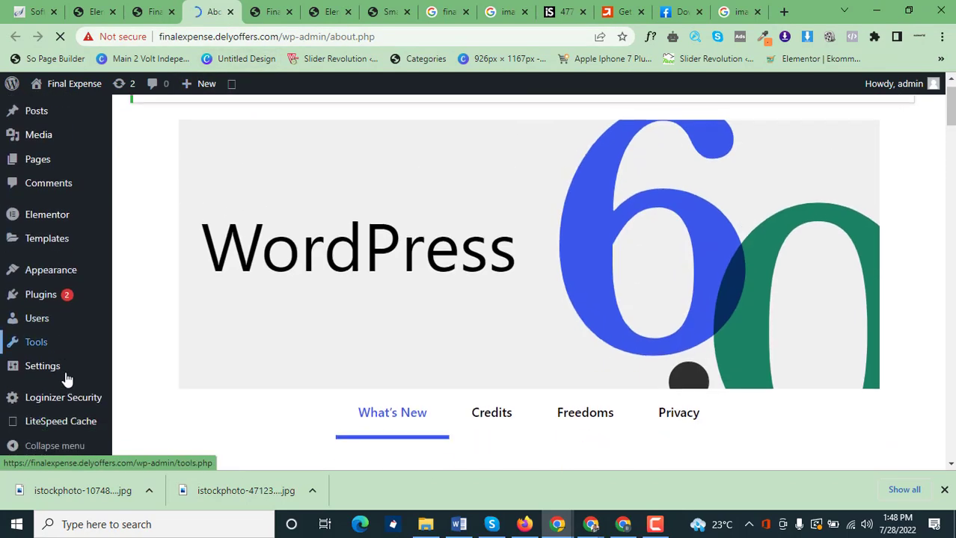
pyautogui.moveTo(46, 370)
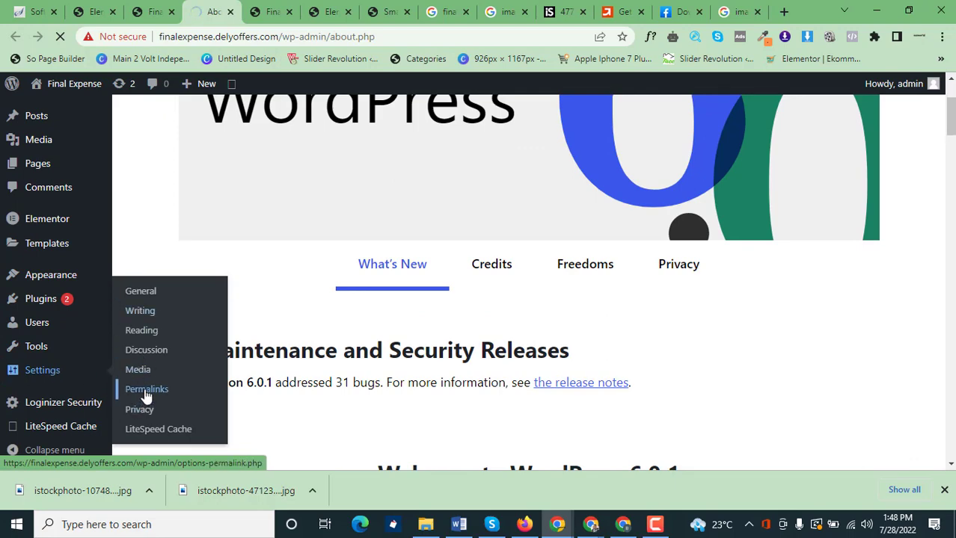
# - Switch the permalink structure to Post name and save the changes
pyautogui.scroll(-3, 188, 390)
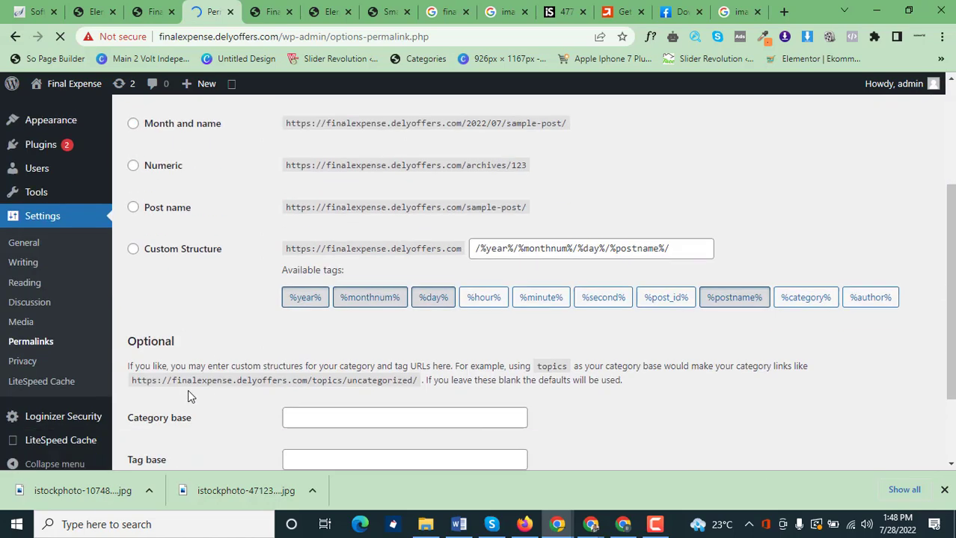
pyautogui.scroll(3, 251, 329)
pyautogui.scroll(-1, 230, 371)
pyautogui.scroll(-1, 231, 376)
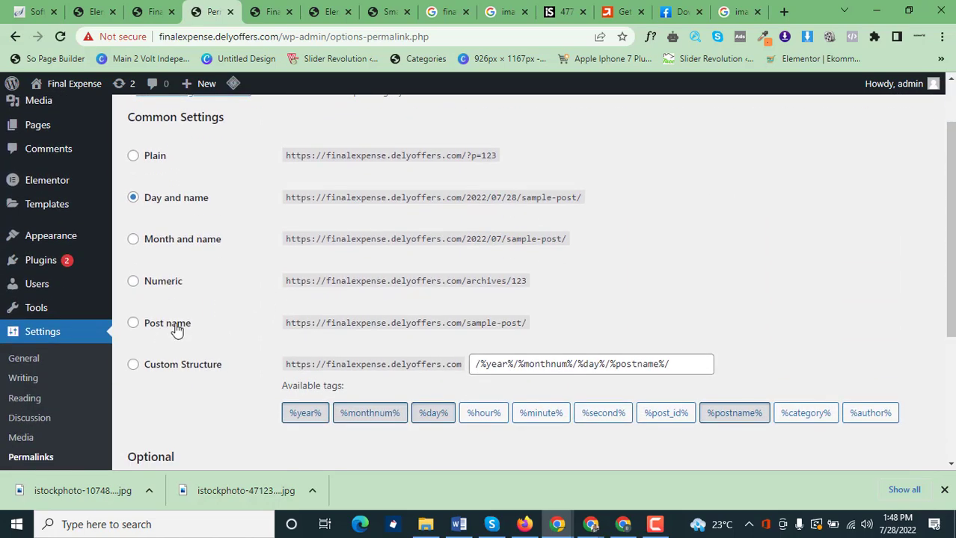
pyautogui.click(133, 323)
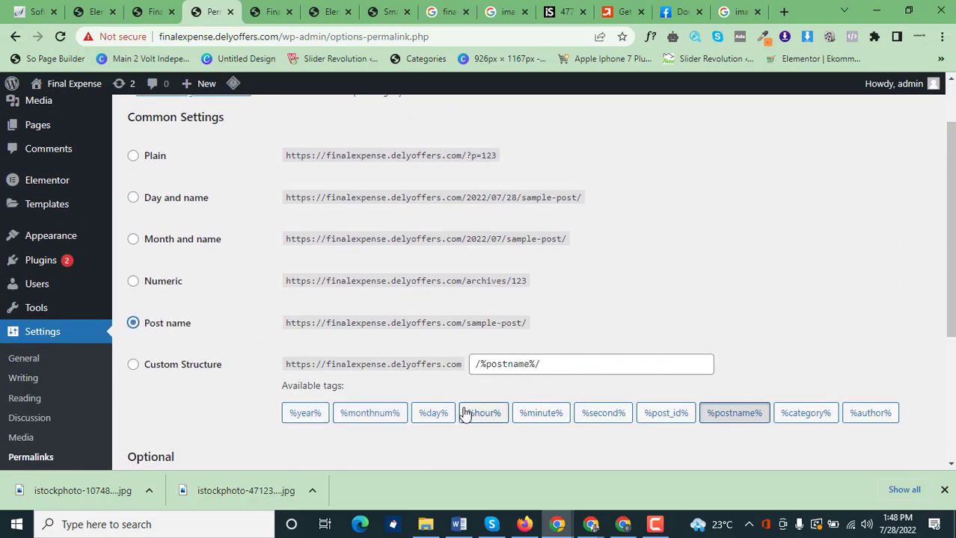
pyautogui.scroll(-3, 364, 400)
pyautogui.click(161, 400)
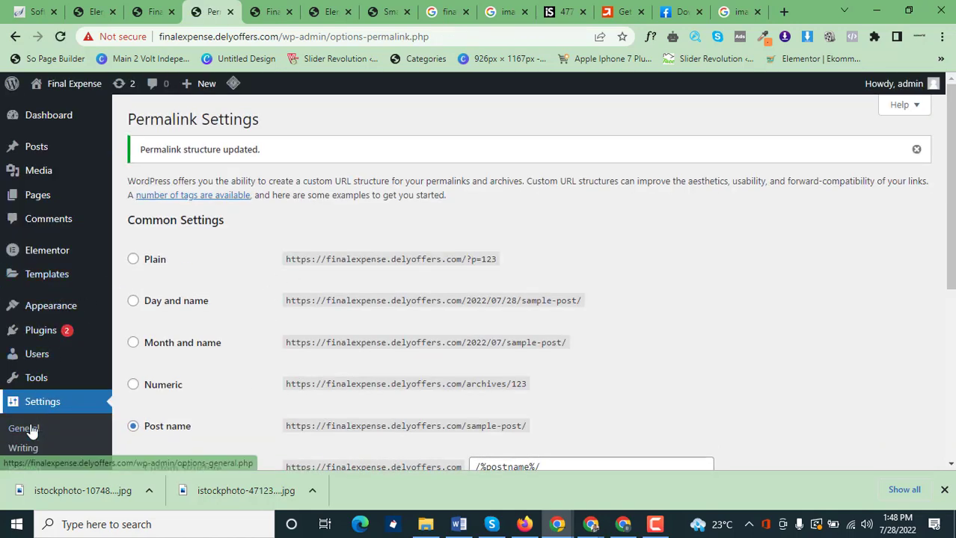
pyautogui.scroll(-3, 34, 423)
# - In Reading Settings, make the static Final Expense page the homepage and save
pyautogui.click(66, 278)
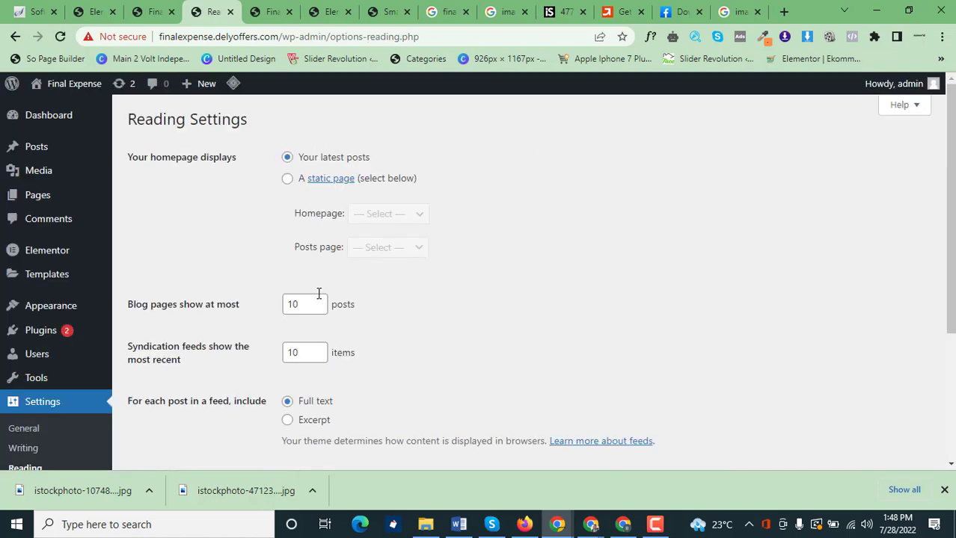
pyautogui.click(287, 179)
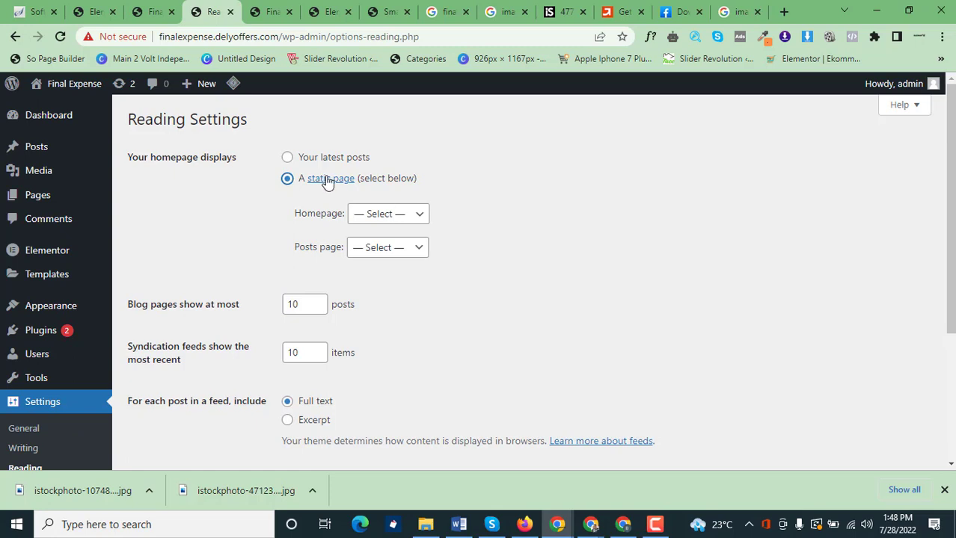
pyautogui.click(403, 217)
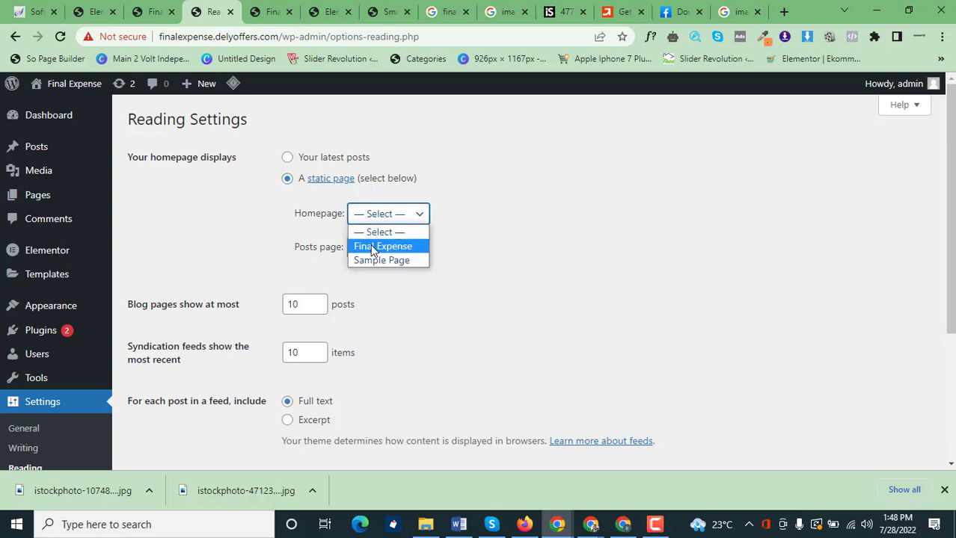
pyautogui.click(374, 247)
pyautogui.scroll(-3, 441, 314)
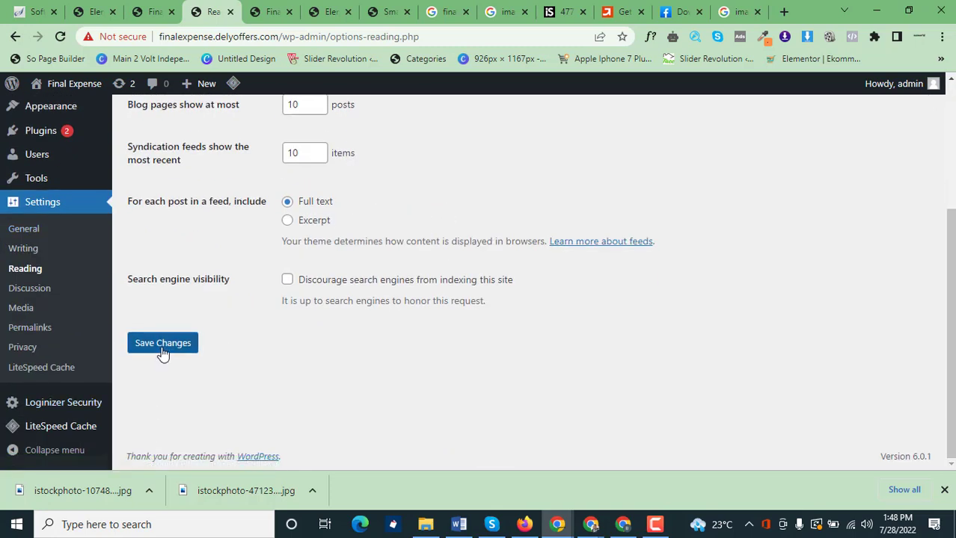
pyautogui.click(169, 341)
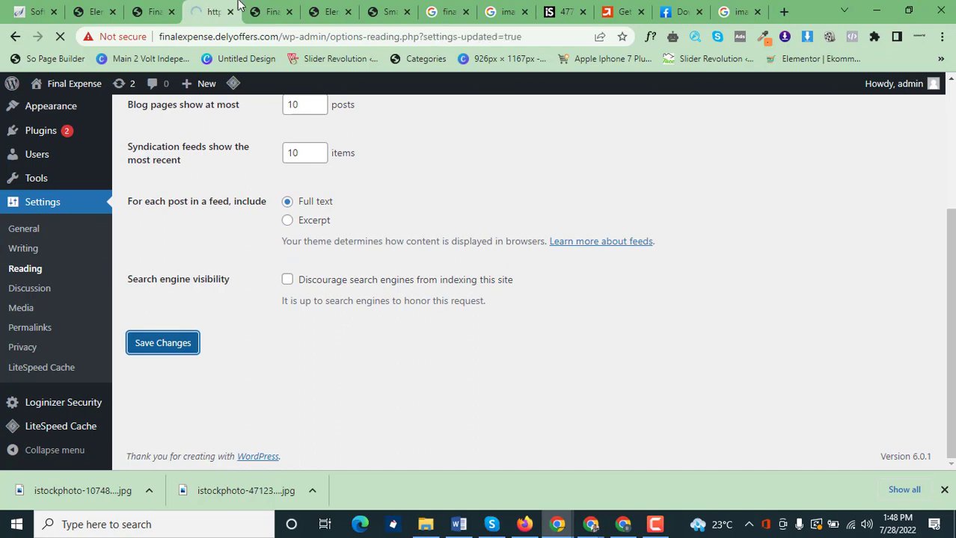
pyautogui.hotkey('ctrl', 'Tab')
# - Load finalexpense.delyoffers.com in a new tab of the other Chrome window and maximize it
pyautogui.moveTo(284, 37); pyautogui.dragTo(157, 36)
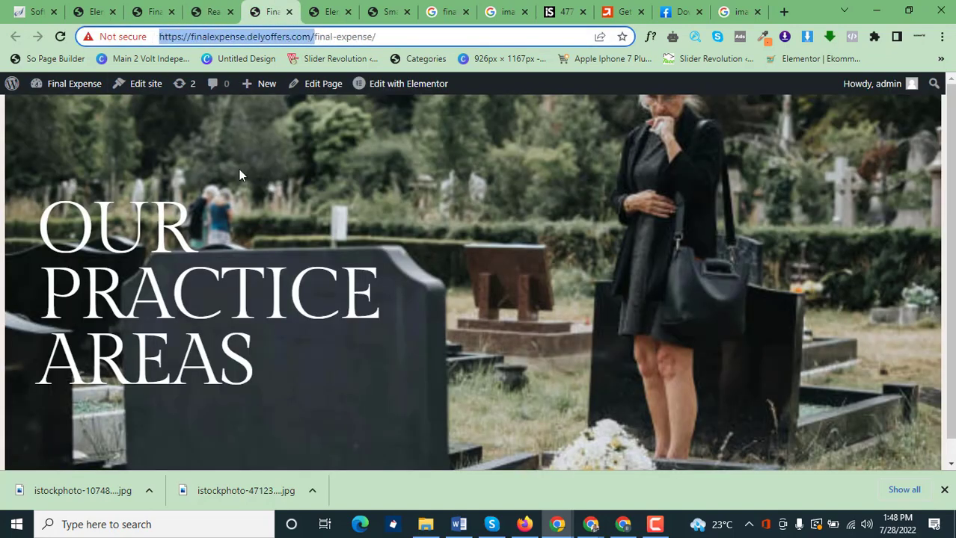
pyautogui.hotkey('ctrl', 'x')
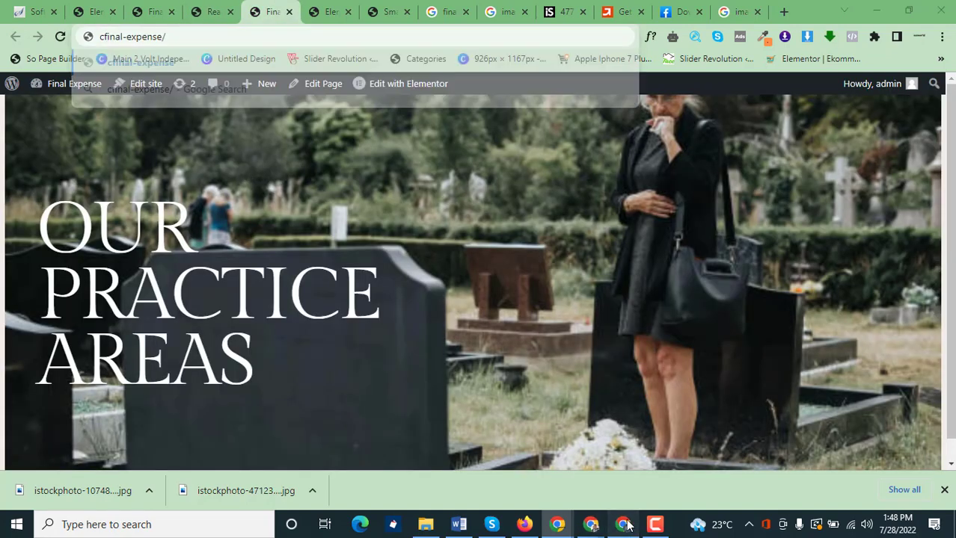
pyautogui.click(623, 524)
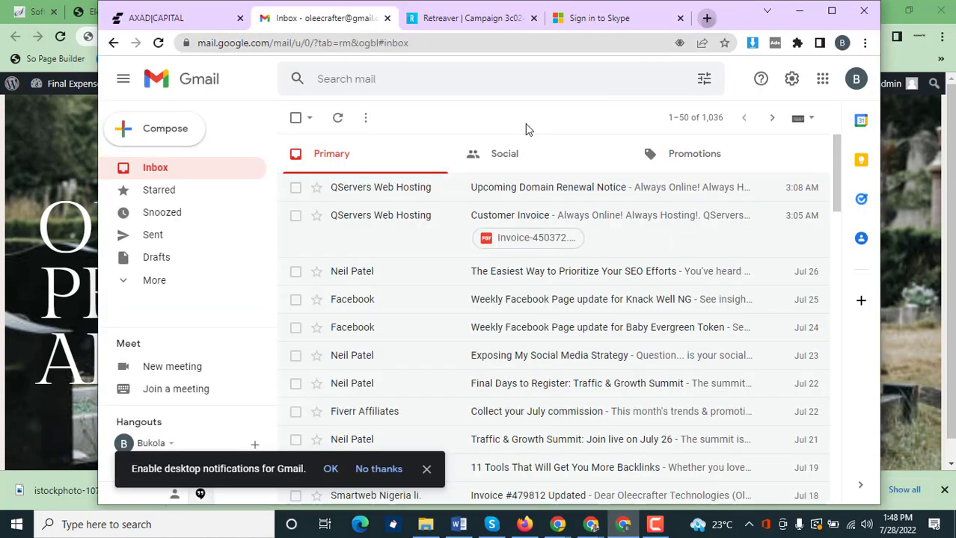
pyautogui.hotkey('ctrl', 't')
pyautogui.hotkey('ctrl', 'v')
pyautogui.press('Return')
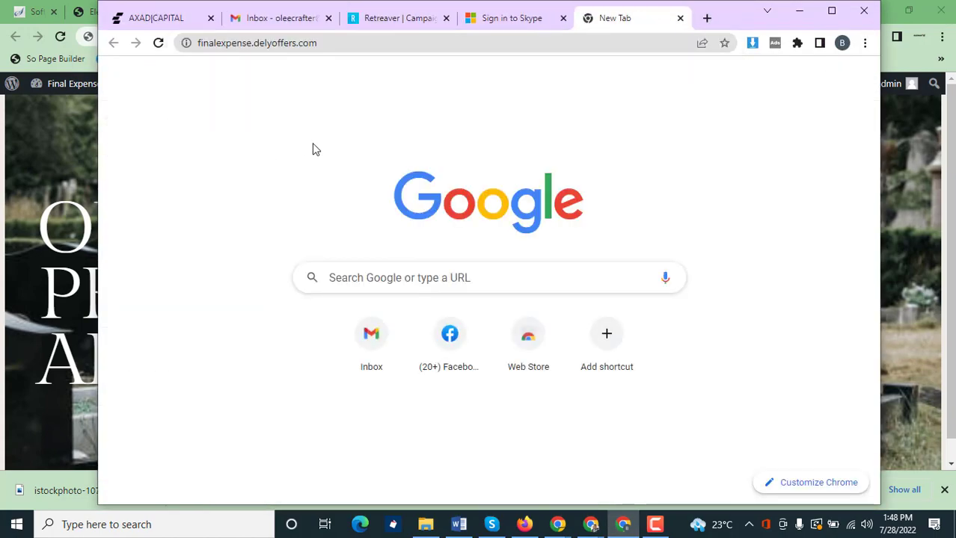
pyautogui.click(831, 10)
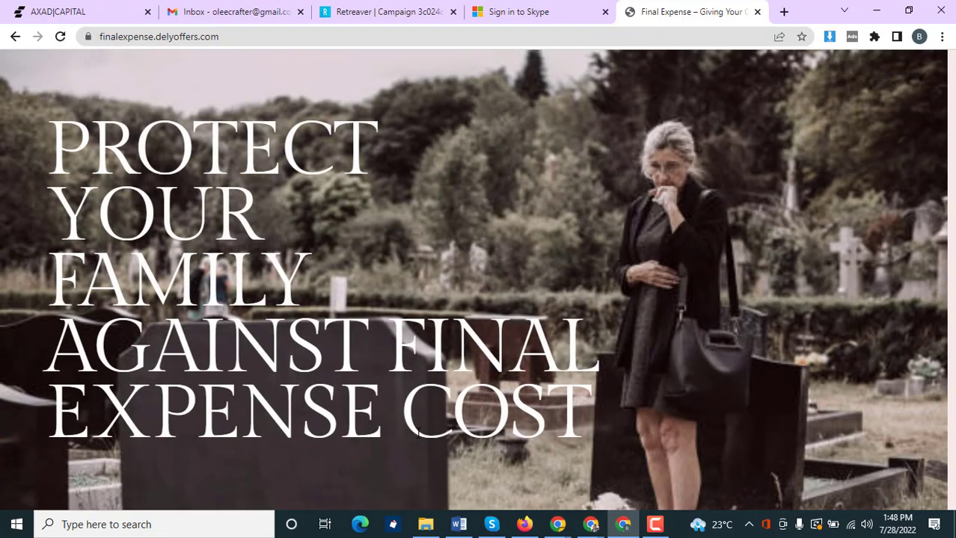
# - Add a 'Click Here to Find Out How' heading under the hero text and update the page
pyautogui.click(876, 11)
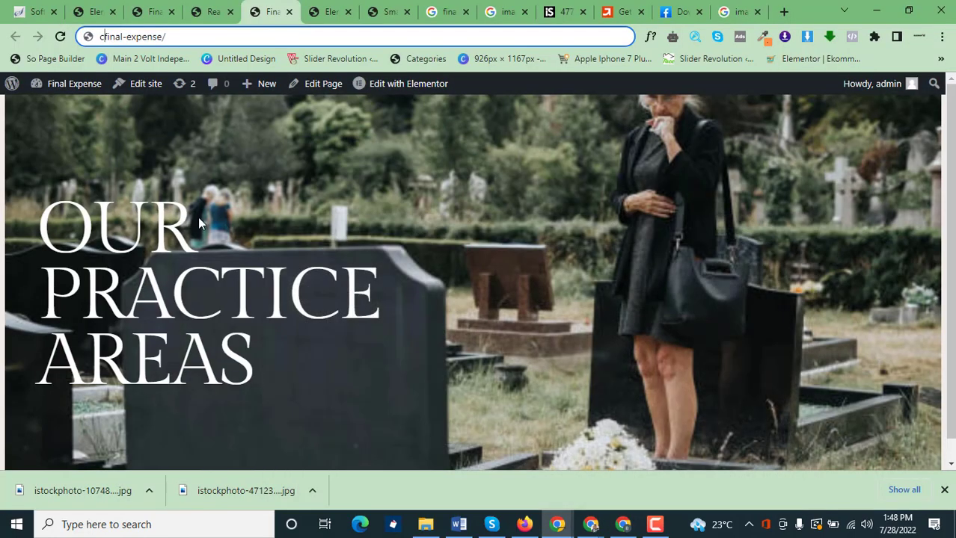
pyautogui.click(125, 6)
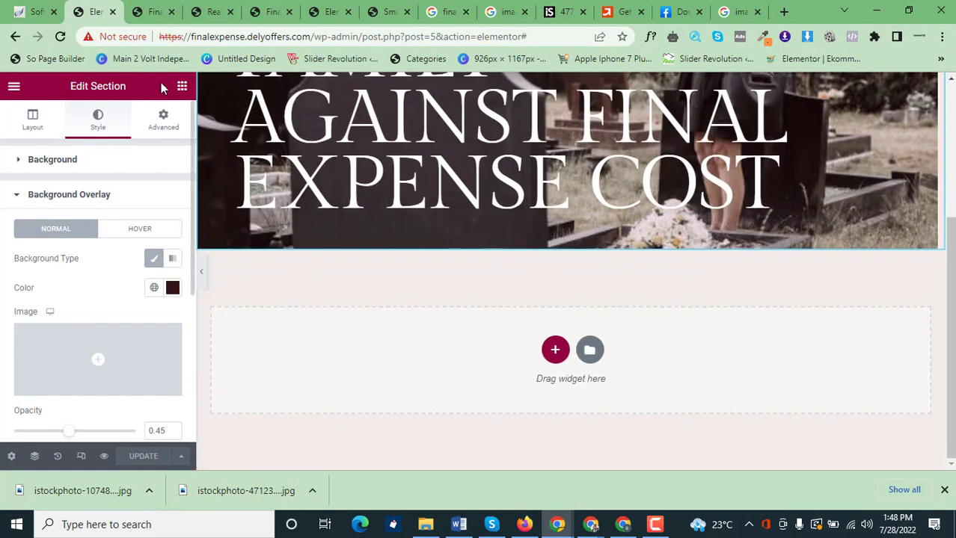
pyautogui.click(181, 86)
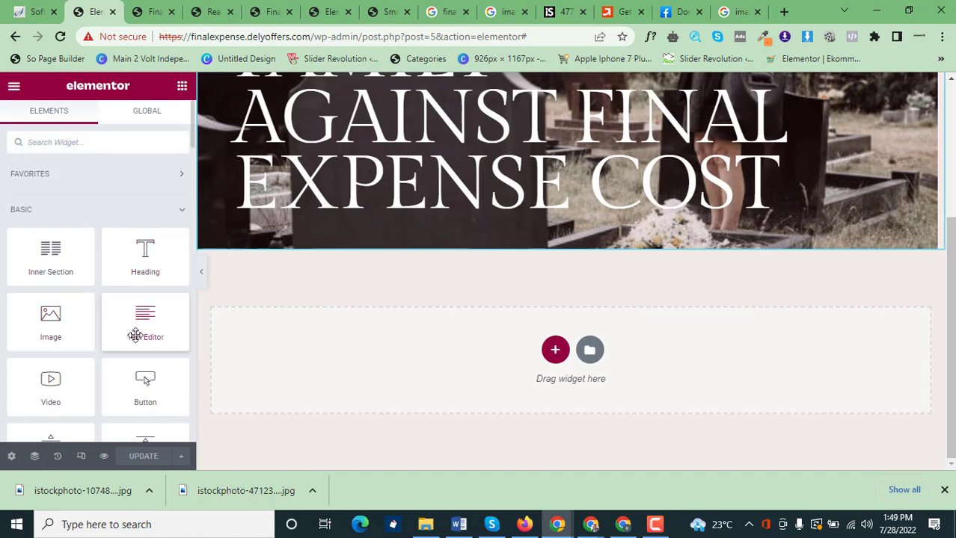
pyautogui.moveTo(157, 264); pyautogui.dragTo(303, 228)
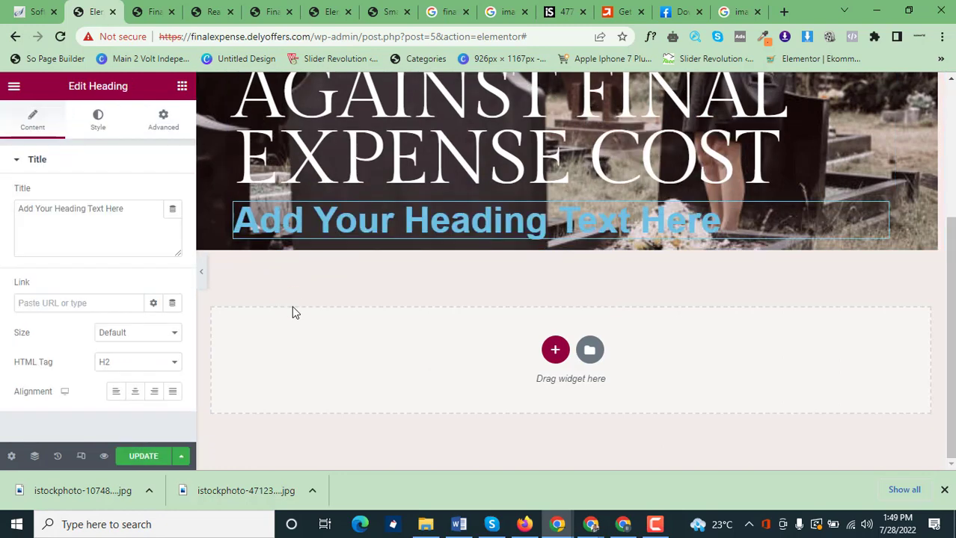
pyautogui.tripleClick(416, 238)
pyautogui.write('Click Her')
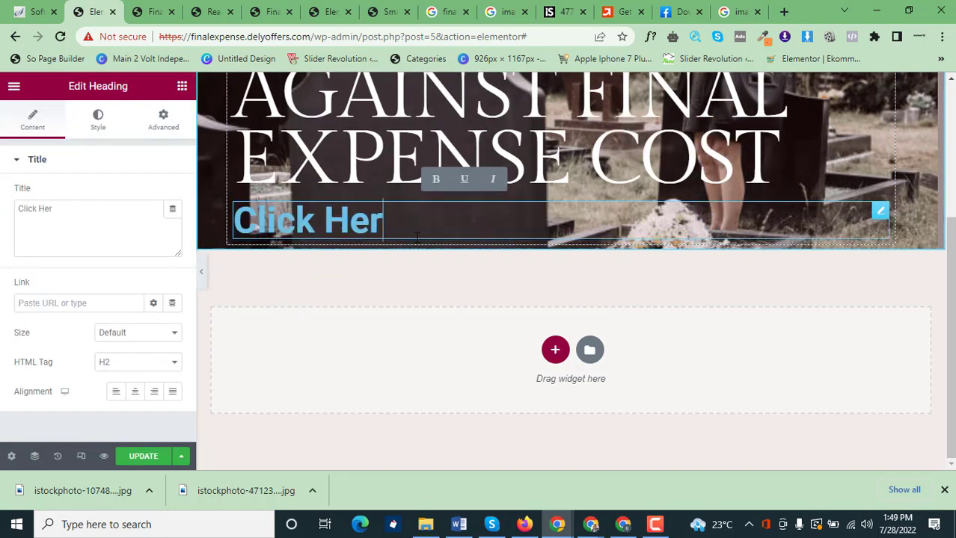
pyautogui.write('e to Find Out')
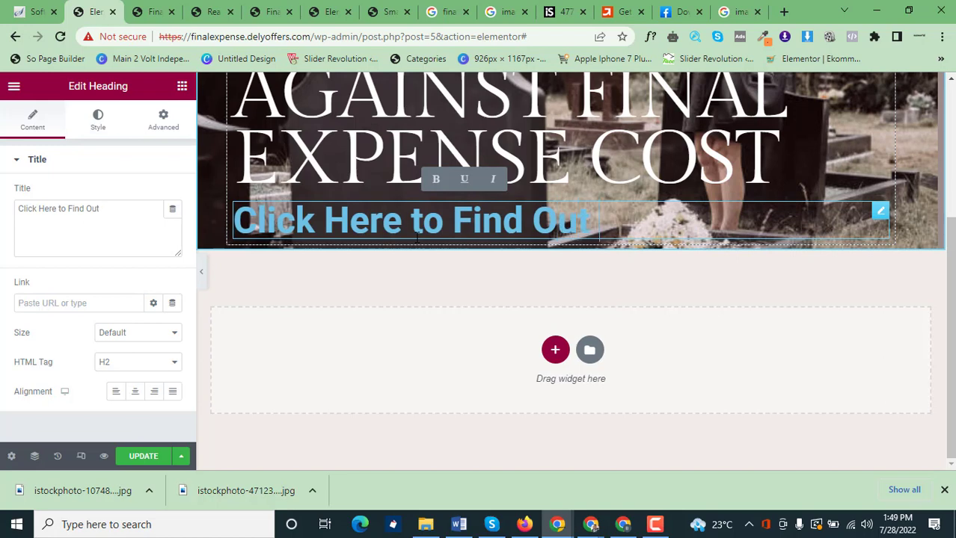
pyautogui.write(' How')
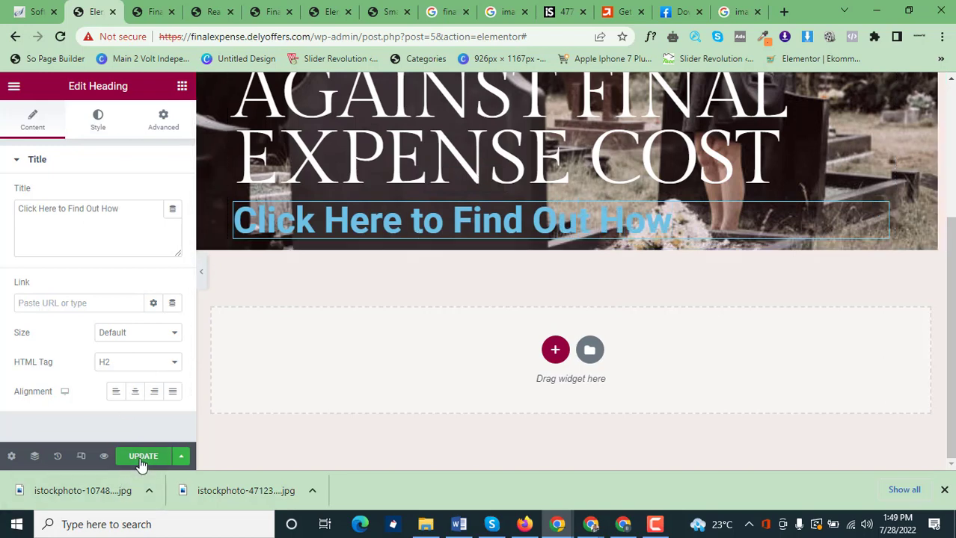
pyautogui.click(142, 464)
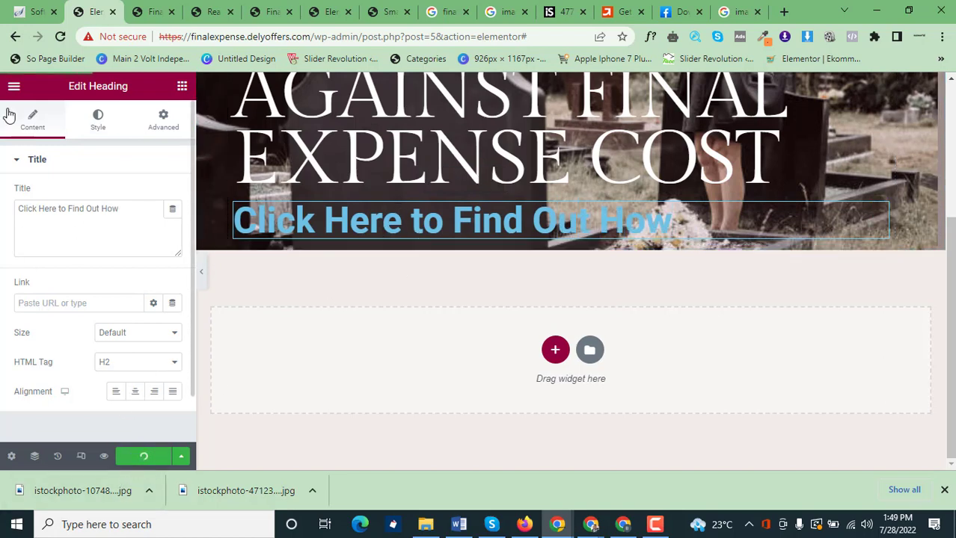
# - Set the heading colour to #FFFFFF, then clear its text and delete the heading
pyautogui.click(107, 127)
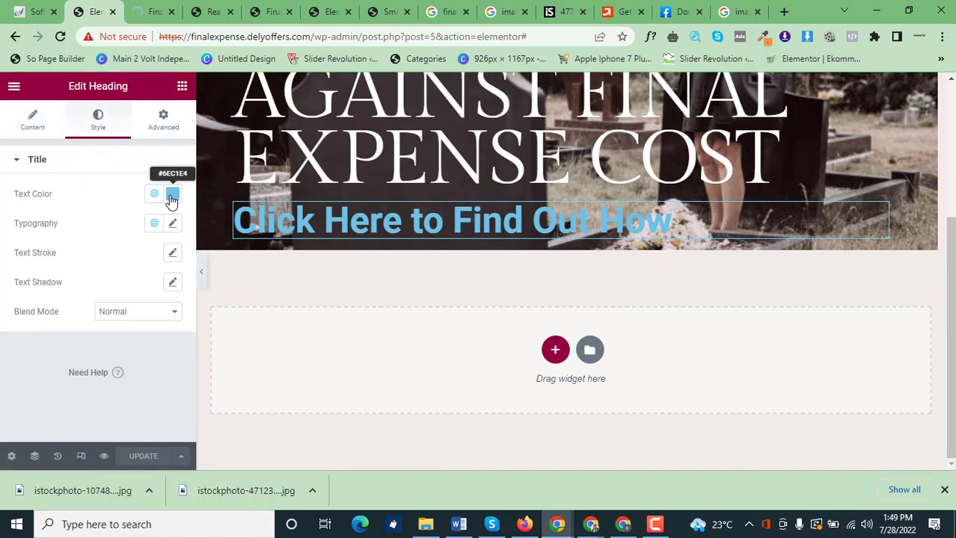
pyautogui.click(173, 195)
pyautogui.write('#FFFFFF')
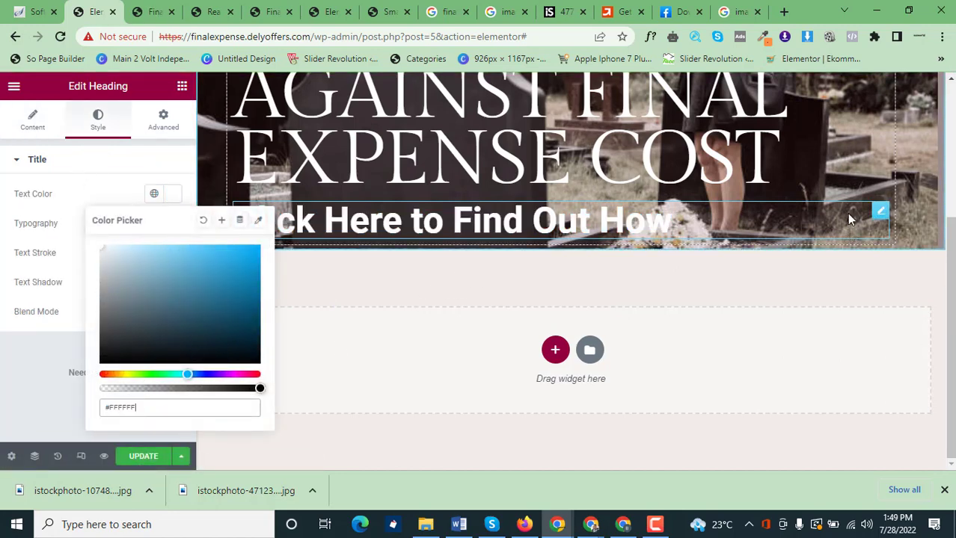
pyautogui.click(671, 230)
pyautogui.hotkey('ctrl', 'a')
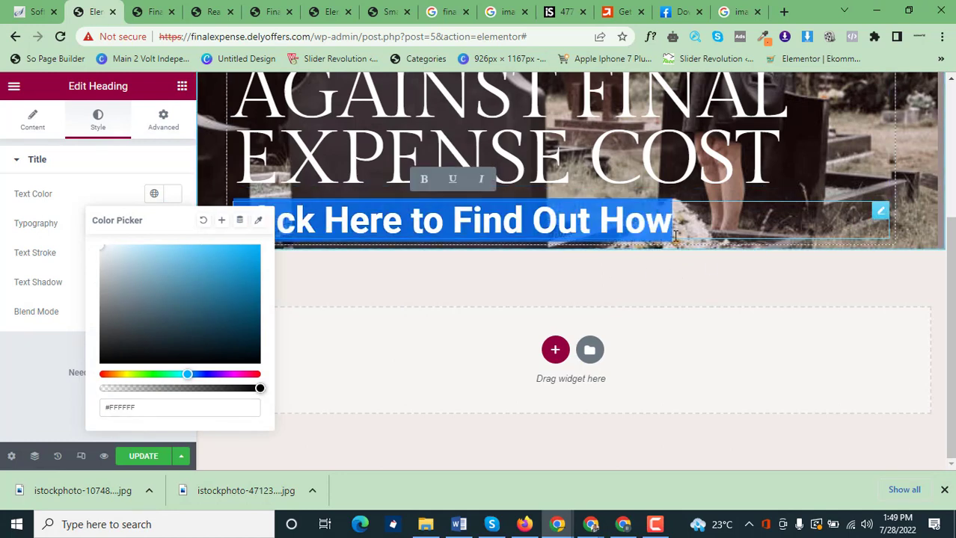
pyautogui.press('BackSpace')
pyautogui.rightClick(675, 236)
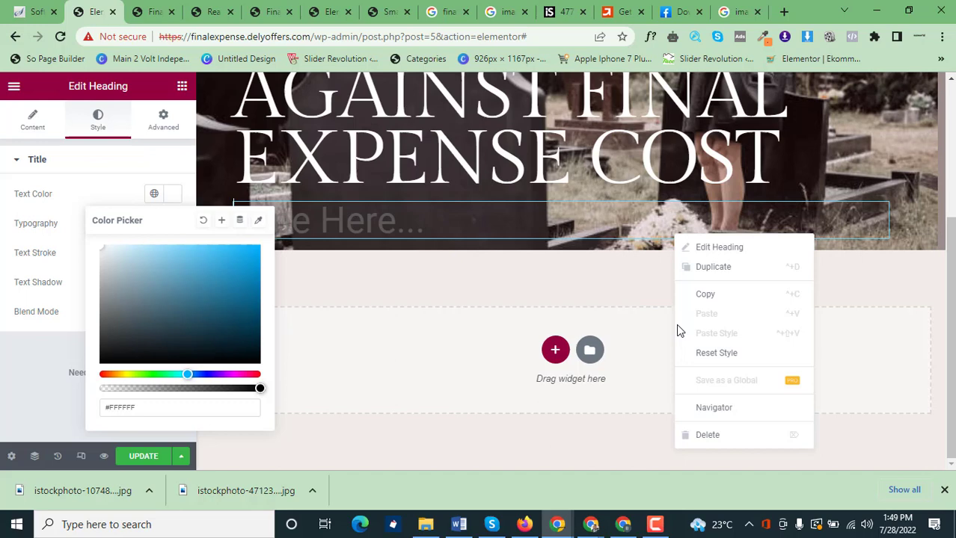
pyautogui.click(703, 435)
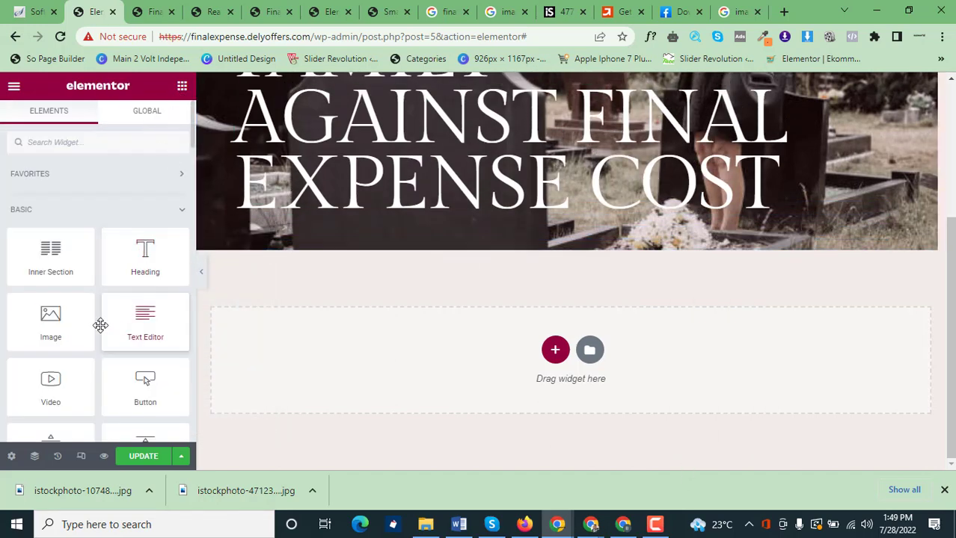
# - Change the button text to 'CLICK HERE TO FIND OUT HOW'
pyautogui.scroll(-2, 101, 324)
pyautogui.moveTo(132, 303); pyautogui.dragTo(355, 215)
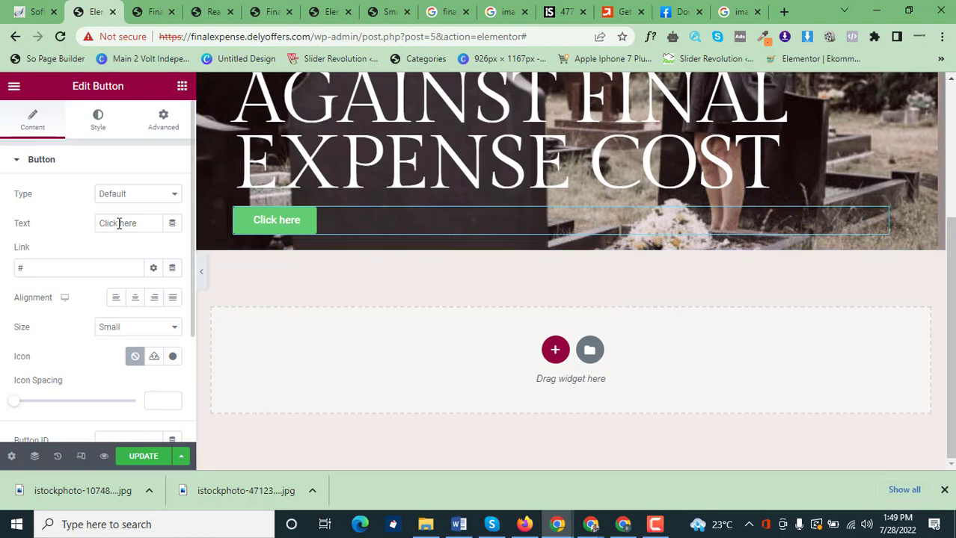
pyautogui.write('C')
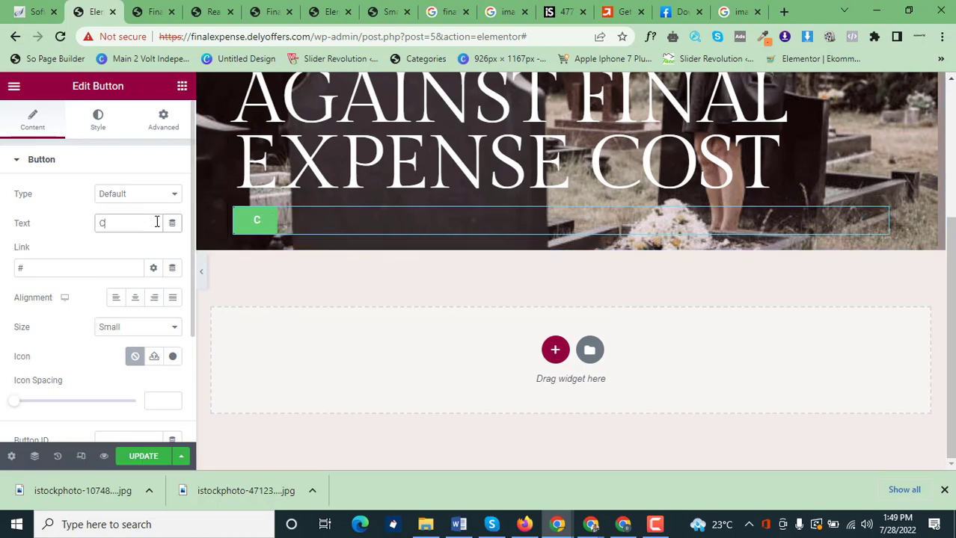
pyautogui.write('LIC')
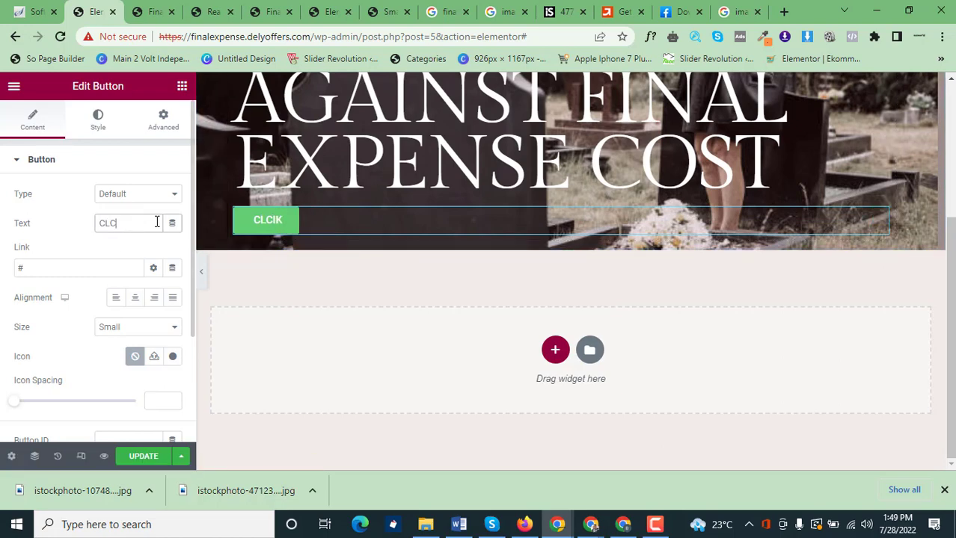
pyautogui.press('BackSpace')
pyautogui.write('ICK HERE TO FIND')
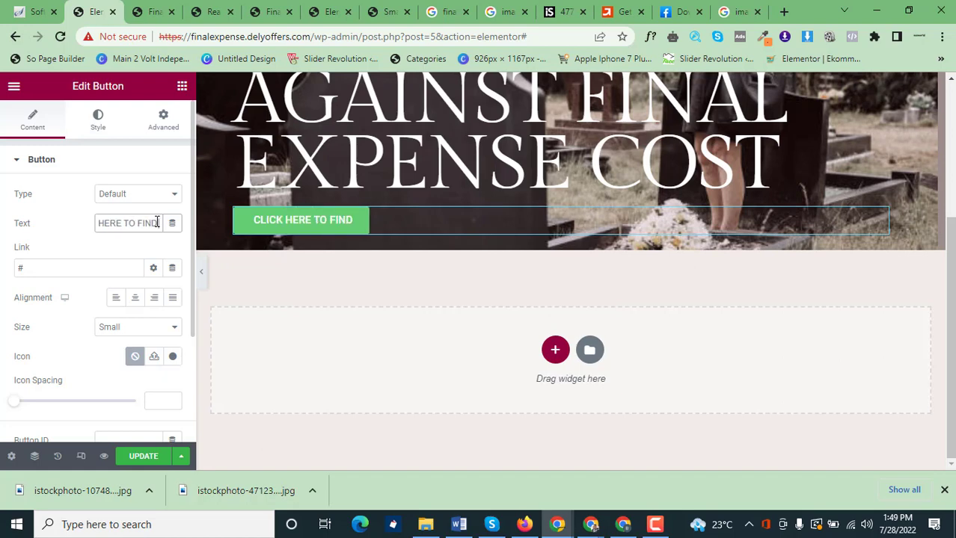
pyautogui.write(' OUT HOW')
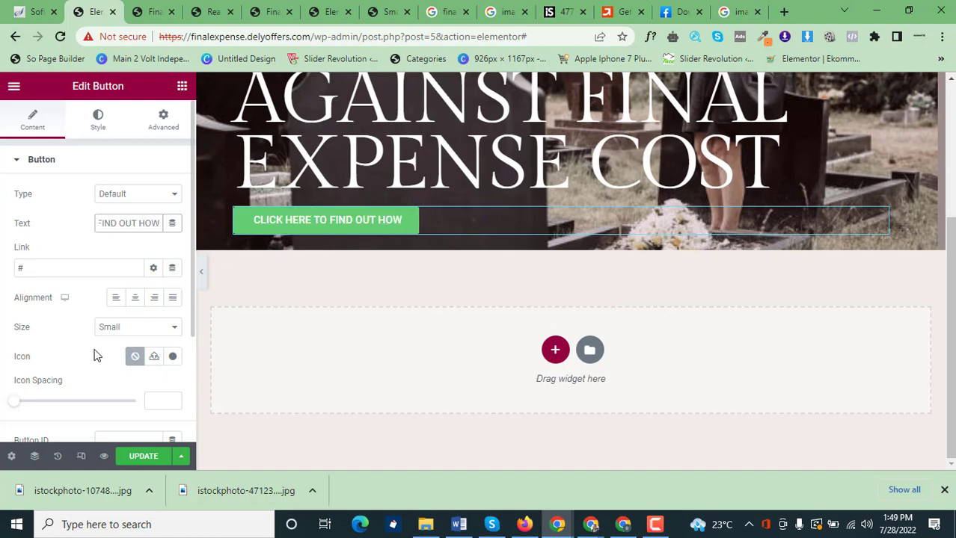
# - Replace the button's '#' link with a tel: phone link and update the page
pyautogui.click(50, 264)
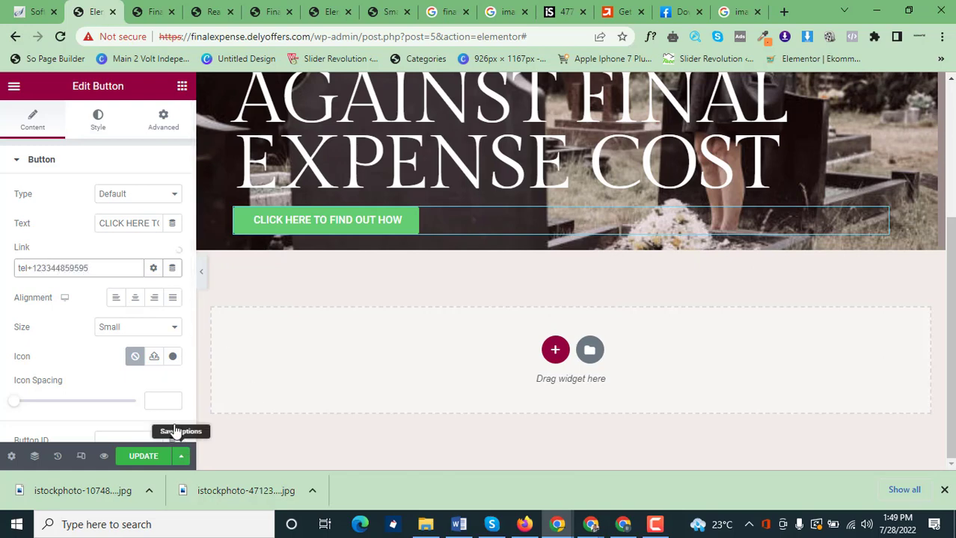
pyautogui.click(144, 456)
pyautogui.scroll(3, 399, 256)
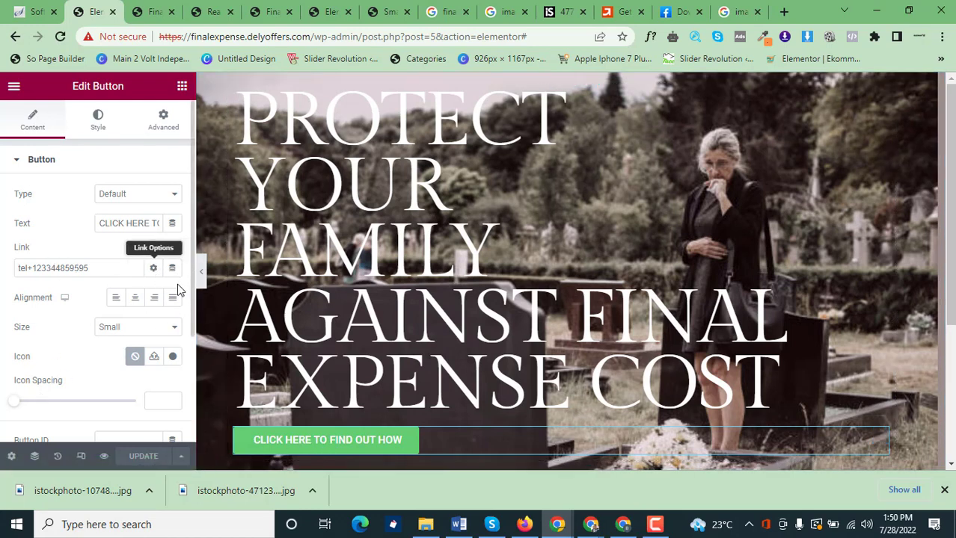
pyautogui.scroll(-3, 439, 408)
pyautogui.scroll(3, 473, 404)
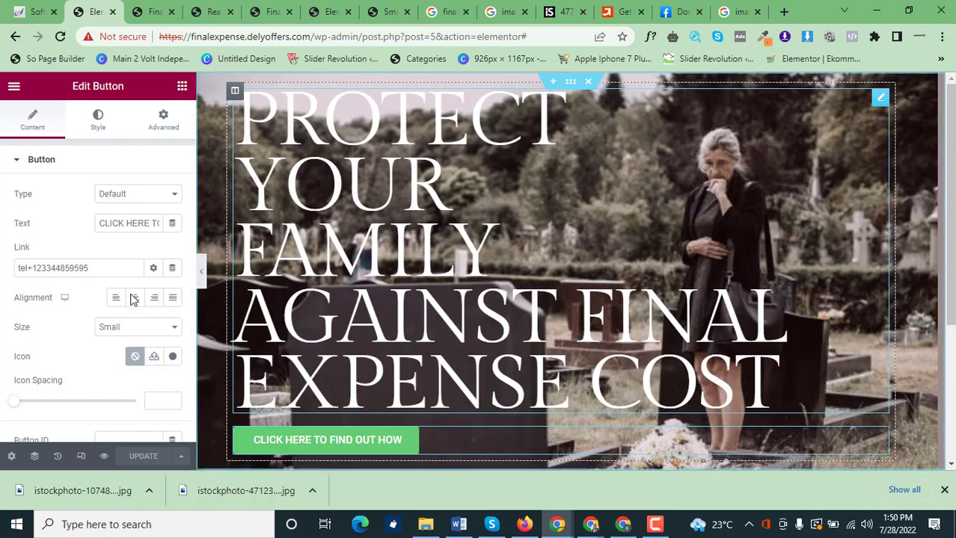
pyautogui.scroll(-3, 150, 179)
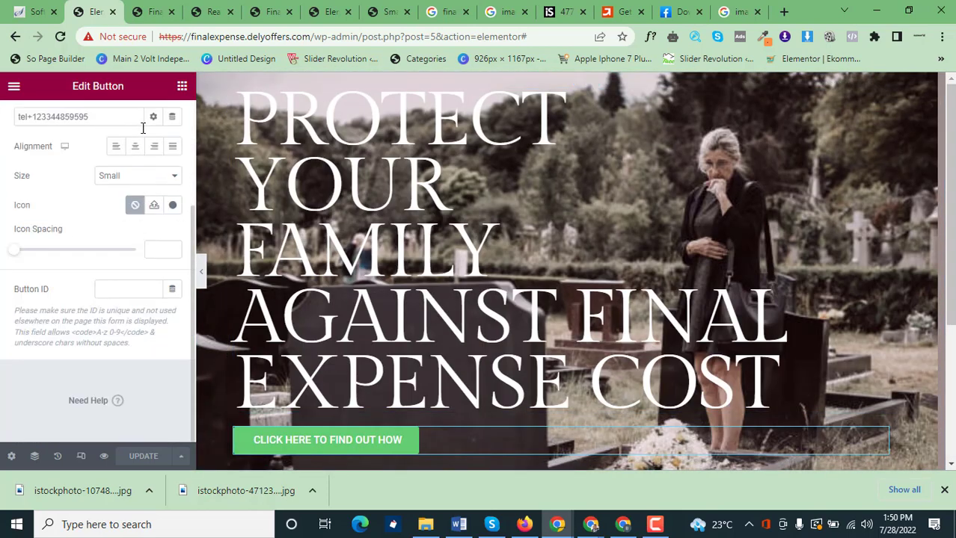
pyautogui.scroll(3, 141, 225)
# - Search Installed Plugins for 'chaty', which finds no matching plugin
pyautogui.click(157, 12)
pyautogui.click(212, 11)
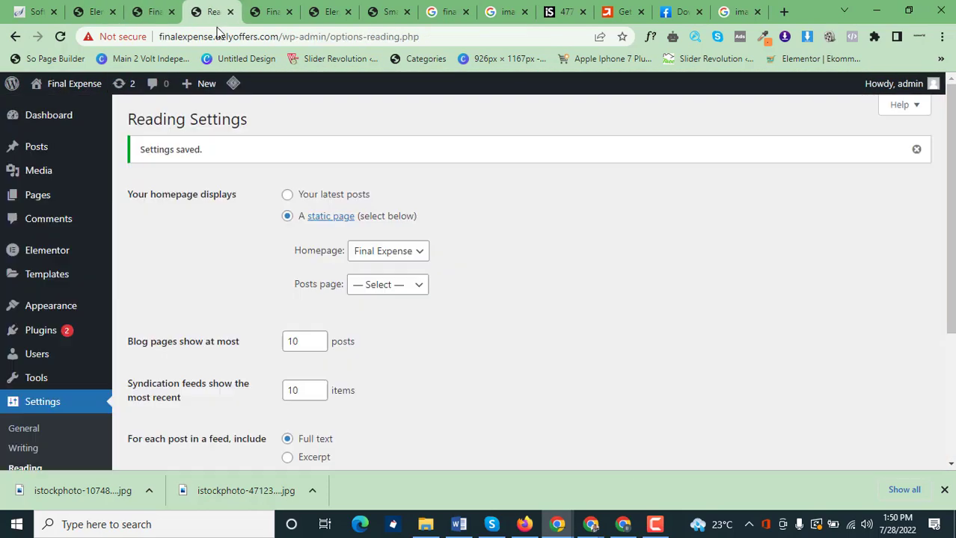
pyautogui.click(53, 336)
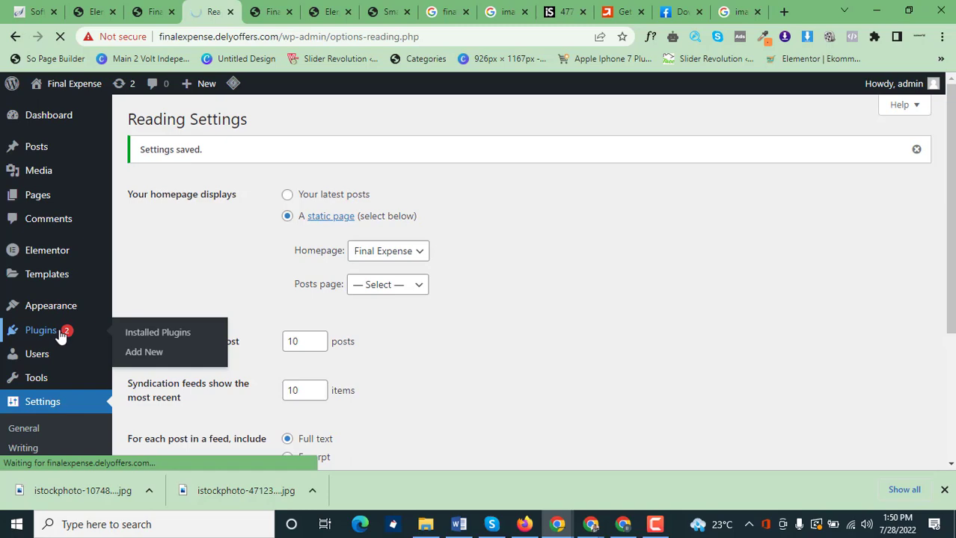
pyautogui.click(655, 524)
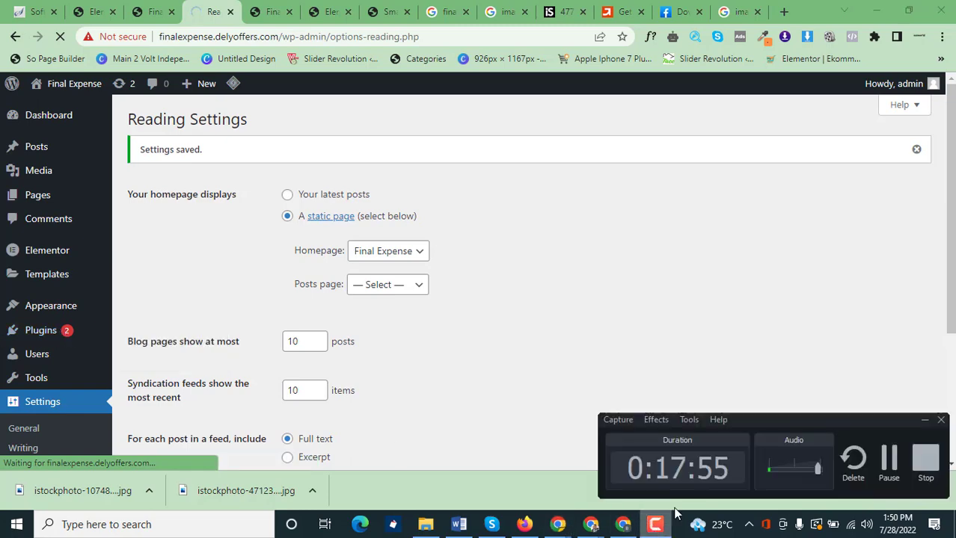
pyautogui.click(888, 460)
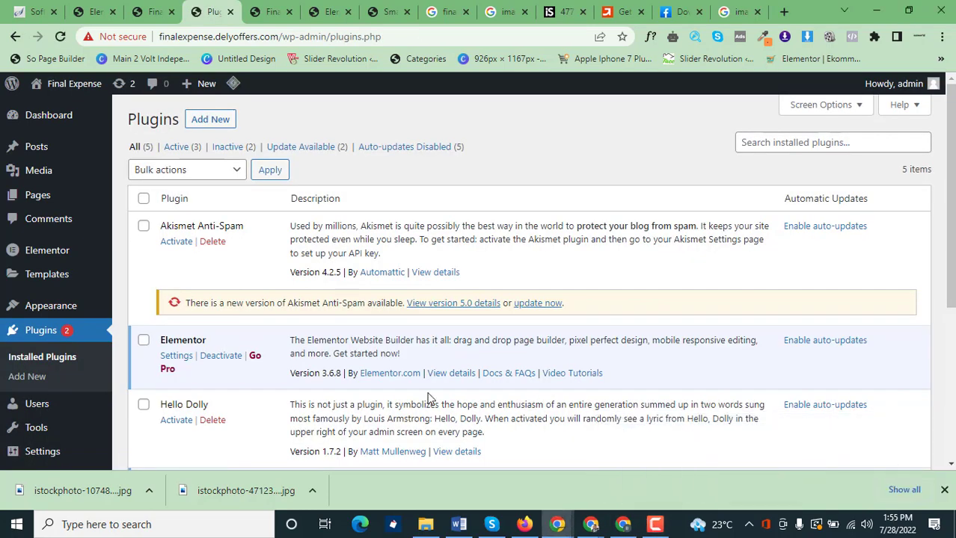
pyautogui.scroll(-2, 307, 427)
pyautogui.scroll(2, 303, 337)
pyautogui.click(799, 142)
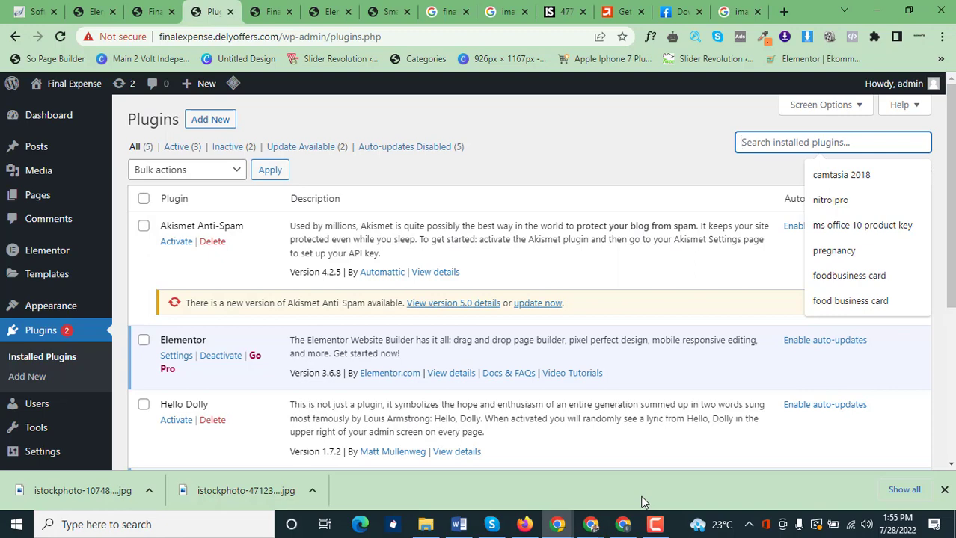
pyautogui.write('chaty')
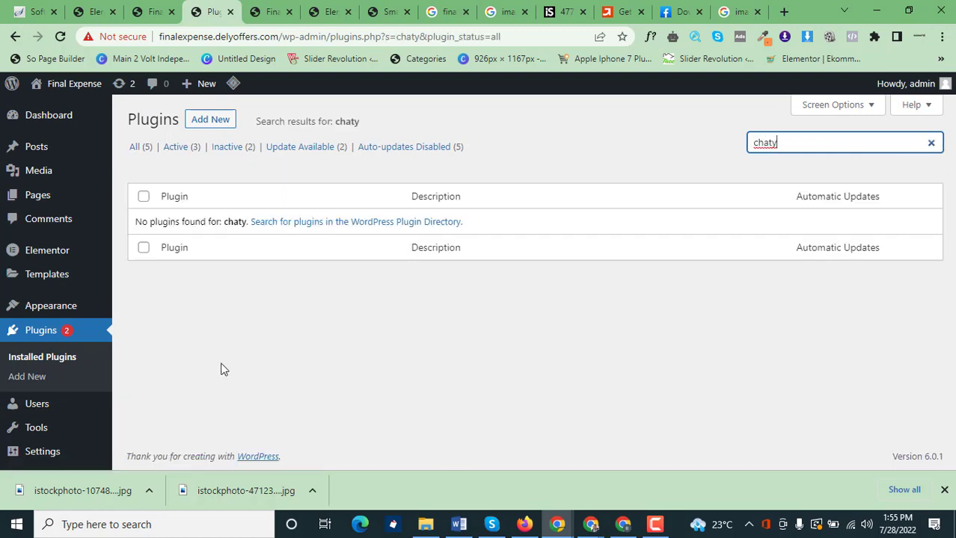
# - Search Add New plugins for 'chaty', then install and activate Floating Chat Widget – Chaty
pyautogui.click(230, 147)
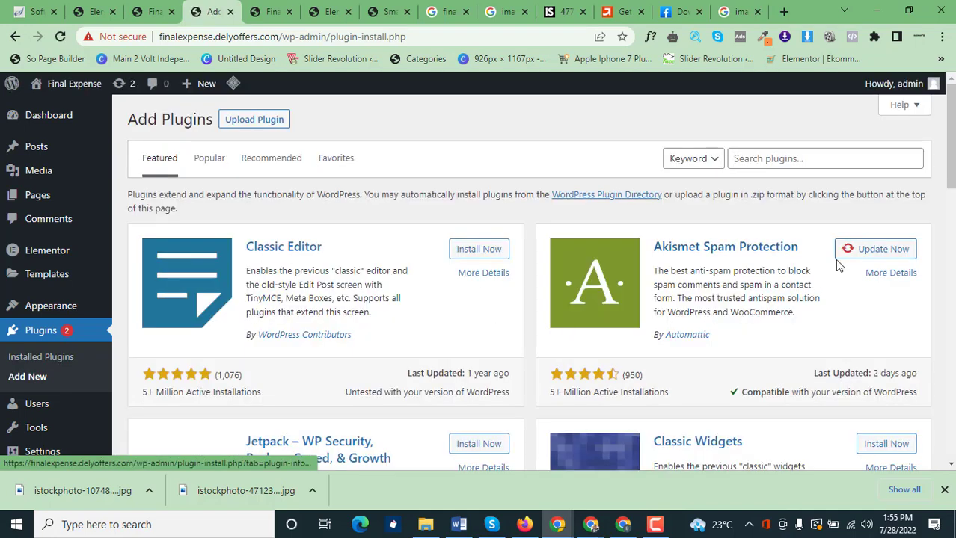
pyautogui.click(833, 158)
pyautogui.write('chat')
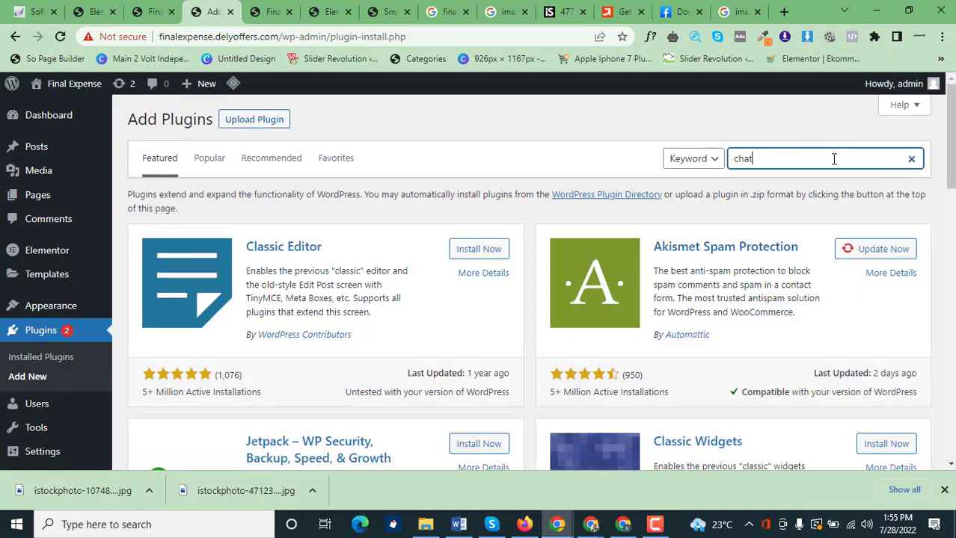
pyautogui.write('y')
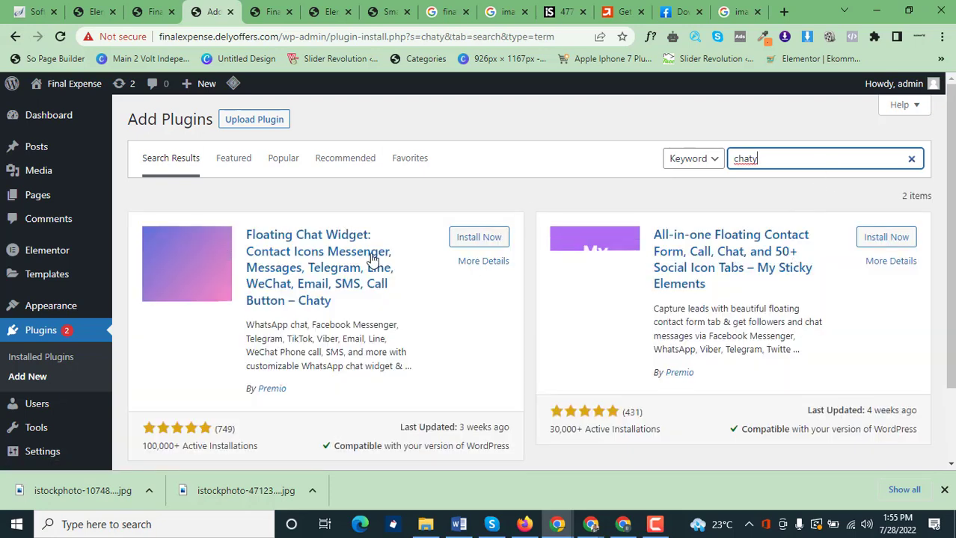
pyautogui.click(478, 238)
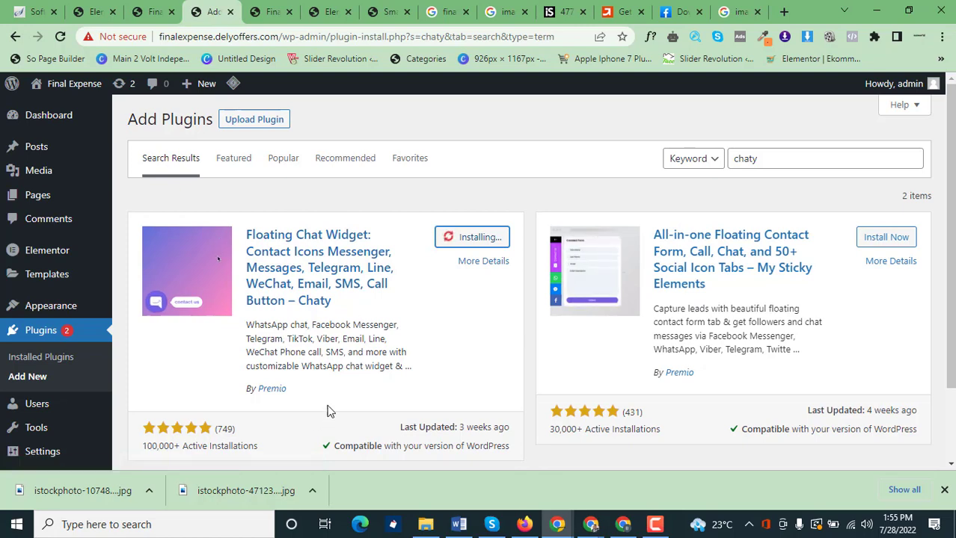
pyautogui.click(478, 237)
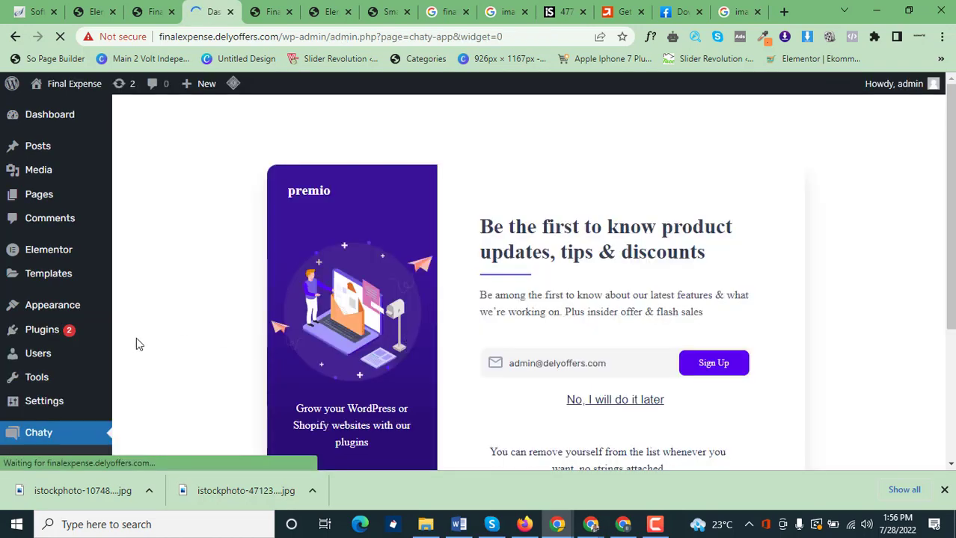
# - Decline the Chaty newsletter signup with 'No, I will do it later'
pyautogui.scroll(-3, 240, 389)
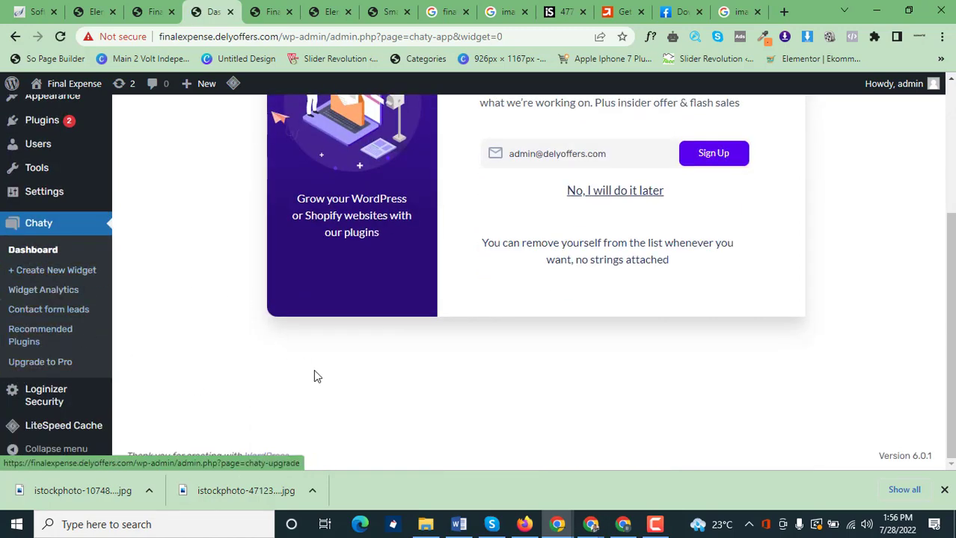
pyautogui.scroll(-3, 223, 371)
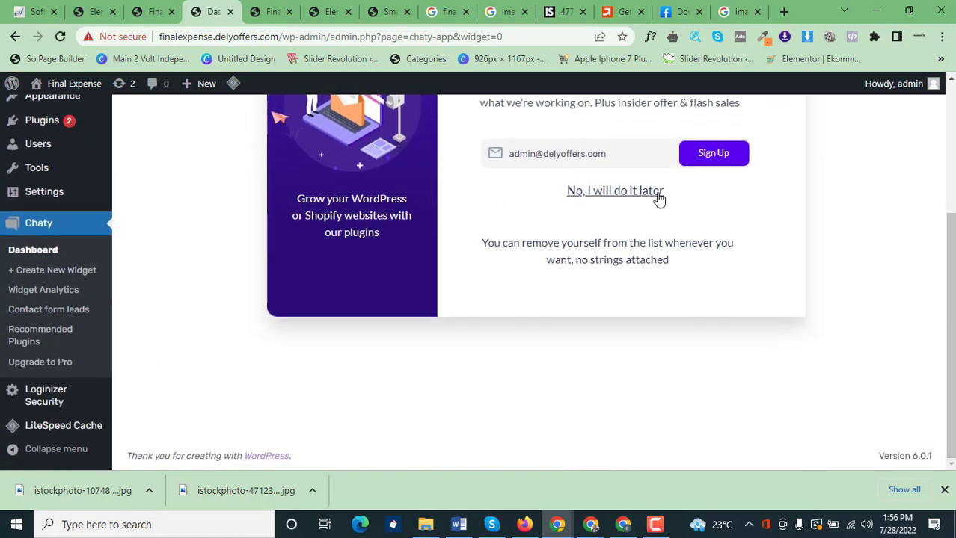
pyautogui.click(634, 191)
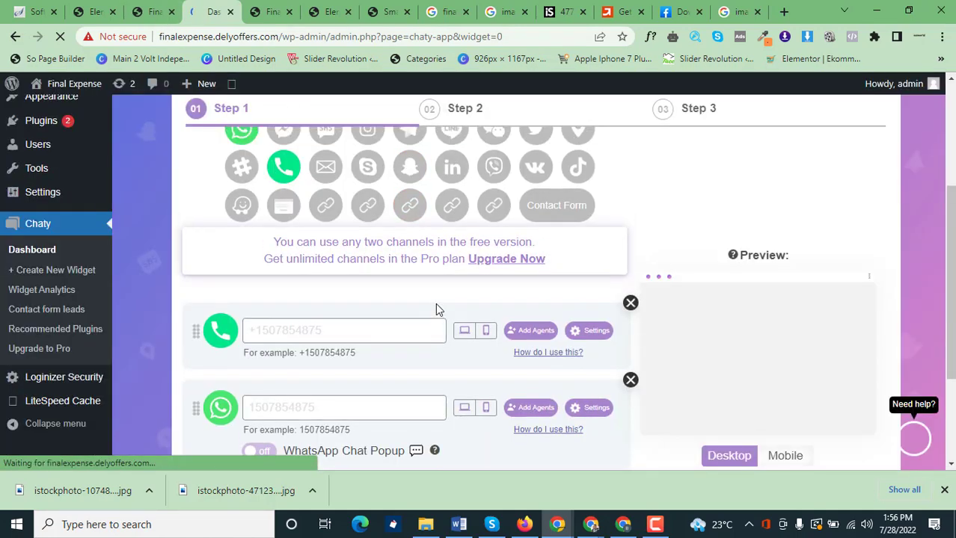
# - Name the new Chaty widget 'final'
pyautogui.scroll(-4, 353, 294)
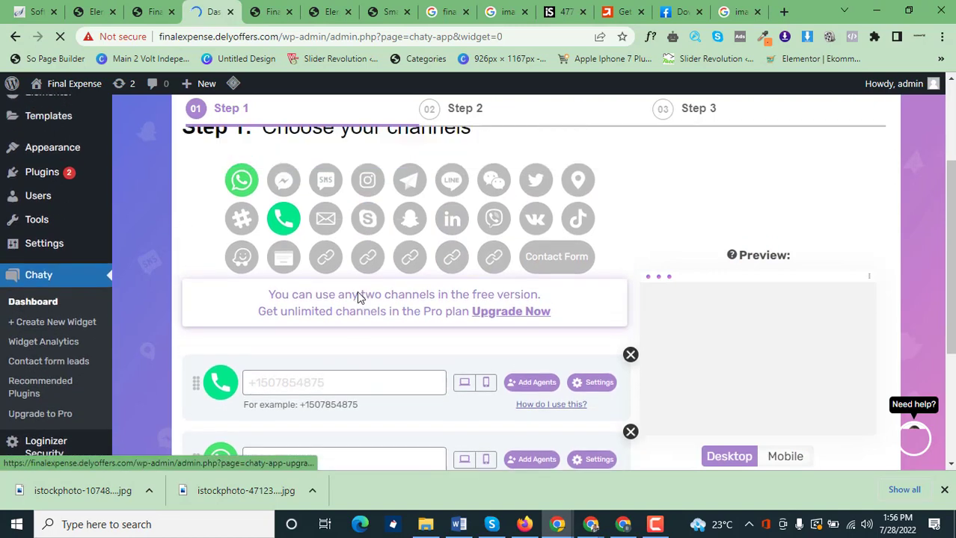
pyautogui.scroll(4, 358, 297)
pyautogui.click(332, 255)
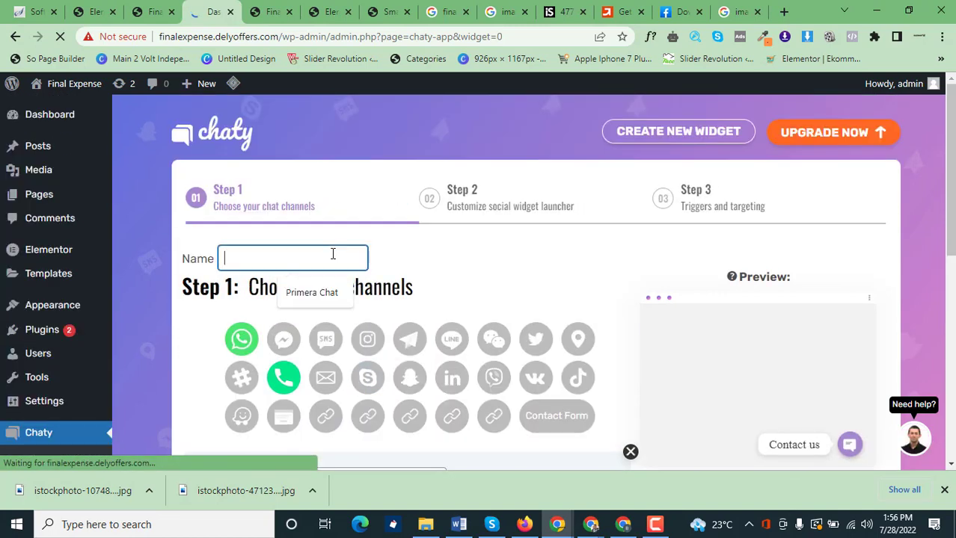
pyautogui.write('final expense')
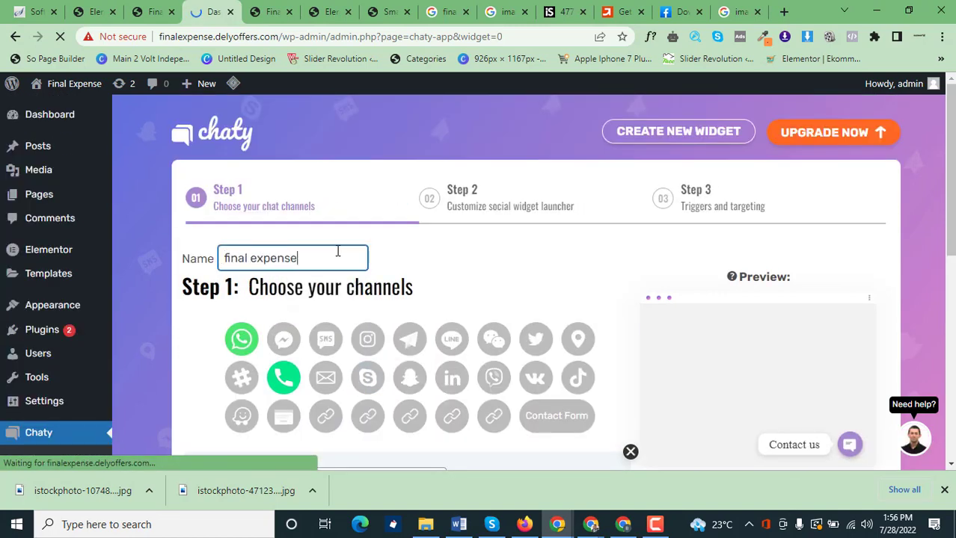
pyautogui.scroll(-5, 314, 262)
pyautogui.scroll(2, 272, 236)
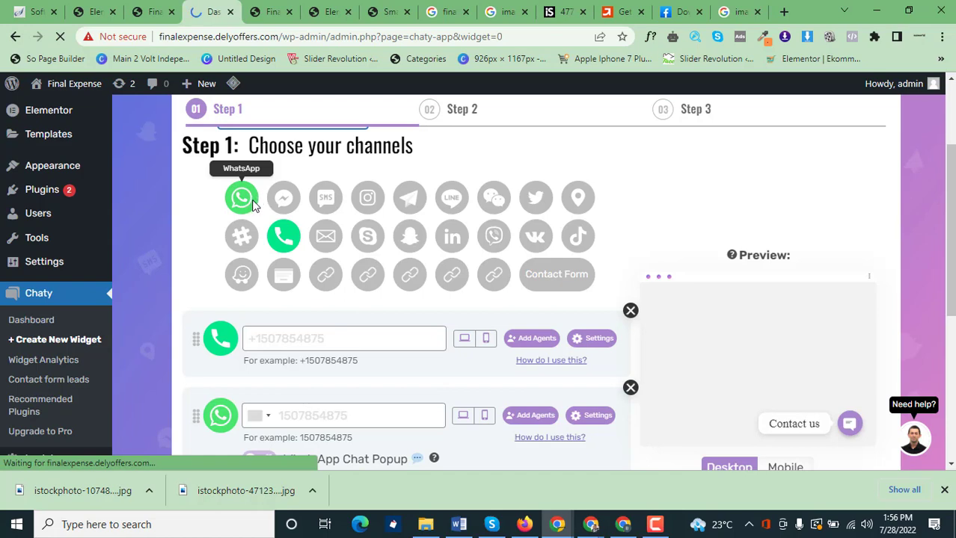
# - Remove the WhatsApp channel, fill in the phone number, and save the widget
pyautogui.scroll(-1, 317, 263)
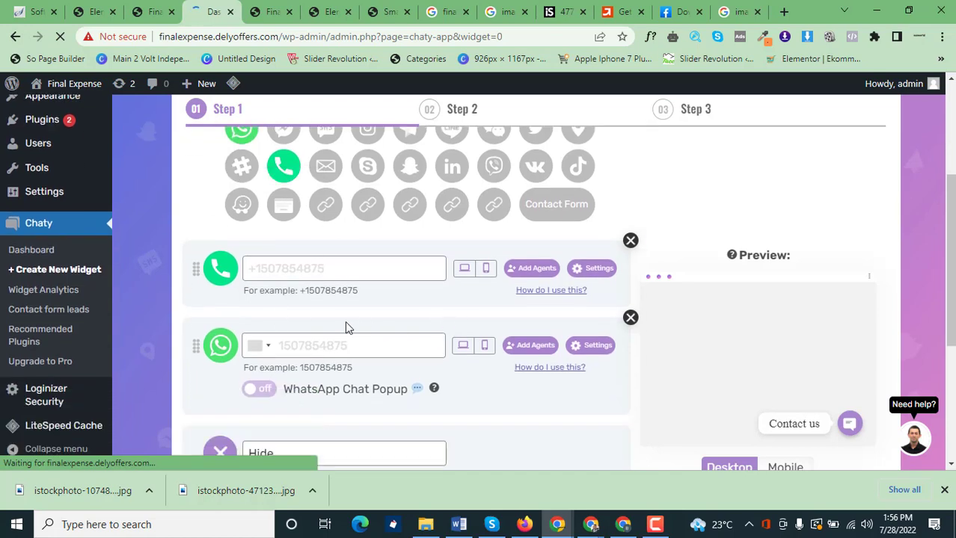
pyautogui.click(630, 317)
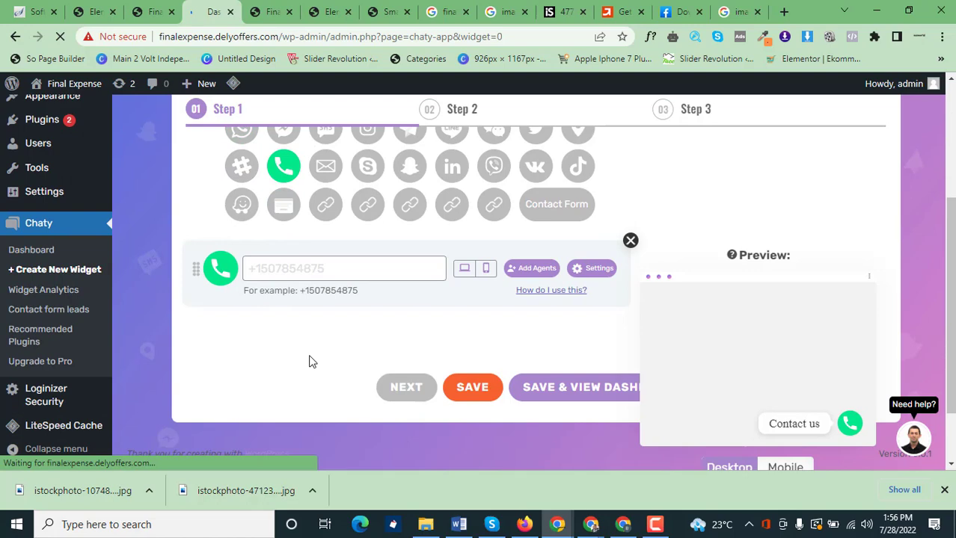
pyautogui.click(292, 268)
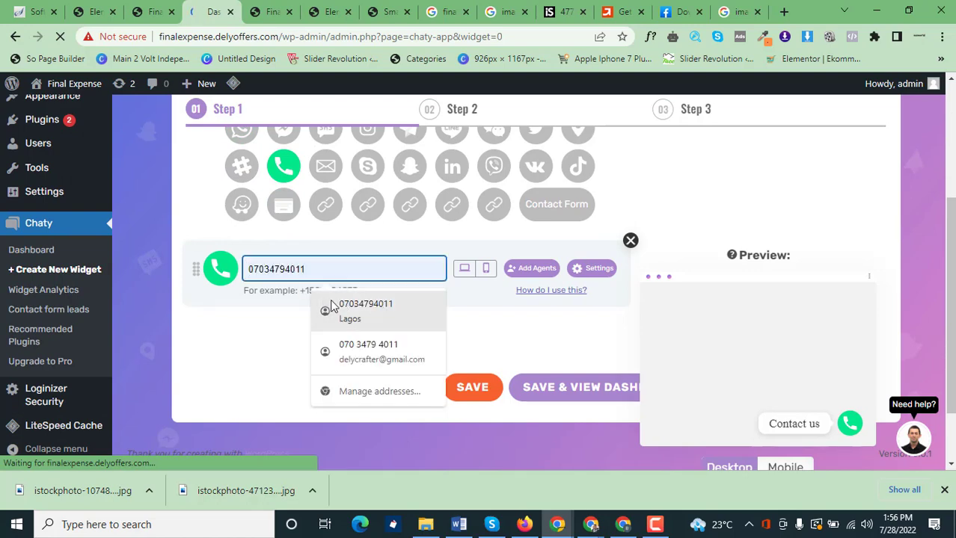
pyautogui.click(365, 308)
pyautogui.scroll(-2, 524, 415)
pyautogui.click(478, 317)
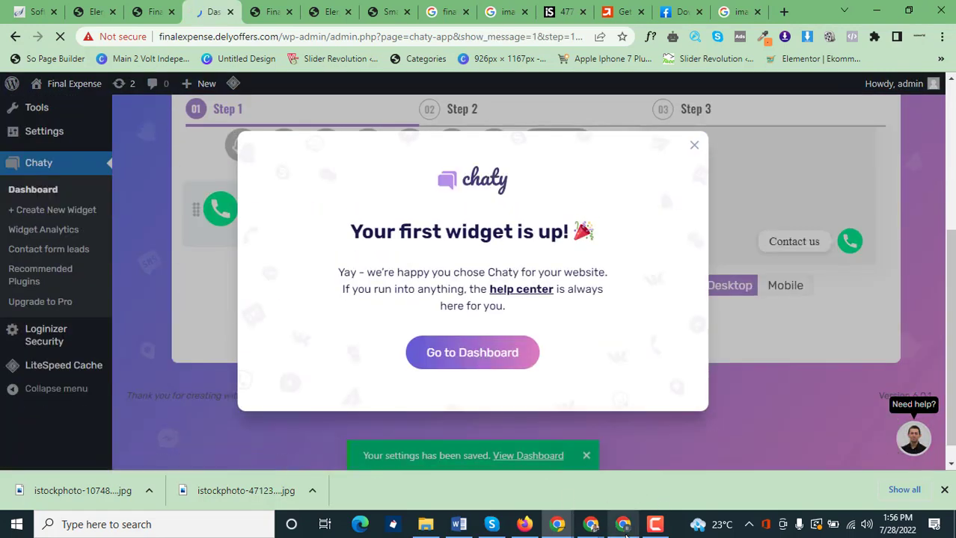
# - Reload the live finalexpense.delyoffers.com homepage and confirm the Chaty Contact us phone button appears
pyautogui.click(626, 533)
pyautogui.click(60, 37)
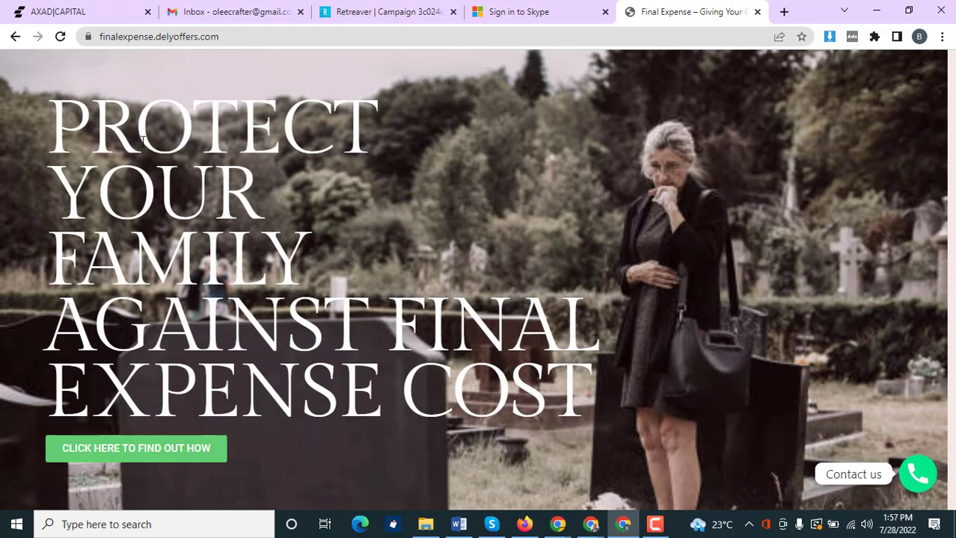
pyautogui.click(228, 34)
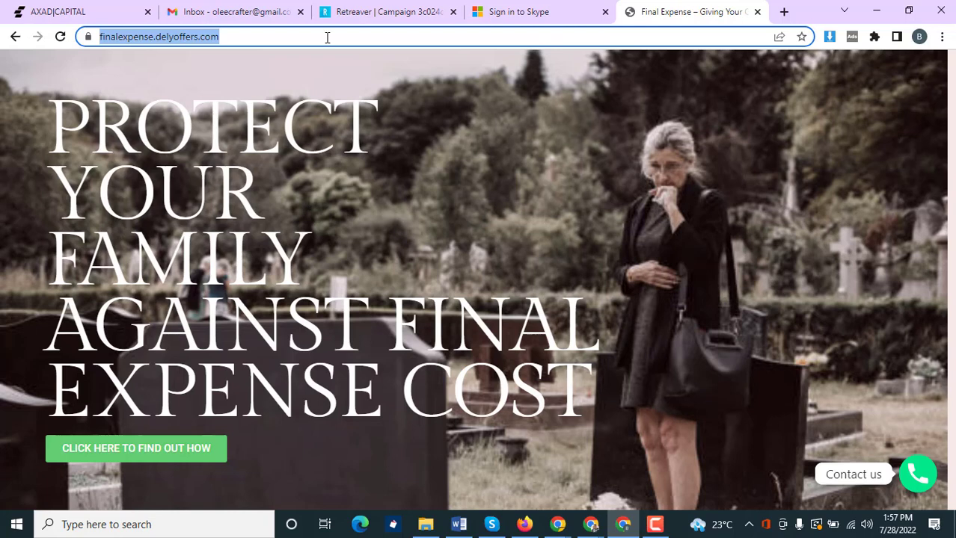
pyautogui.click(286, 39)
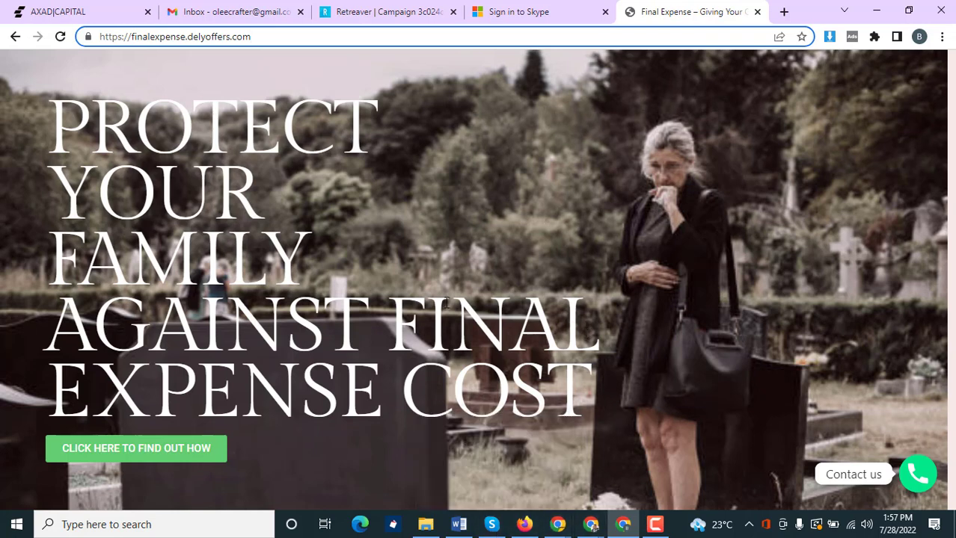
pyautogui.click(655, 524)
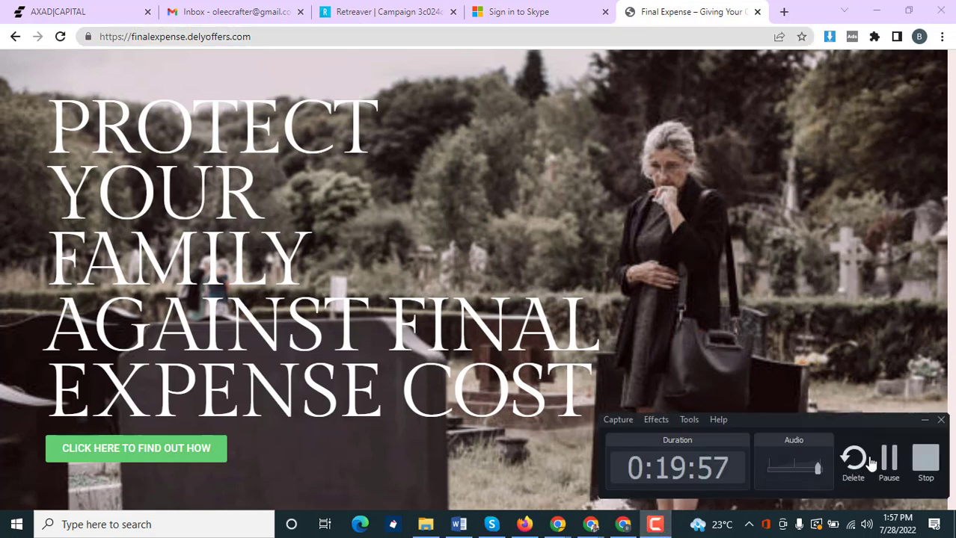
pyautogui.click(669, 255)
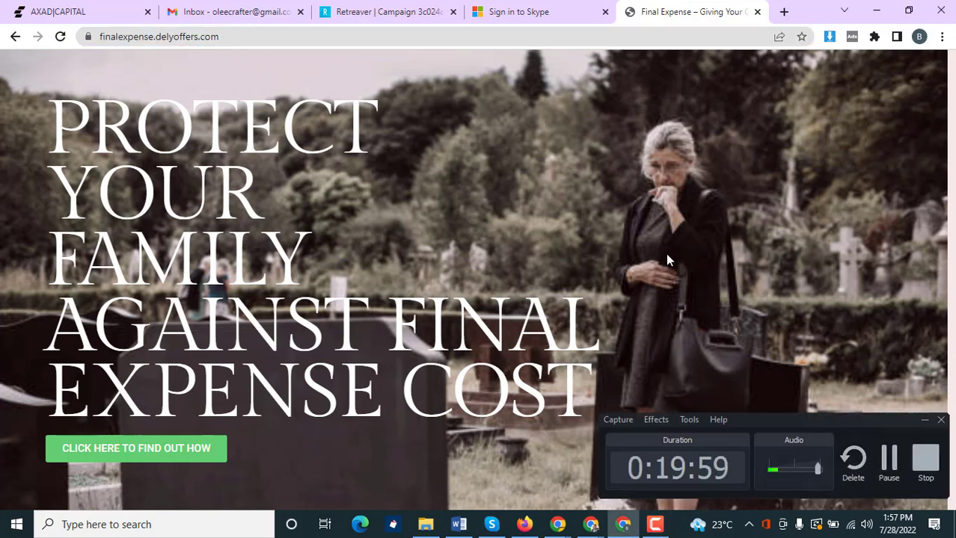
pyautogui.click(925, 422)
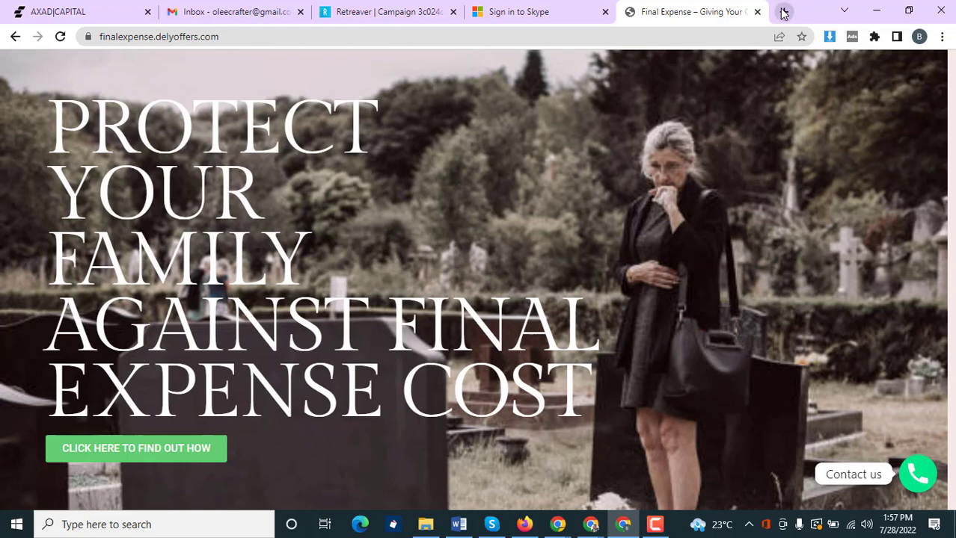
# - In the other Chrome window, flip between the Canva home tab and the KN1 design
pyautogui.moveTo(557, 523)
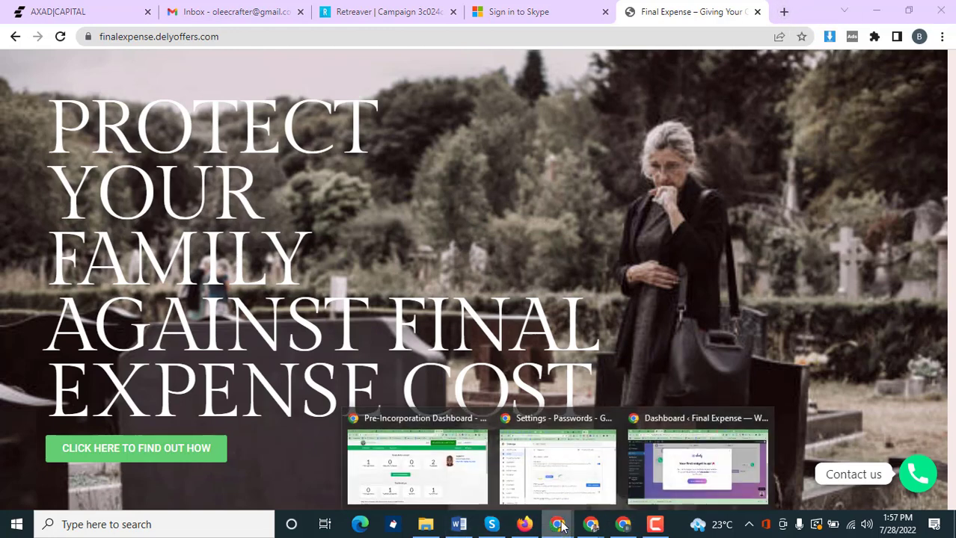
pyautogui.moveTo(426, 468)
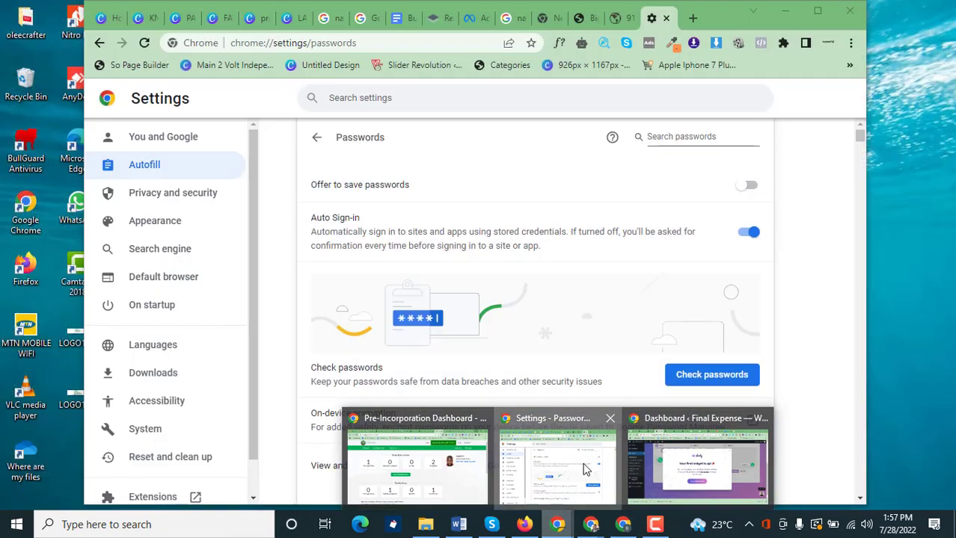
pyautogui.click(559, 465)
pyautogui.click(112, 23)
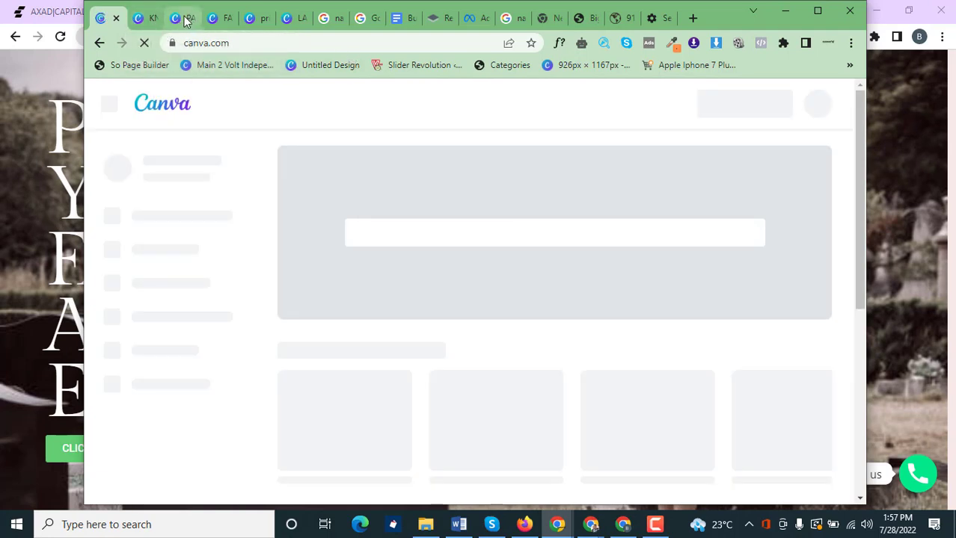
pyautogui.click(147, 21)
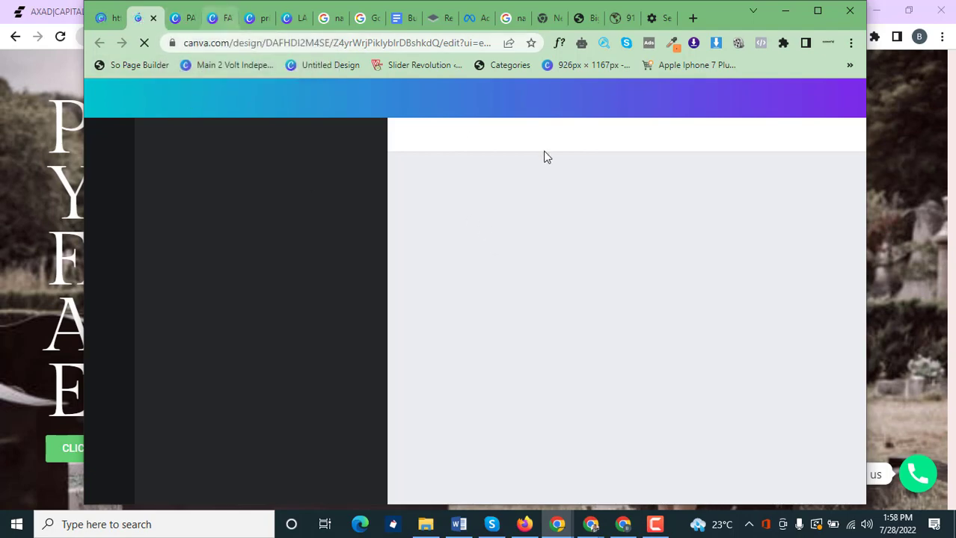
pyautogui.click(124, 24)
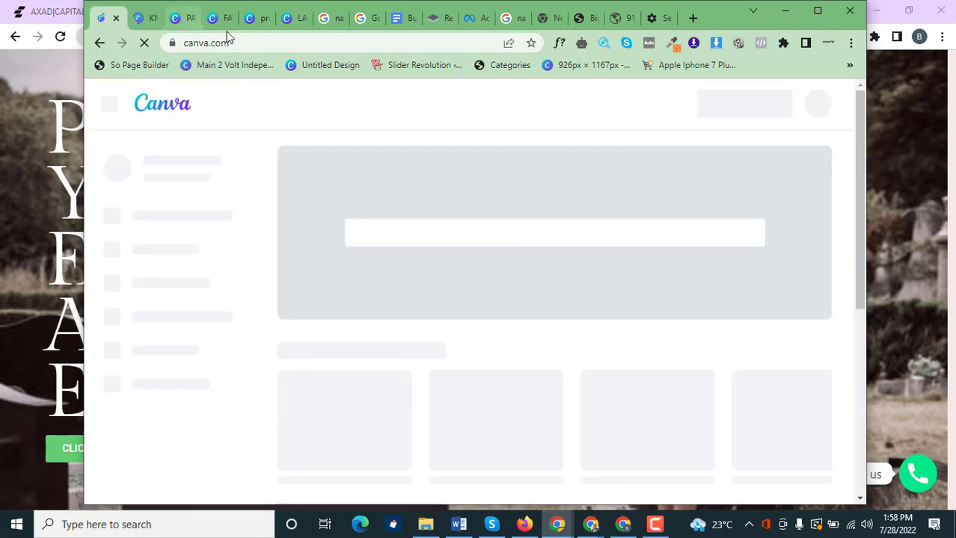
pyautogui.click(149, 22)
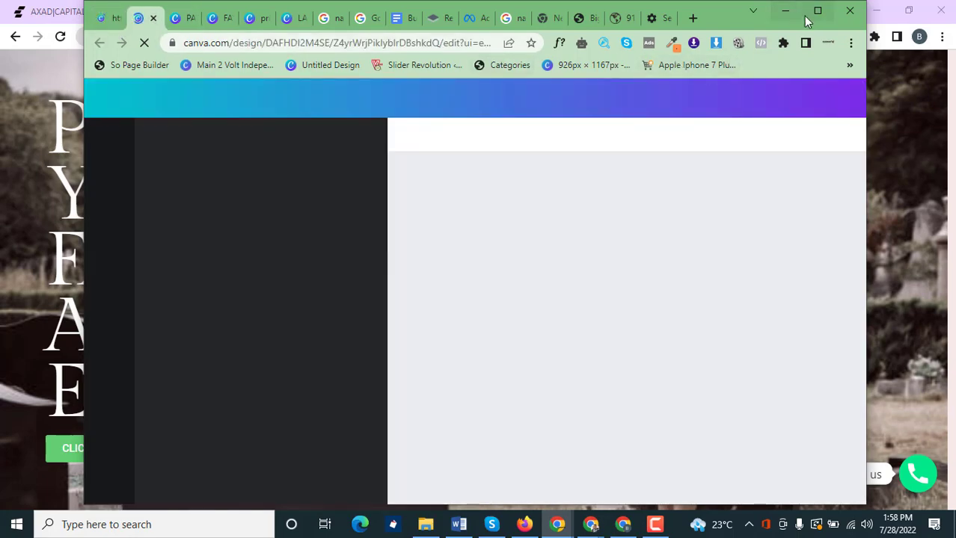
# - Close the delyoffers welcome, 911.re and password settings tabs
pyautogui.click(554, 18)
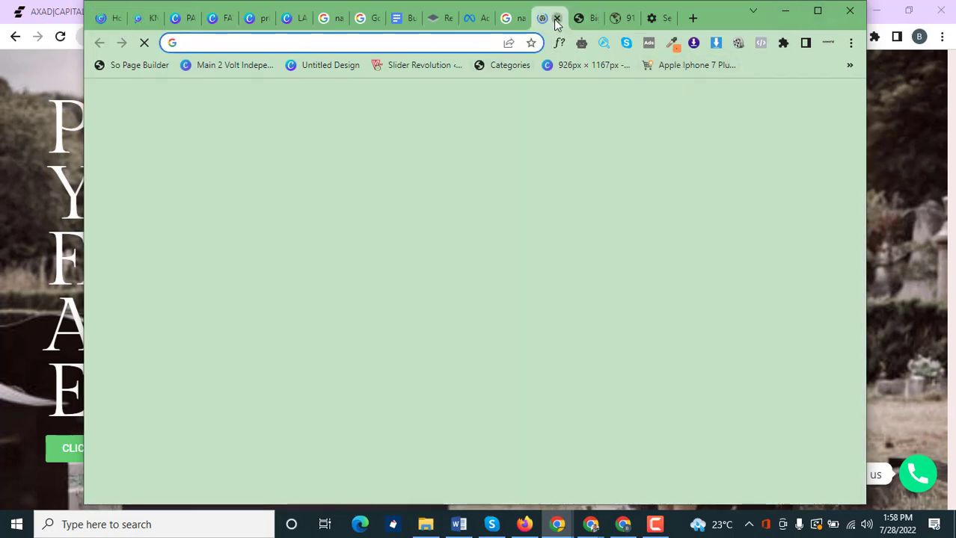
pyautogui.click(556, 18)
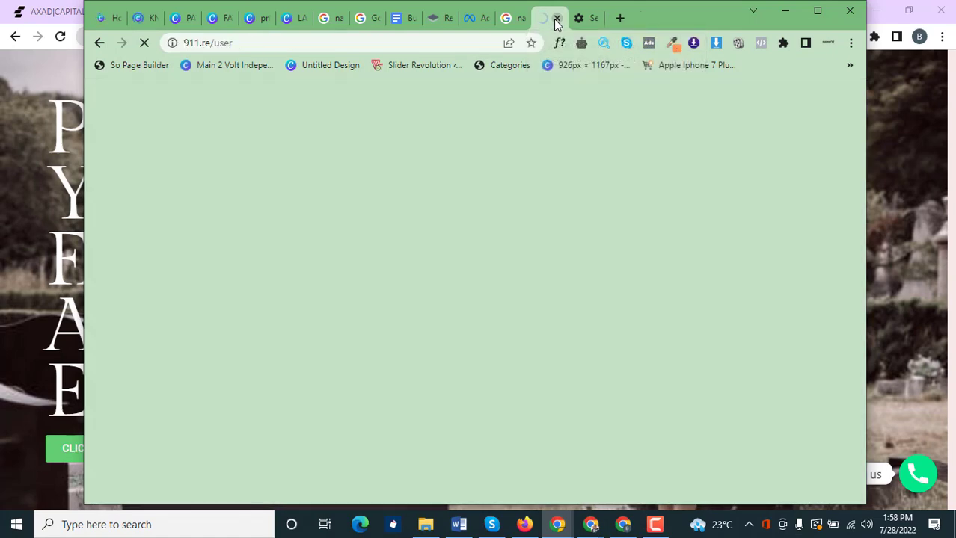
pyautogui.click(556, 19)
pyautogui.click(556, 19)
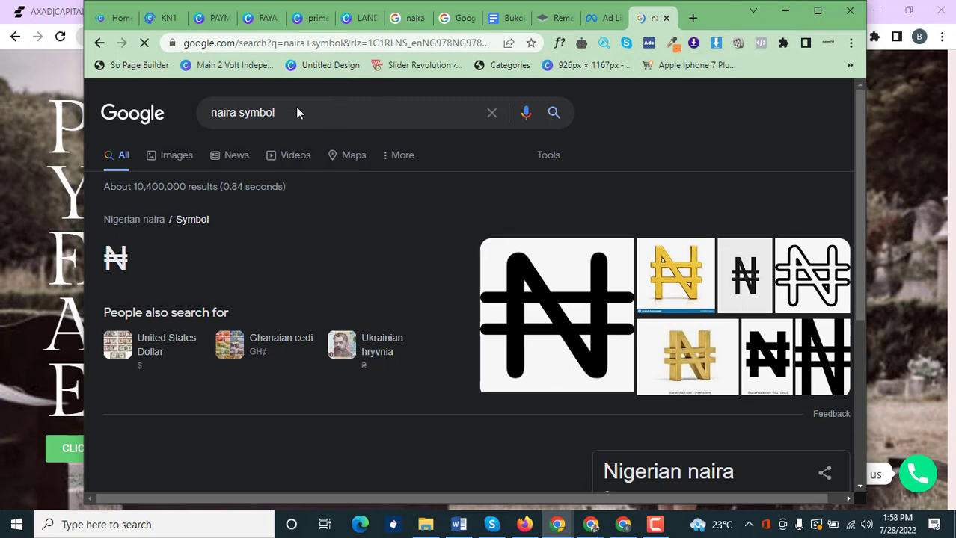
# - Replace the Google query with 'images of final expense ad image'
pyautogui.tripleClick(308, 104)
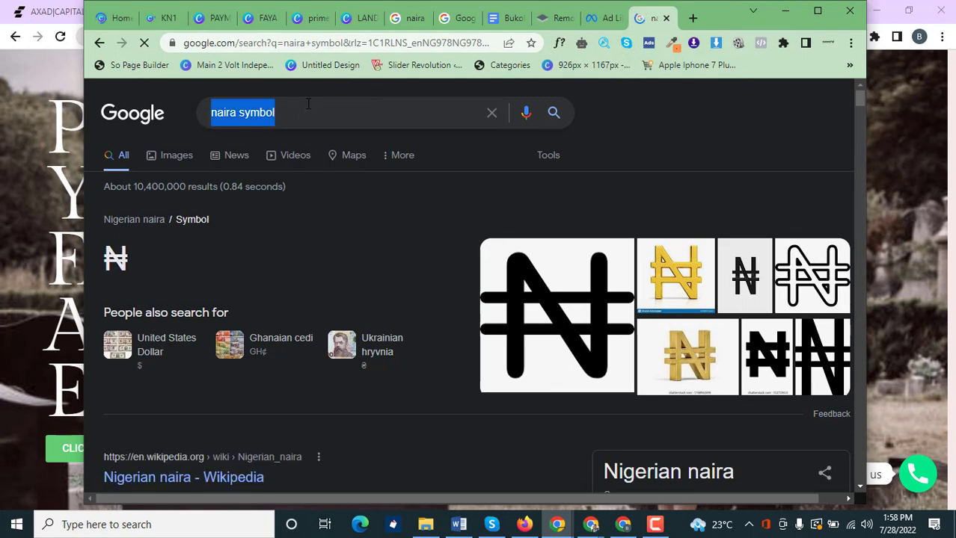
pyautogui.write('imag')
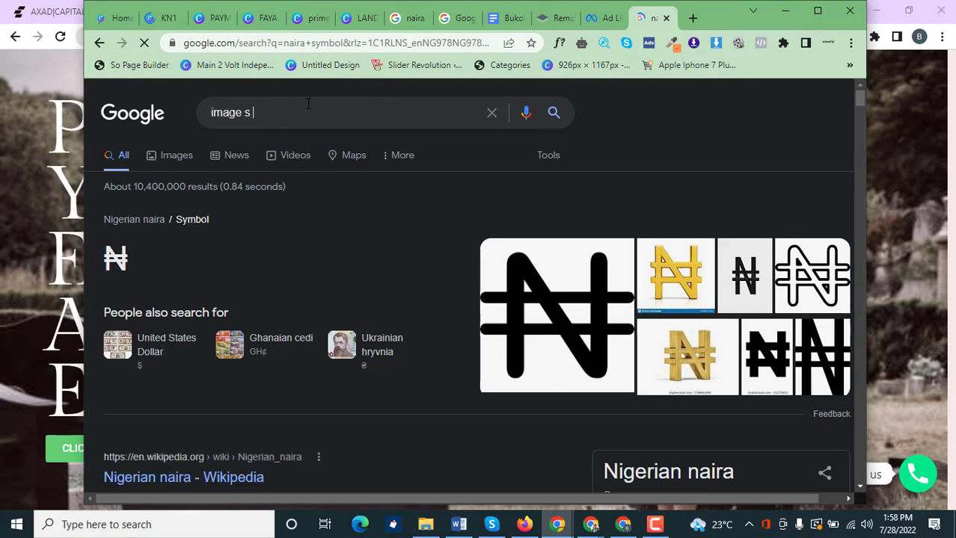
pyautogui.write('es of final exp')
pyautogui.write('crea')
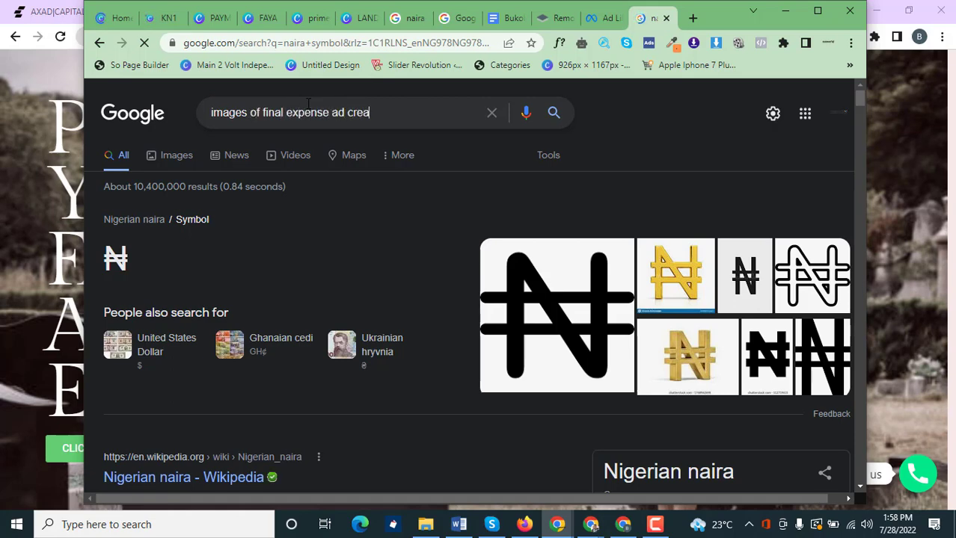
pyautogui.press('BackSpace')
pyautogui.press('BackSpace')
pyautogui.press('BackSpace')
pyautogui.press('BackSpace')
pyautogui.write('image')
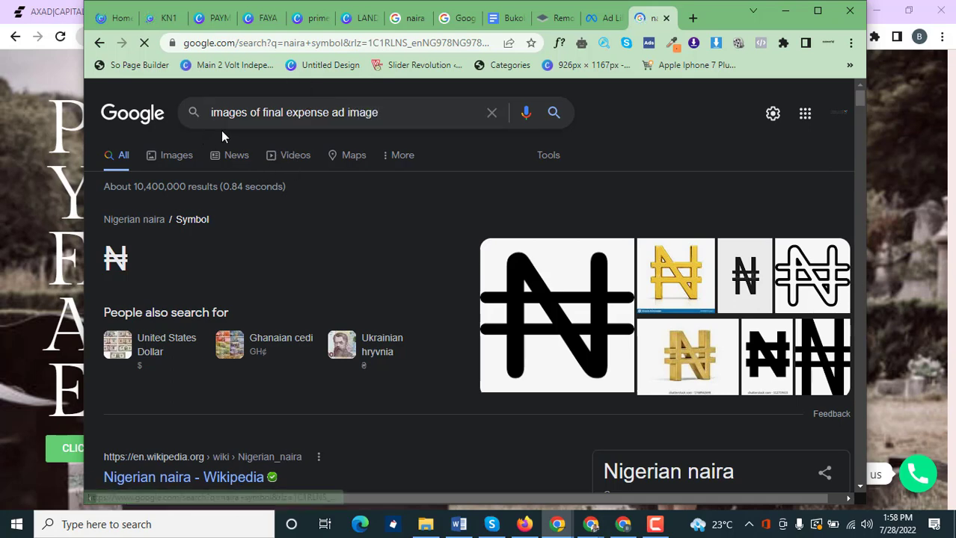
# - Return to the Canva home page and maximize the browser window
pyautogui.click(165, 19)
pyautogui.click(114, 18)
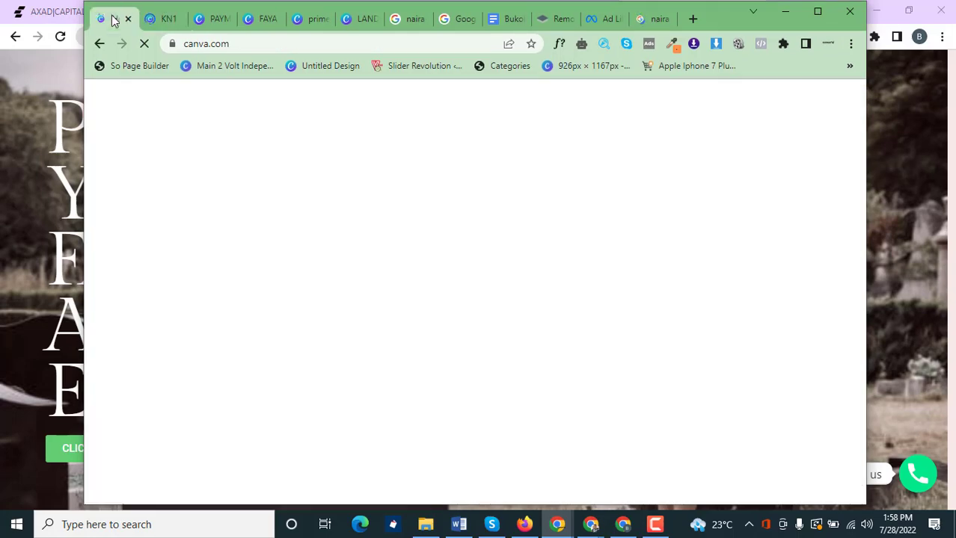
pyautogui.click(818, 12)
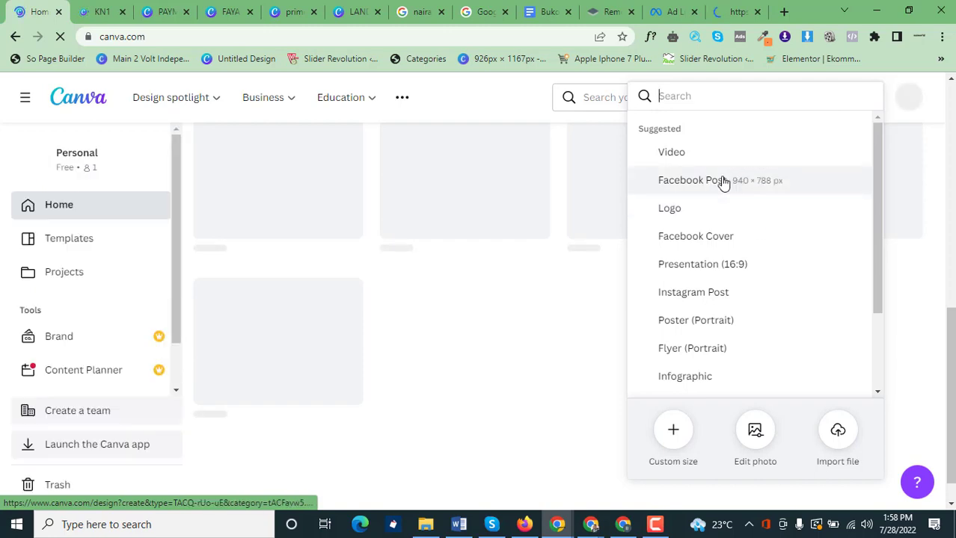
# - Start a new Facebook Post design from Canva's suggested design types
pyautogui.click(784, 187)
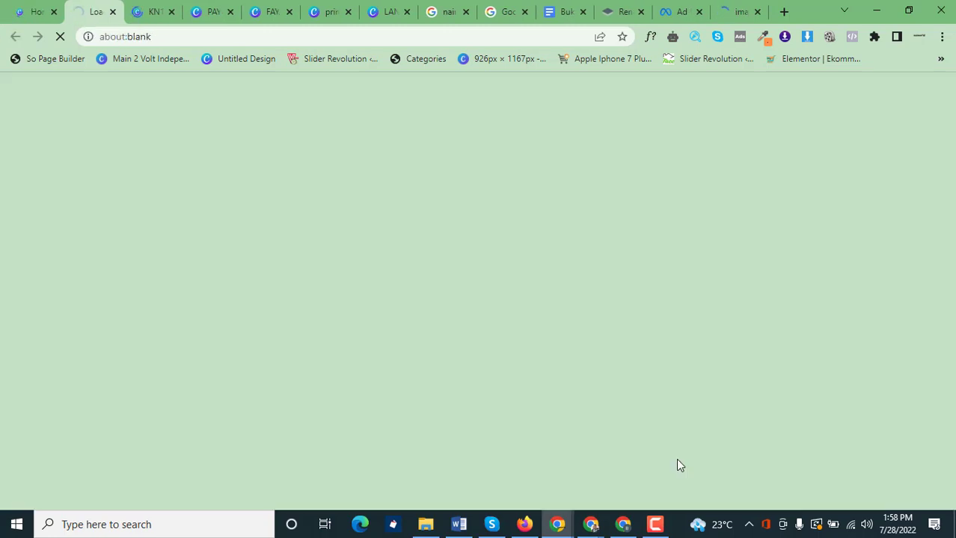
pyautogui.click(738, 12)
pyautogui.scroll(-1, 132, 287)
pyautogui.scroll(1, 133, 286)
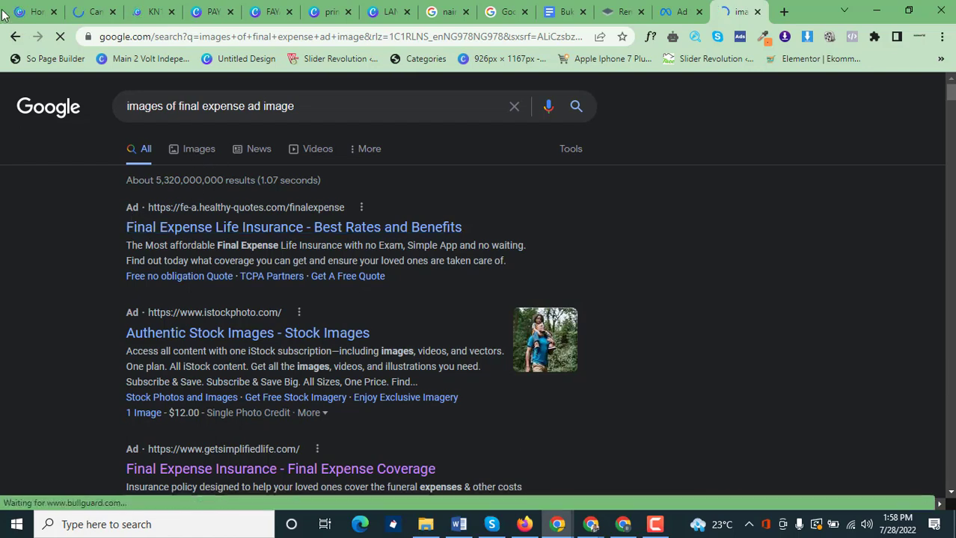
# - Filter the final expense ad search to Google Images results
pyautogui.click(85, 6)
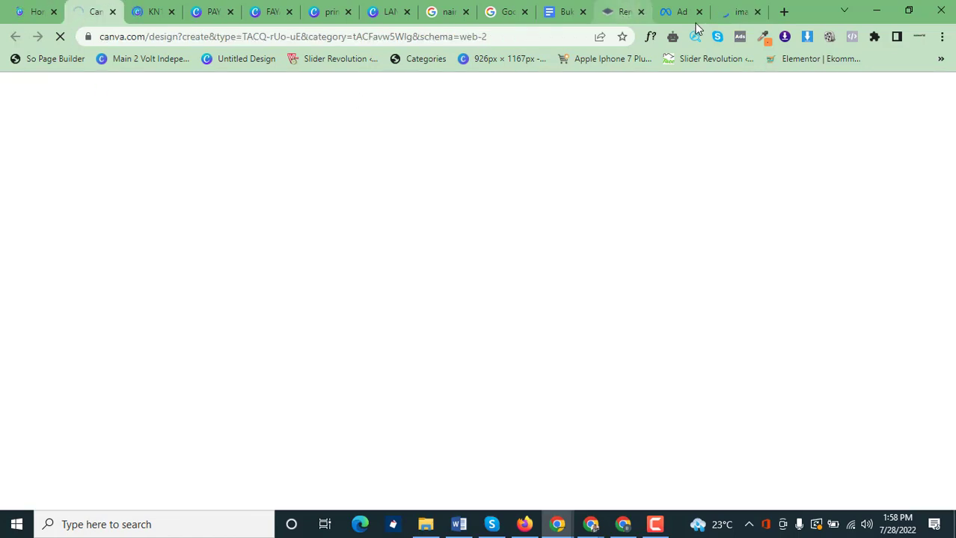
pyautogui.click(741, 12)
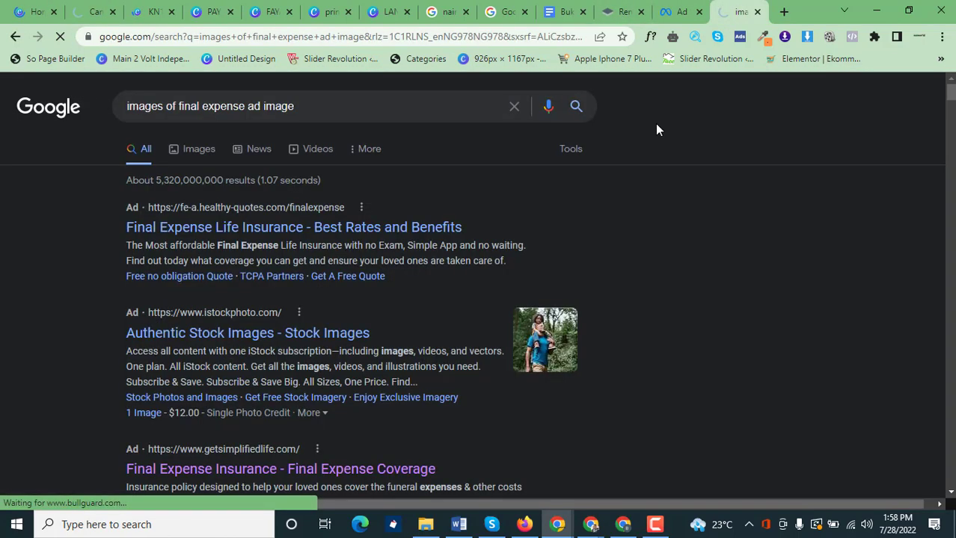
pyautogui.click(196, 162)
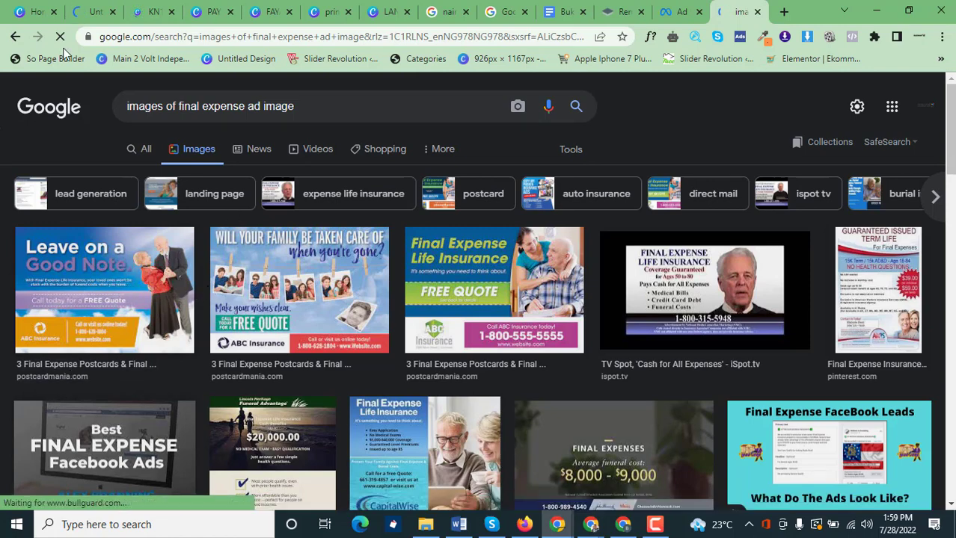
# - Check the blank untitled Facebook Post design and show its Elements library
pyautogui.click(95, 11)
pyautogui.click(34, 11)
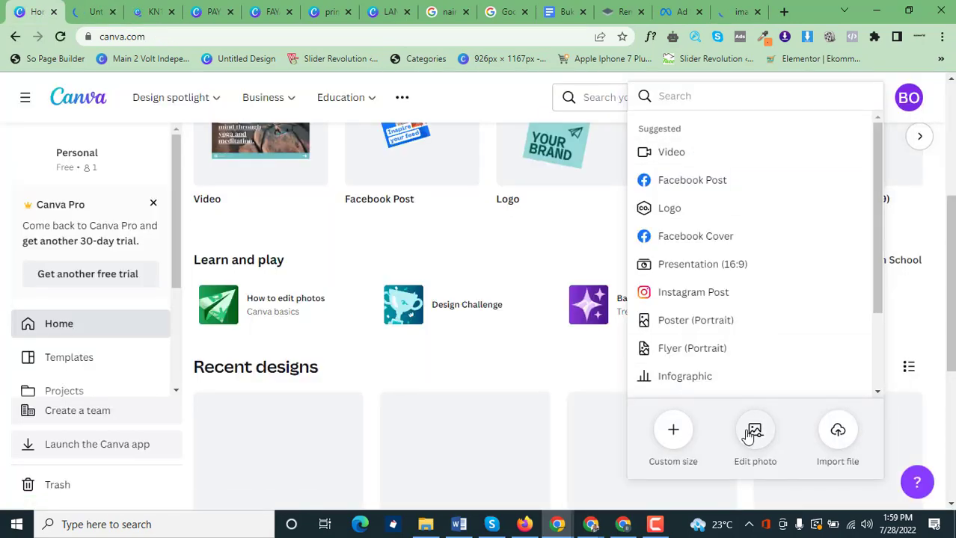
pyautogui.click(740, 9)
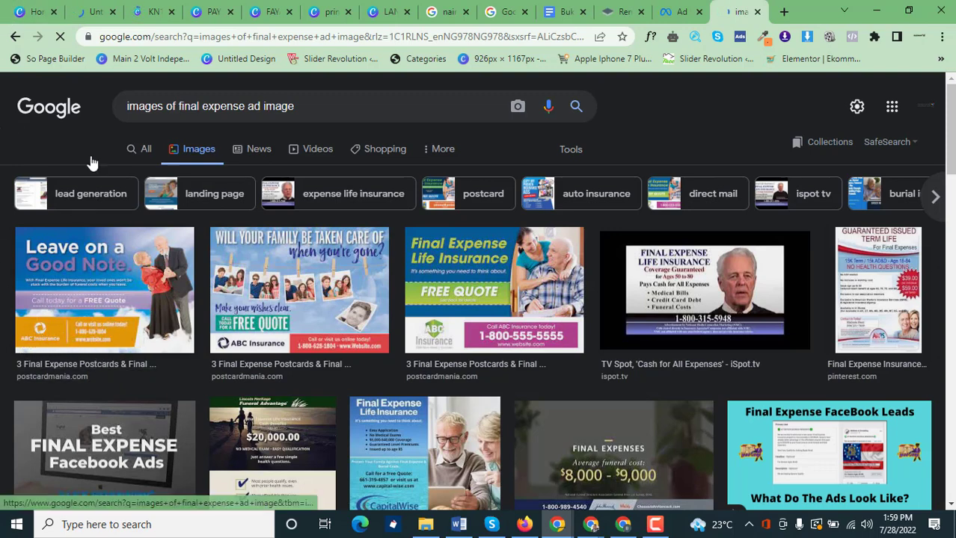
pyautogui.click(94, 11)
pyautogui.click(27, 185)
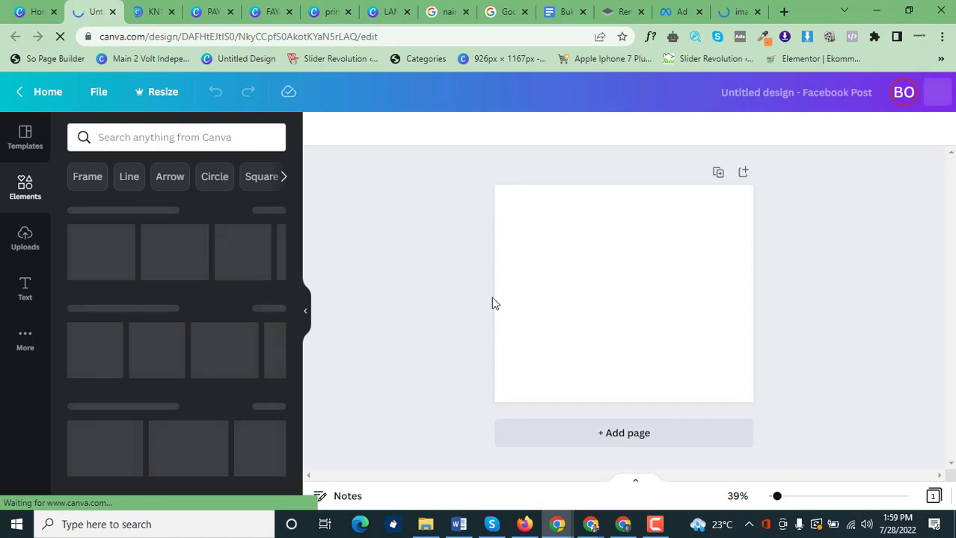
# - Preview the 'Leave on a Good Note' final expense ad in Google Images
pyautogui.click(737, 12)
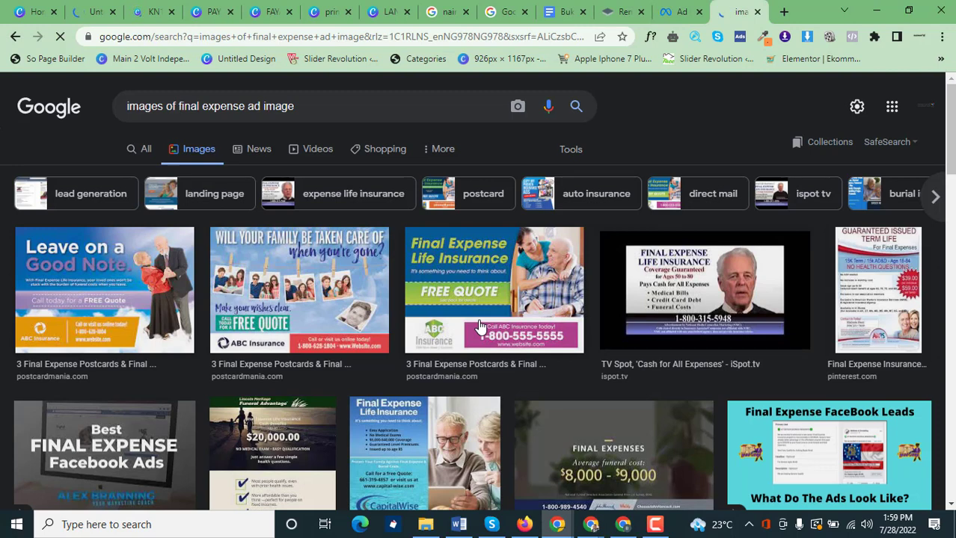
pyautogui.click(97, 299)
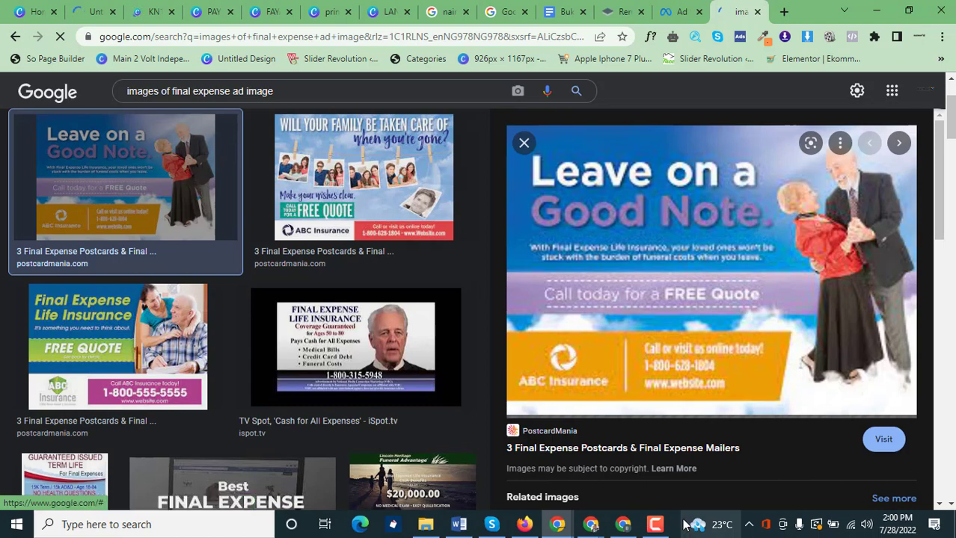
pyautogui.click(654, 524)
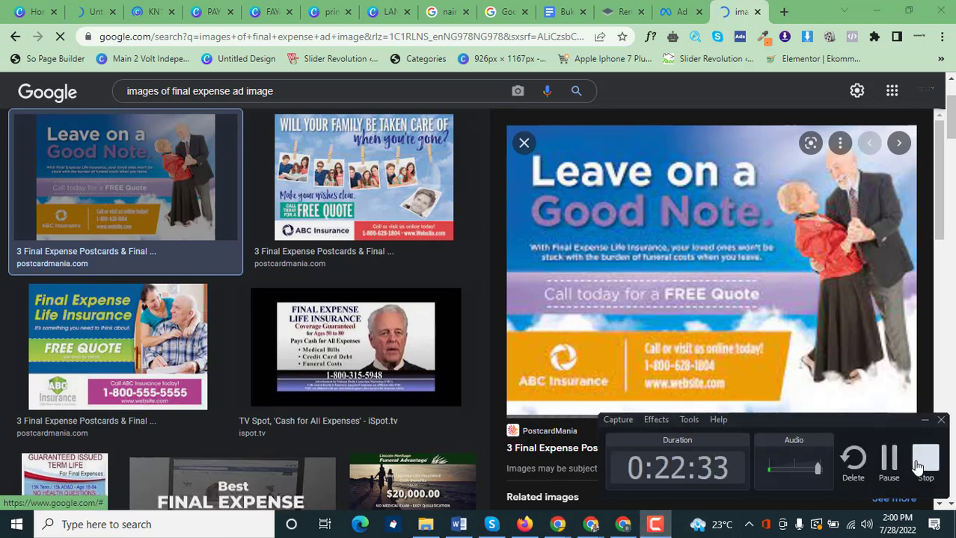